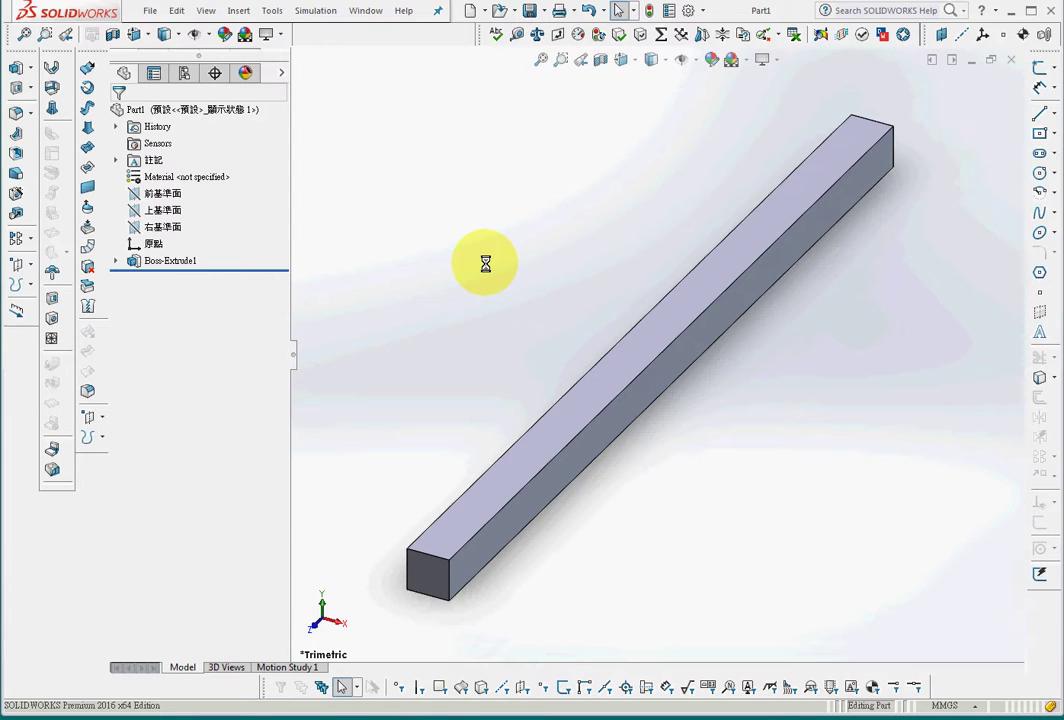
# Show the bar's feature dimensions and move the two 50 mm dimensions and the 1000 mm dimension clear of the body
pyautogui.rightClick(152, 160)
pyautogui.click(247, 213)
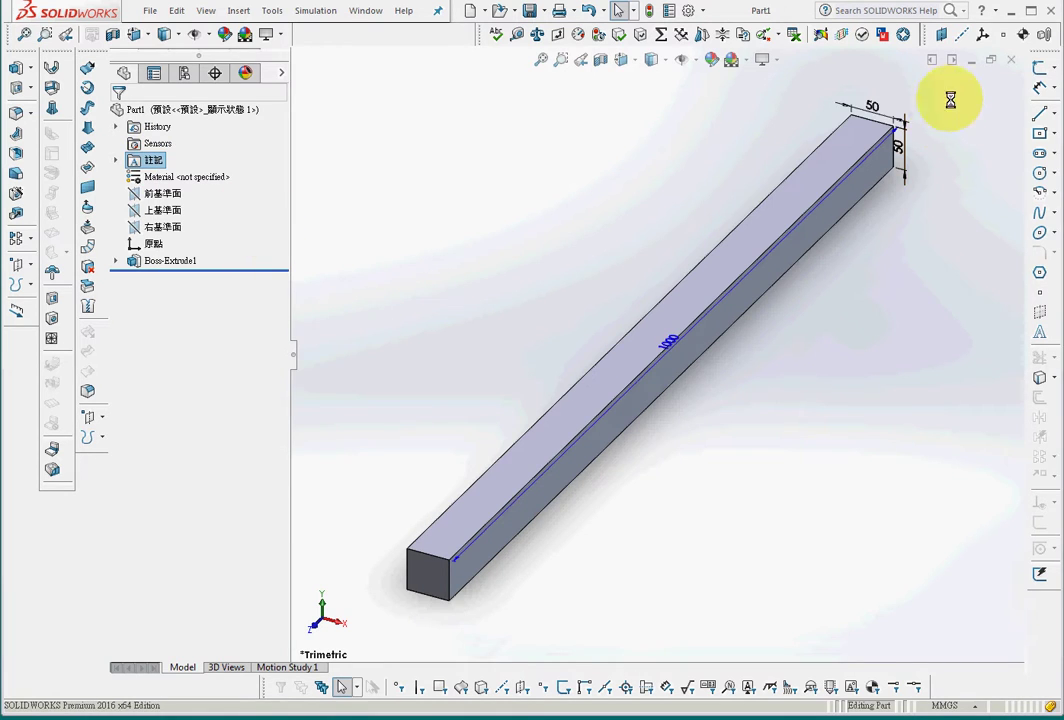
pyautogui.click(876, 91)
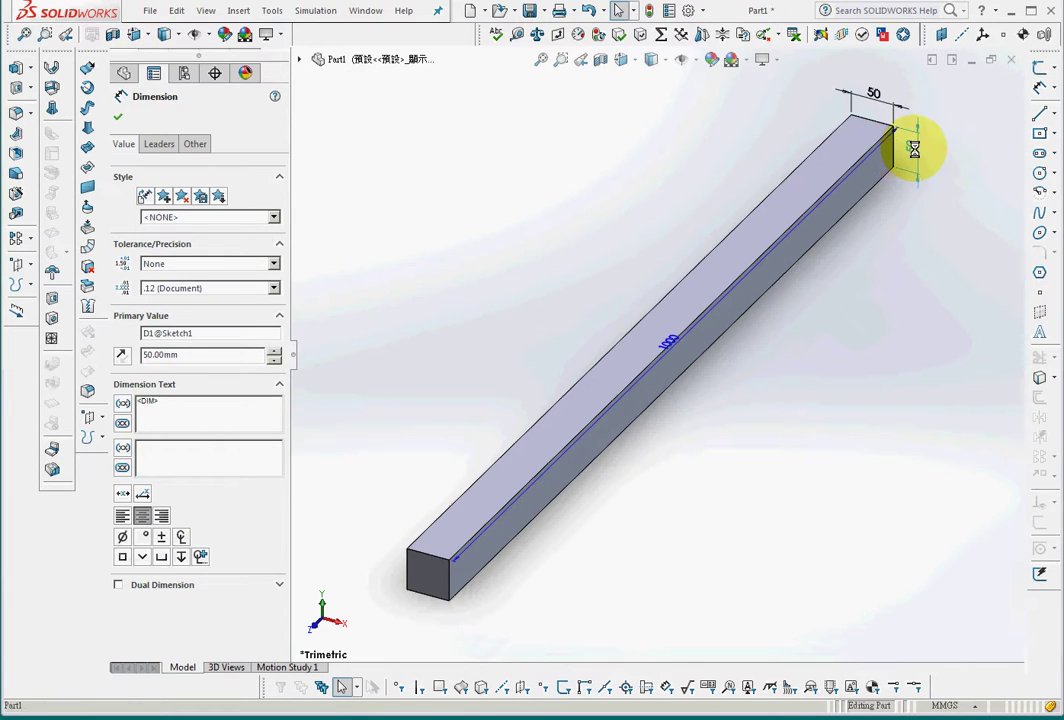
pyautogui.moveTo(670, 335); pyautogui.dragTo(736, 369)
pyautogui.click(494, 238)
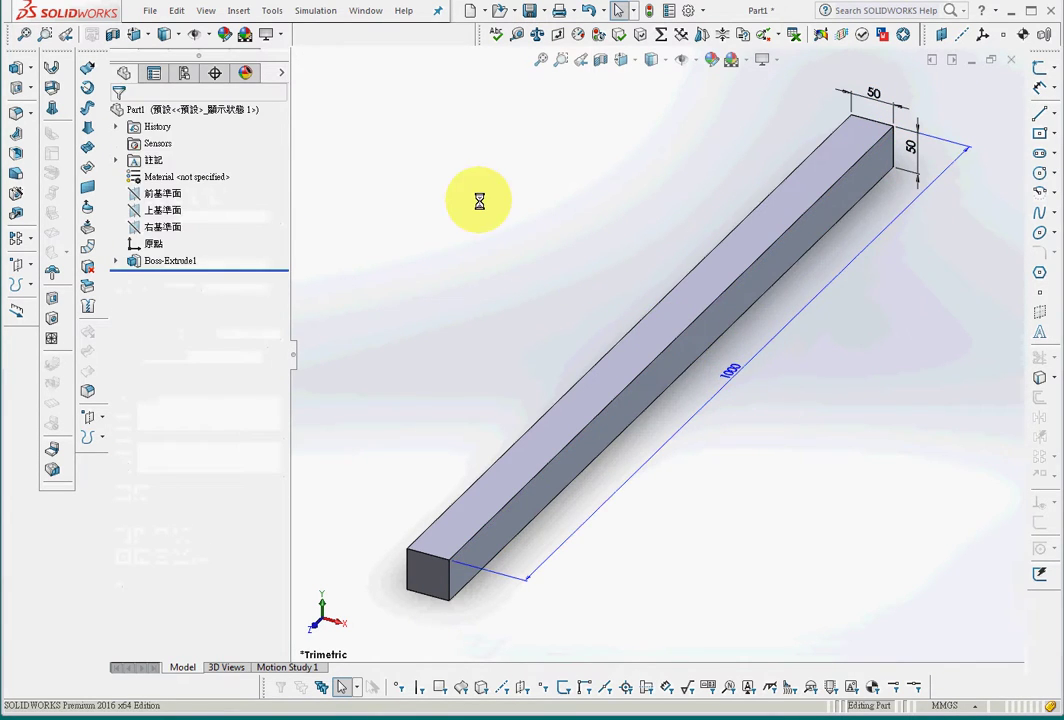
# Start COMSOL Parameter Selection and pick the bar's width, height and length dimensions in the model as available parameters
pyautogui.click(275, 10)
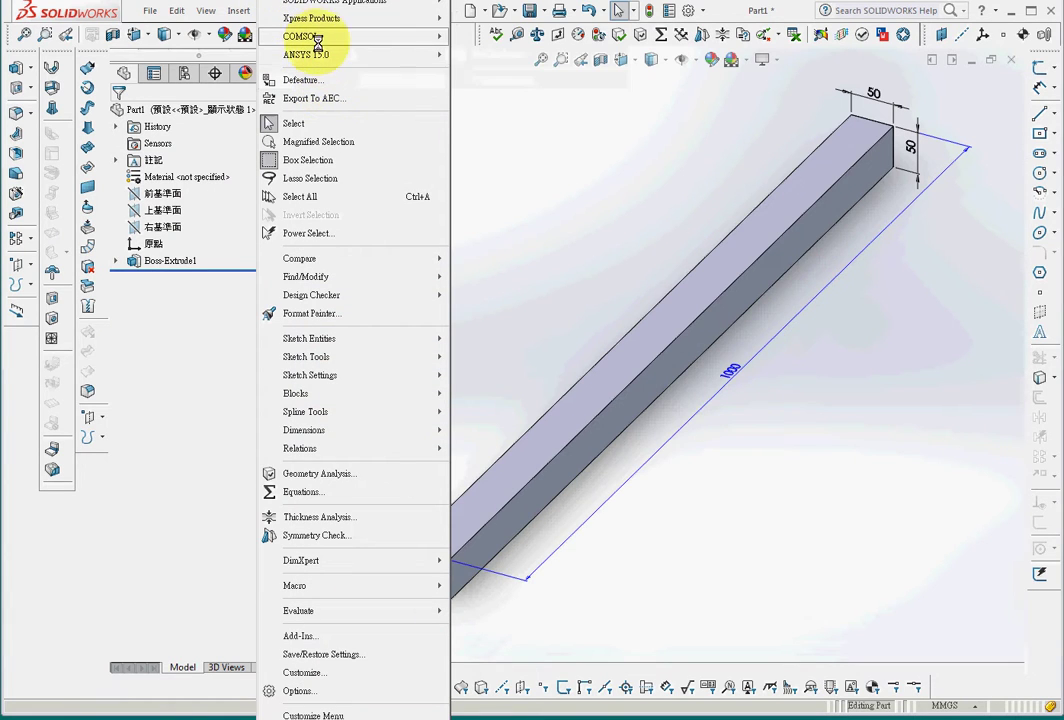
pyautogui.moveTo(304, 36)
pyautogui.moveTo(544, 74)
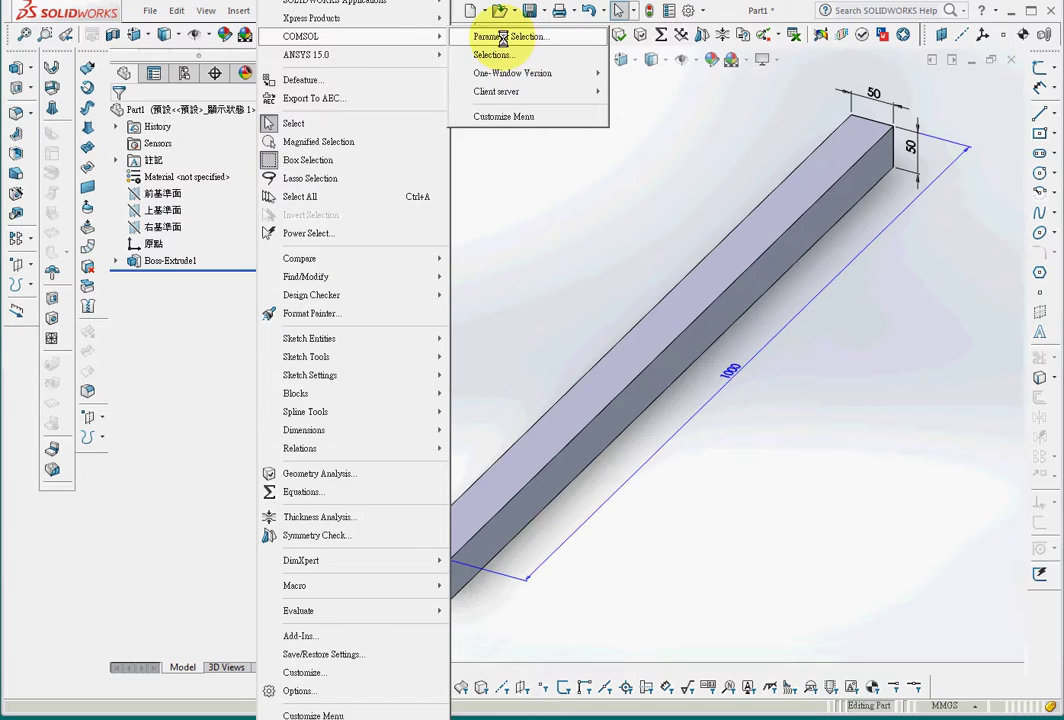
pyautogui.click(503, 38)
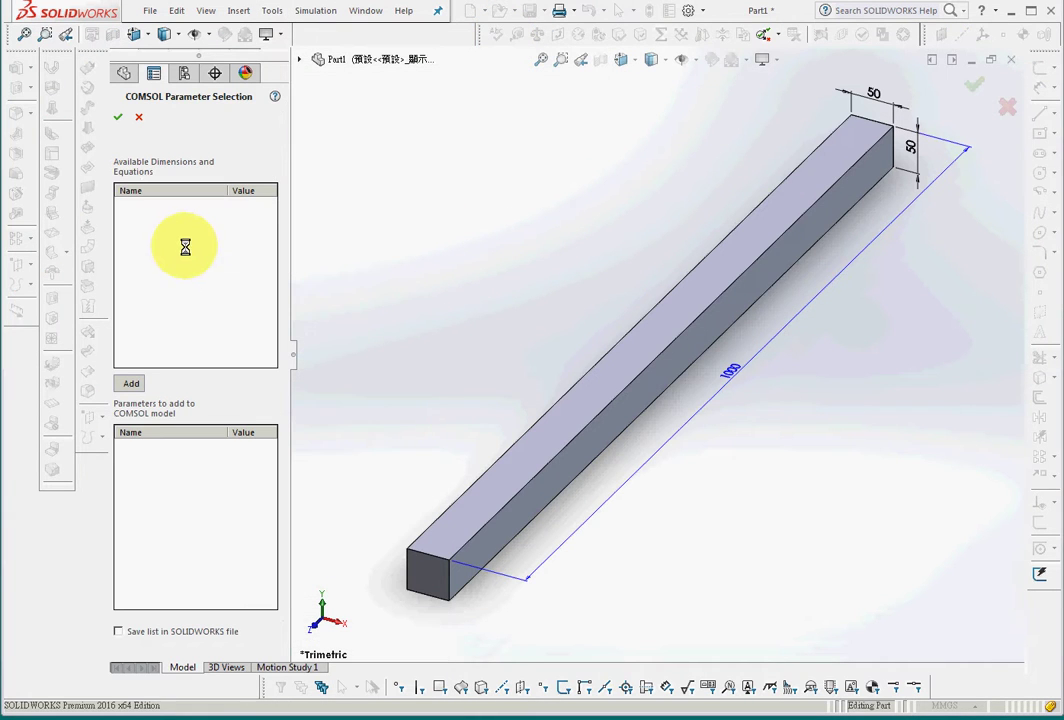
pyautogui.click(875, 92)
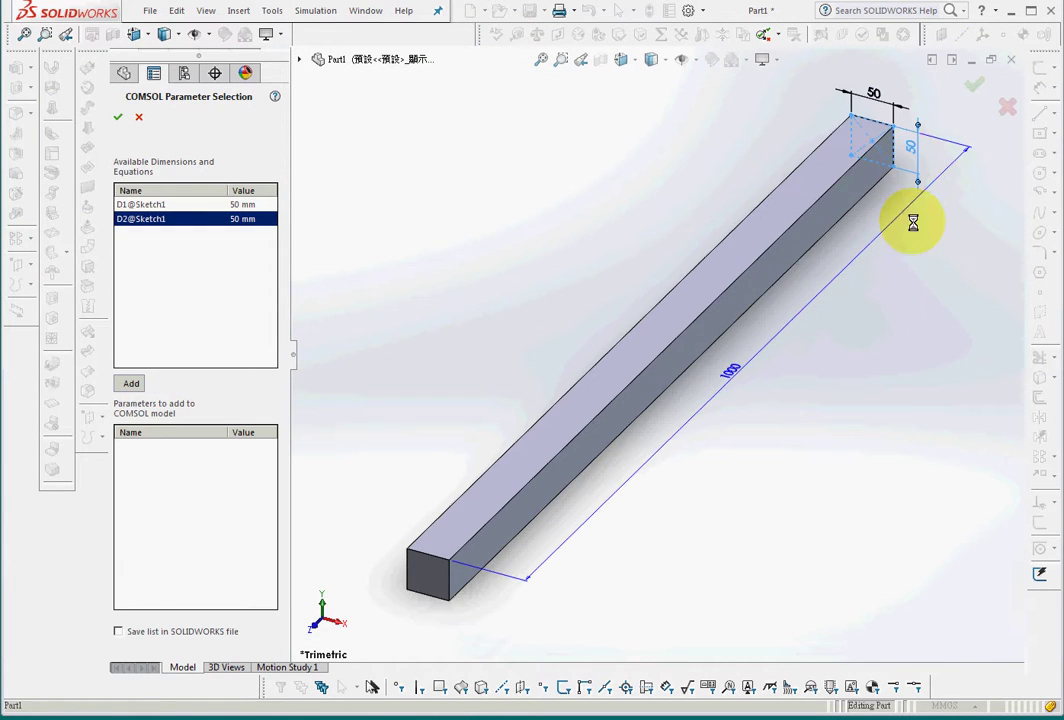
pyautogui.click(729, 370)
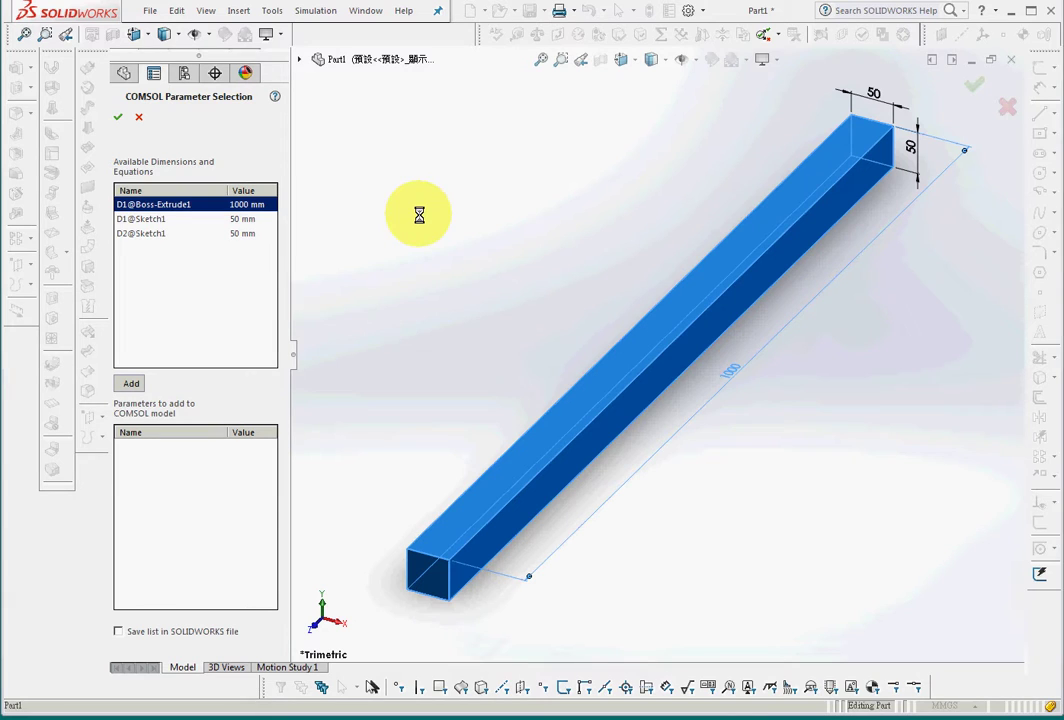
# Add D1@Boss-Extrude1, D1@Sketch1 and D2@Sketch1 to the COMSOL model parameters and accept the selection
pyautogui.click(133, 381)
pyautogui.click(125, 219)
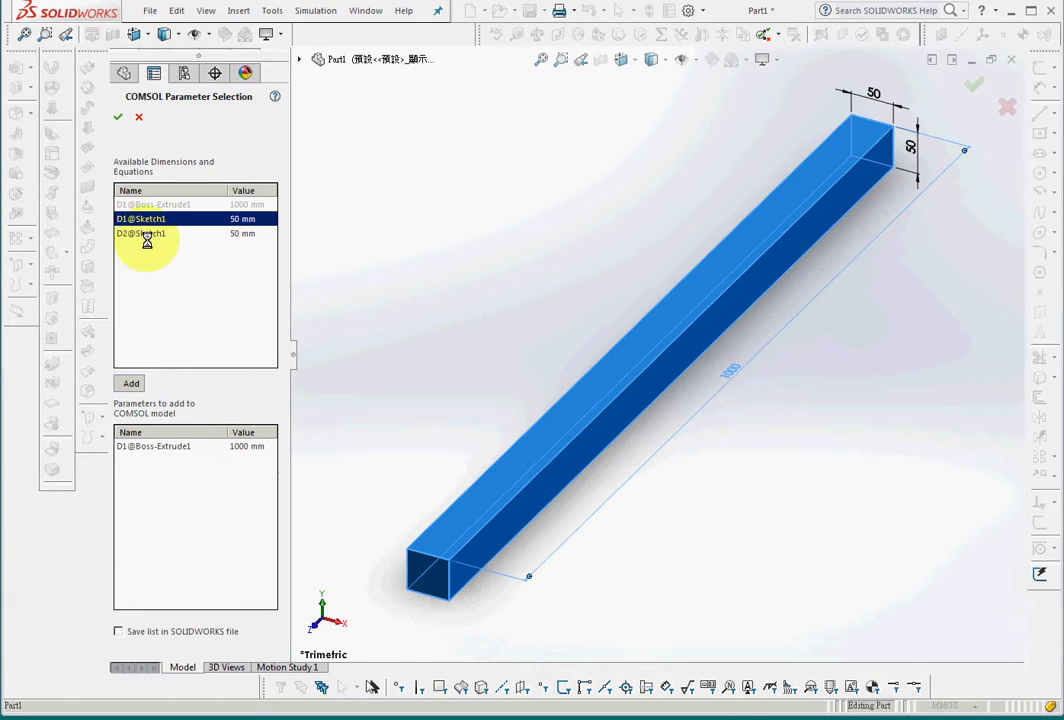
pyautogui.click(131, 380)
pyautogui.click(135, 233)
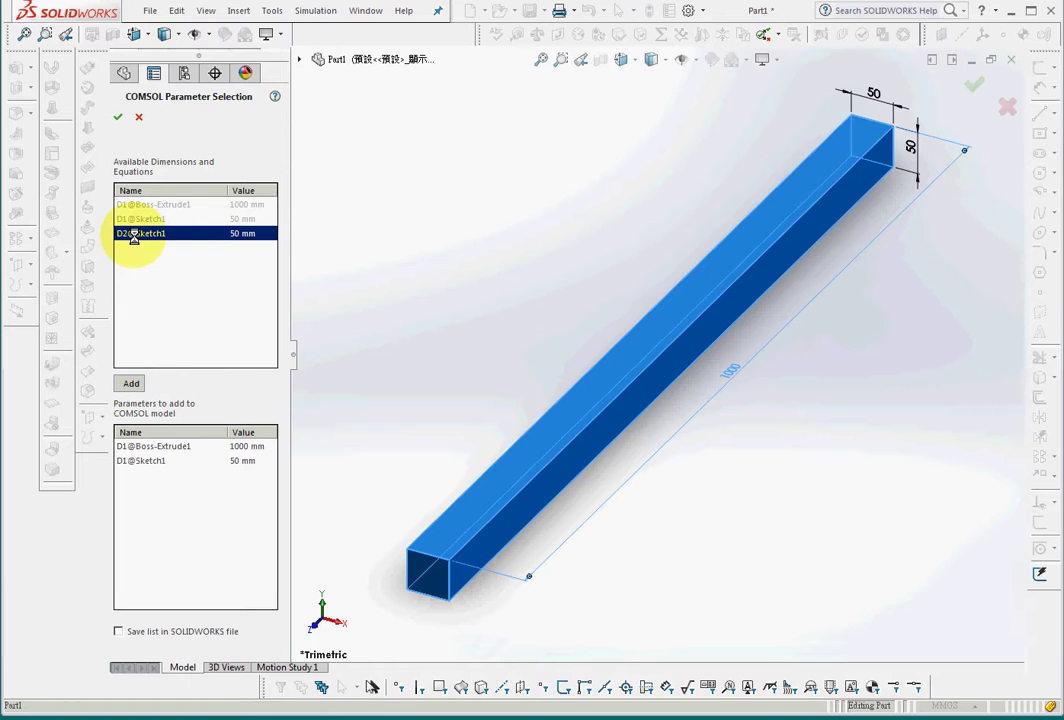
pyautogui.click(131, 381)
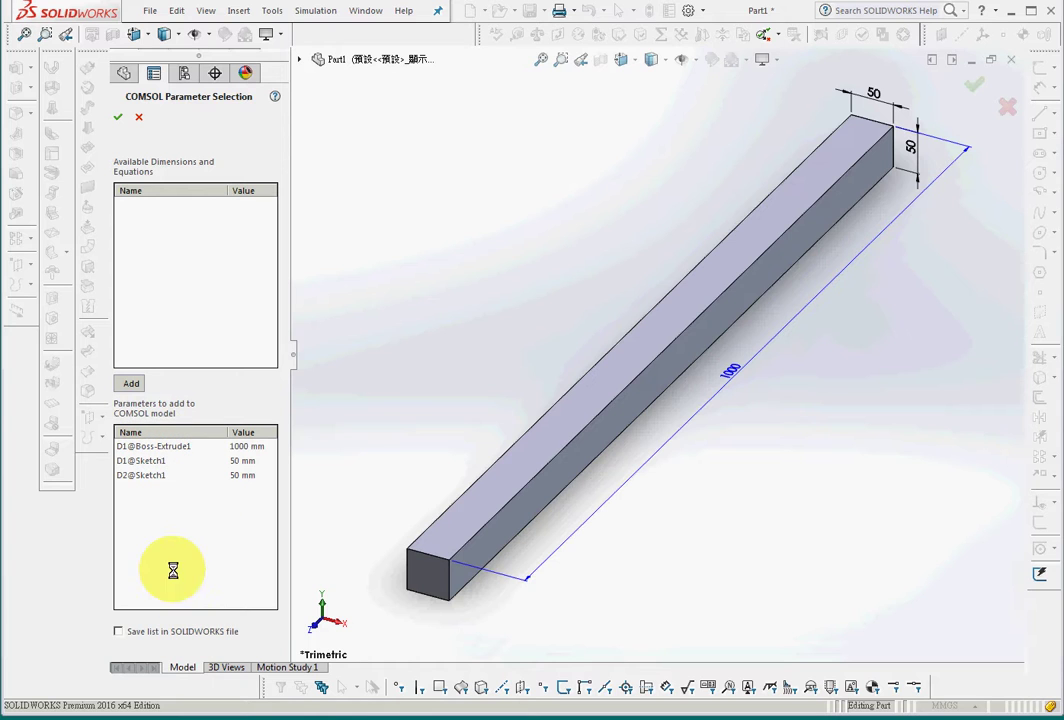
pyautogui.click(117, 116)
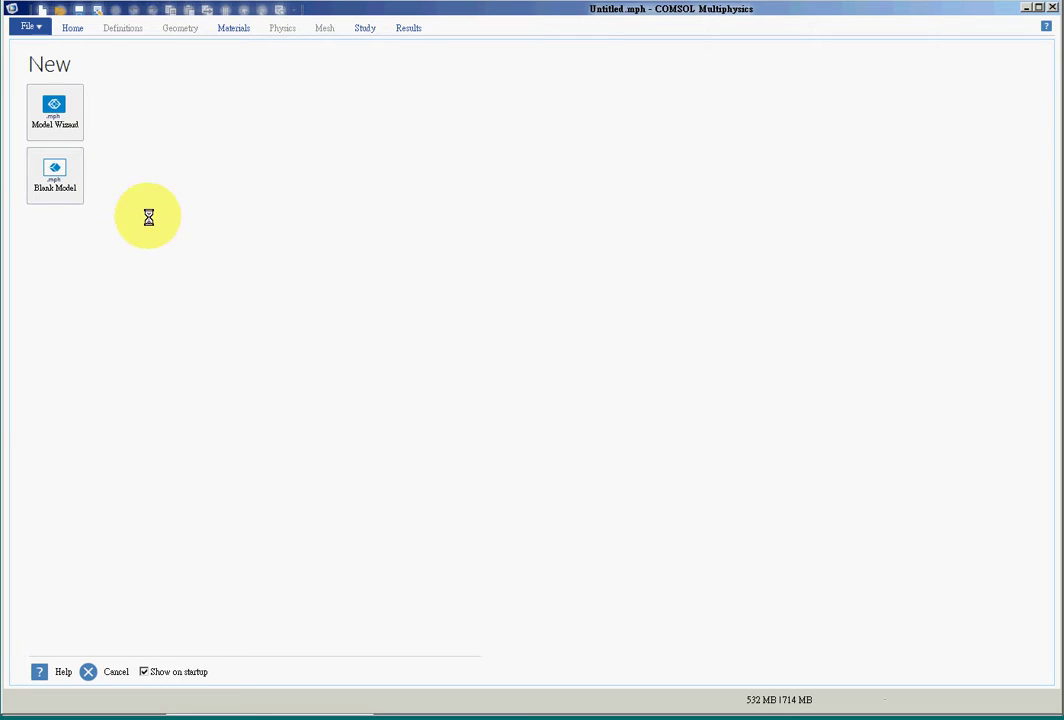
# Switch to COMSOL Multiphysics and set up a new 3D model with Solid Mechanics physics and a Stationary study using the Model Wizard
pyautogui.click(54, 110)
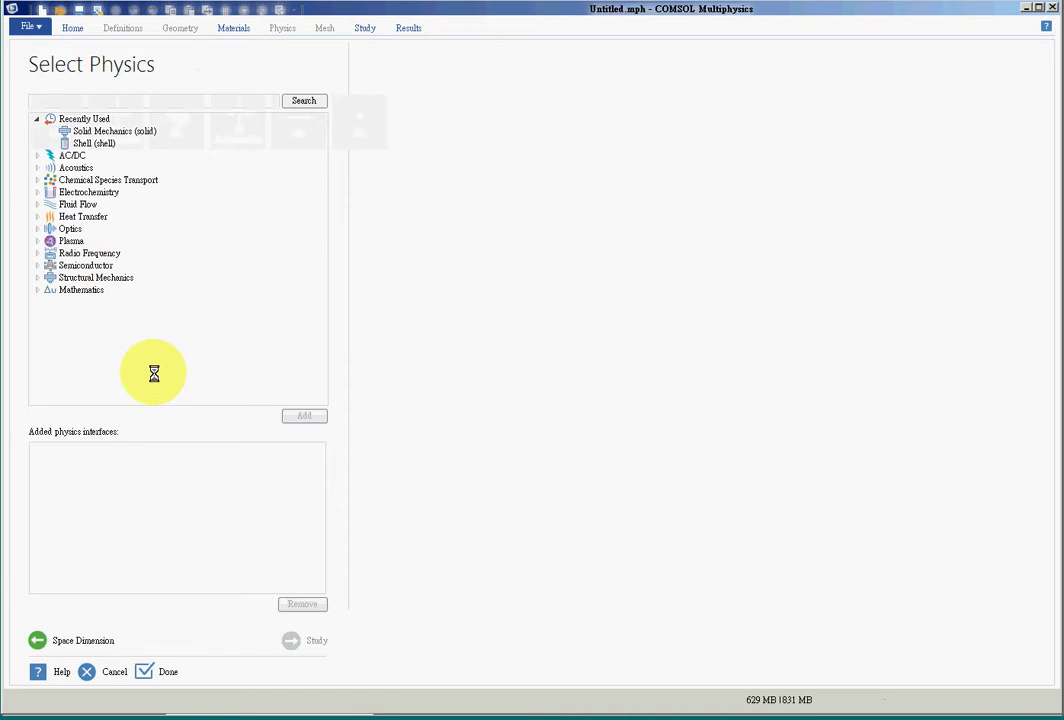
pyautogui.click(110, 131)
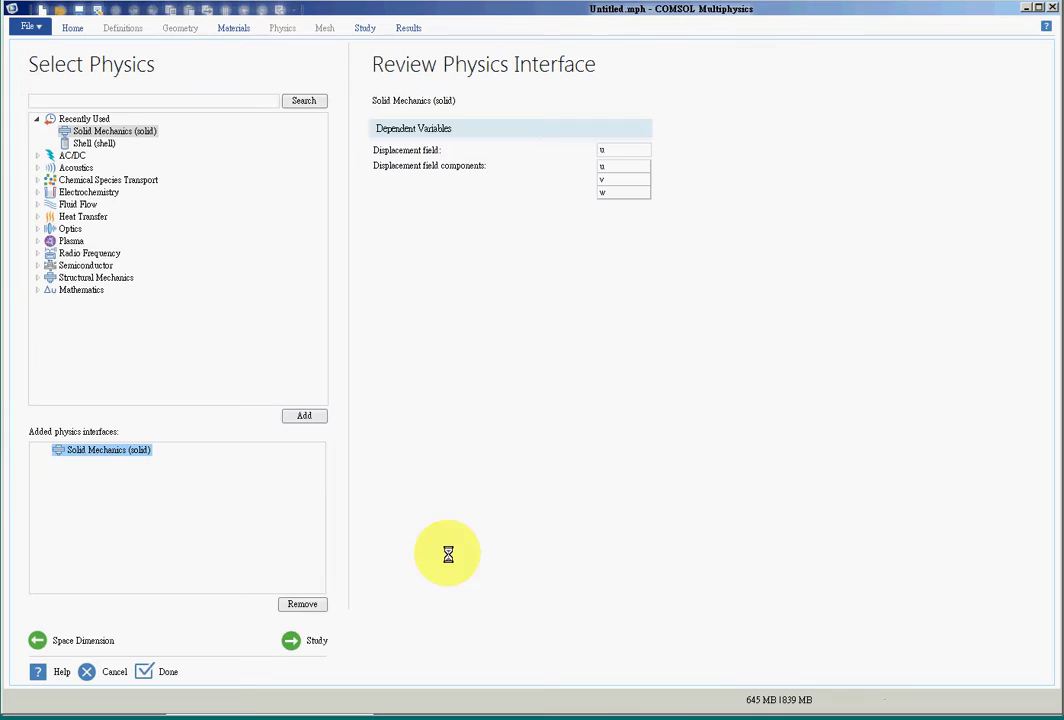
pyautogui.click(291, 640)
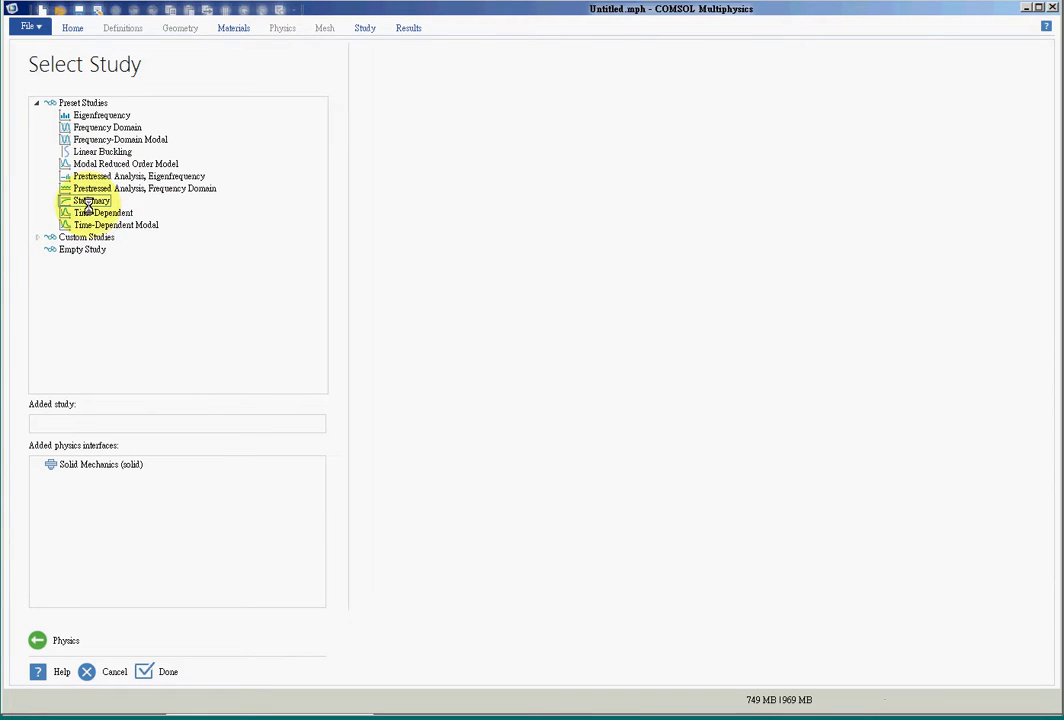
pyautogui.click(91, 200)
pyautogui.click(160, 672)
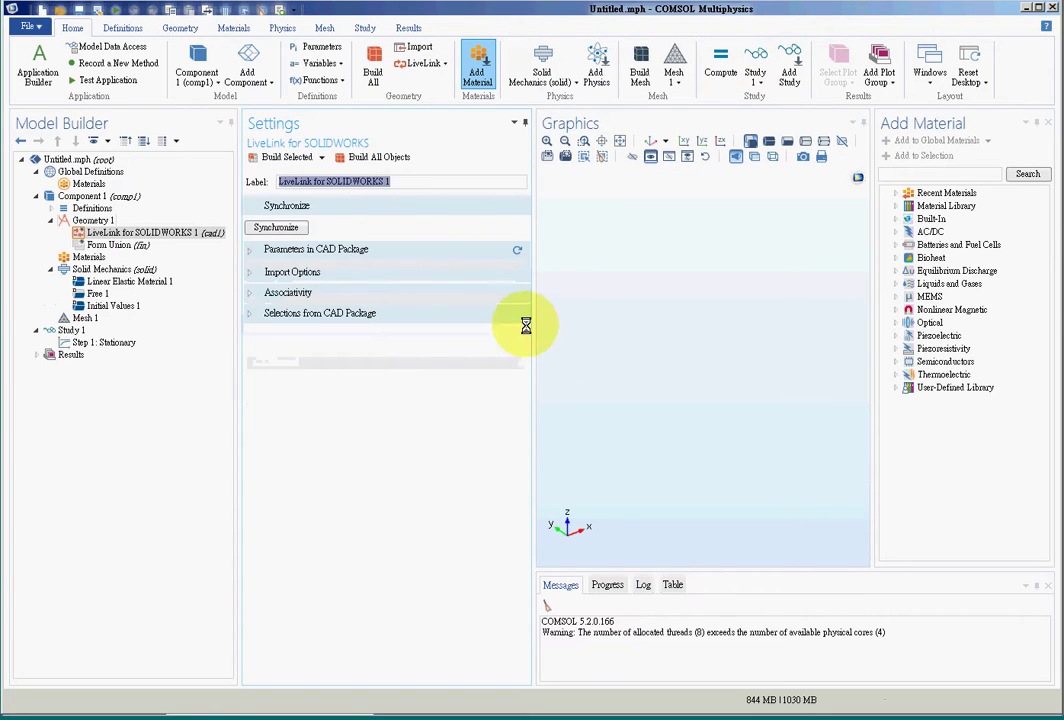
# Synchronize the bar geometry from SOLIDWORKS and review its linked CAD parameters against the global parameters
pyautogui.click(276, 227)
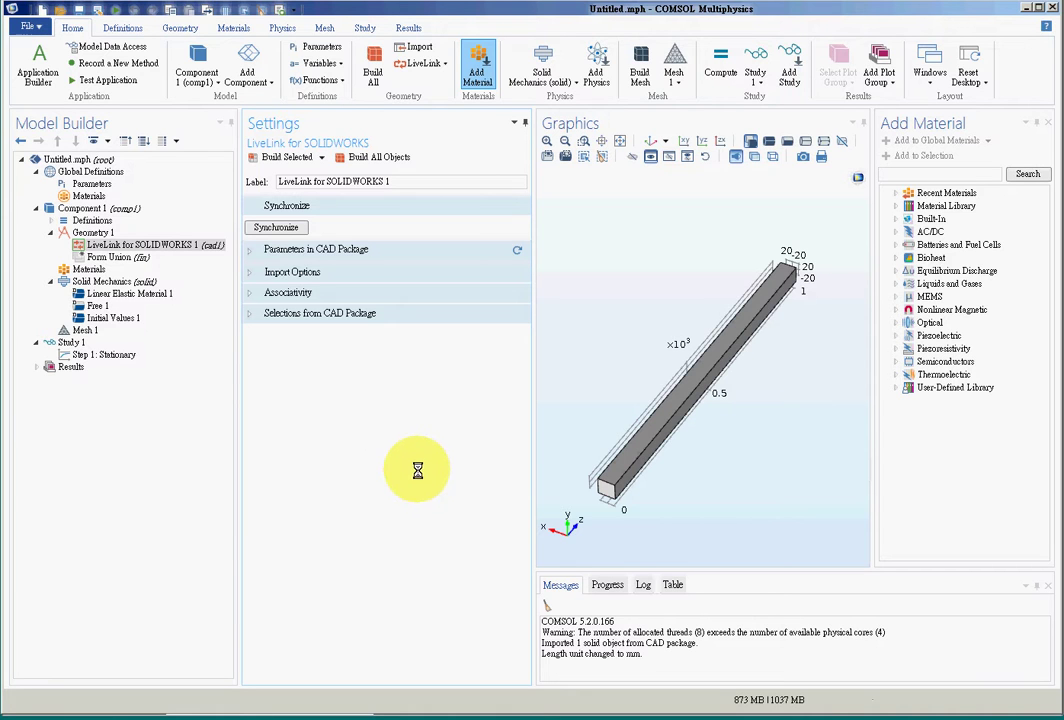
pyautogui.click(245, 250)
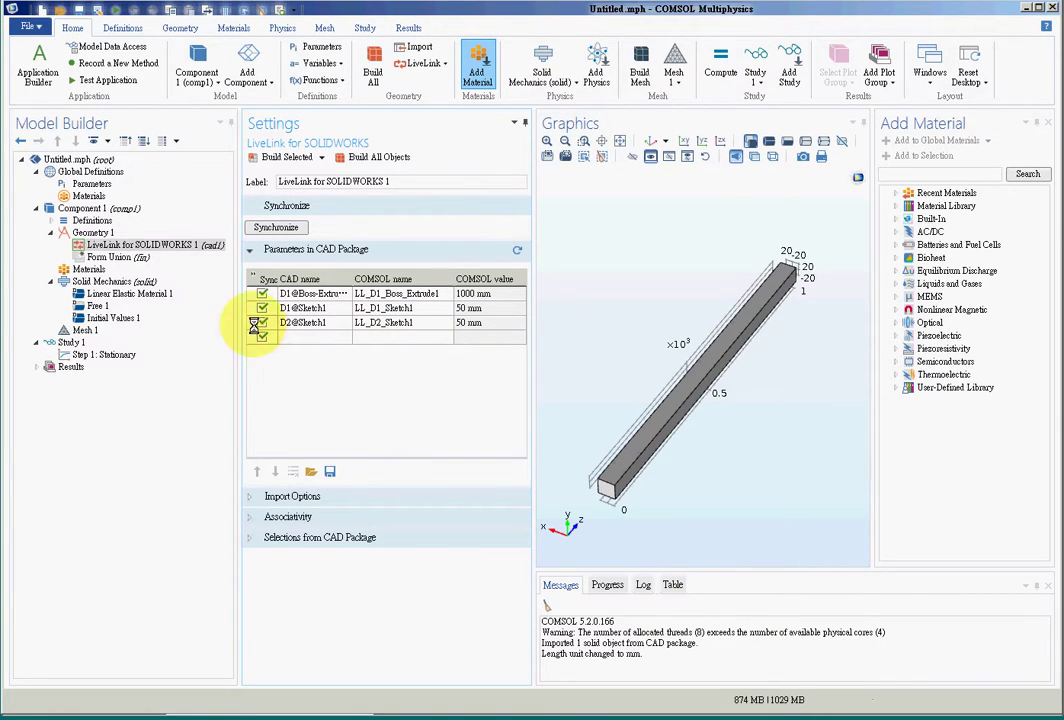
pyautogui.click(87, 182)
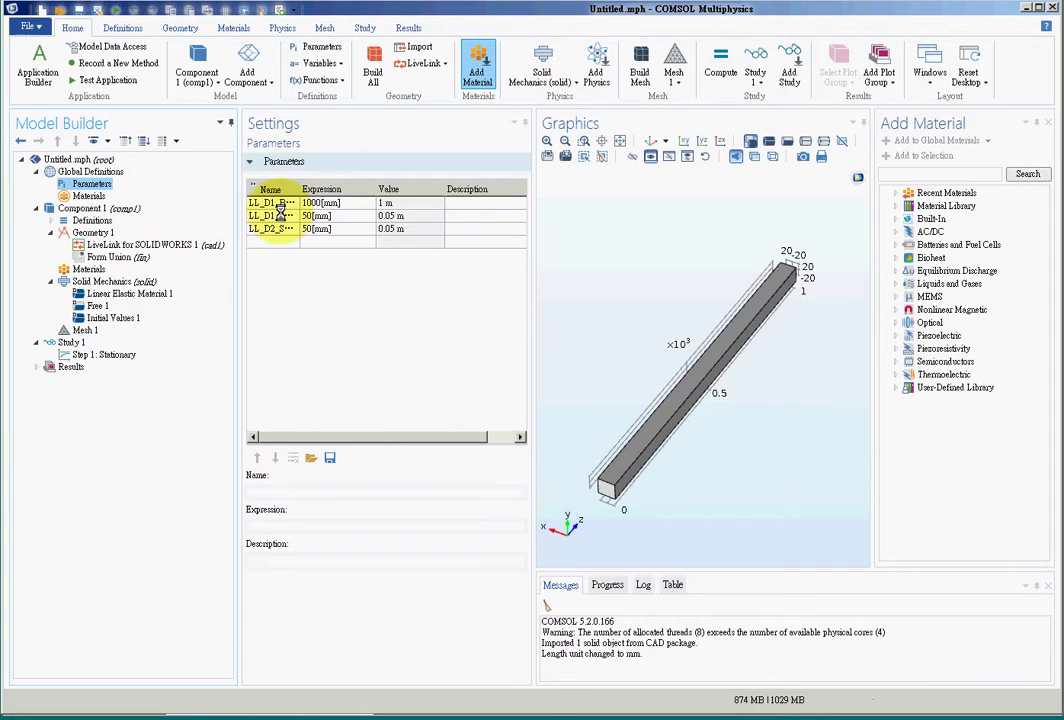
pyautogui.click(170, 244)
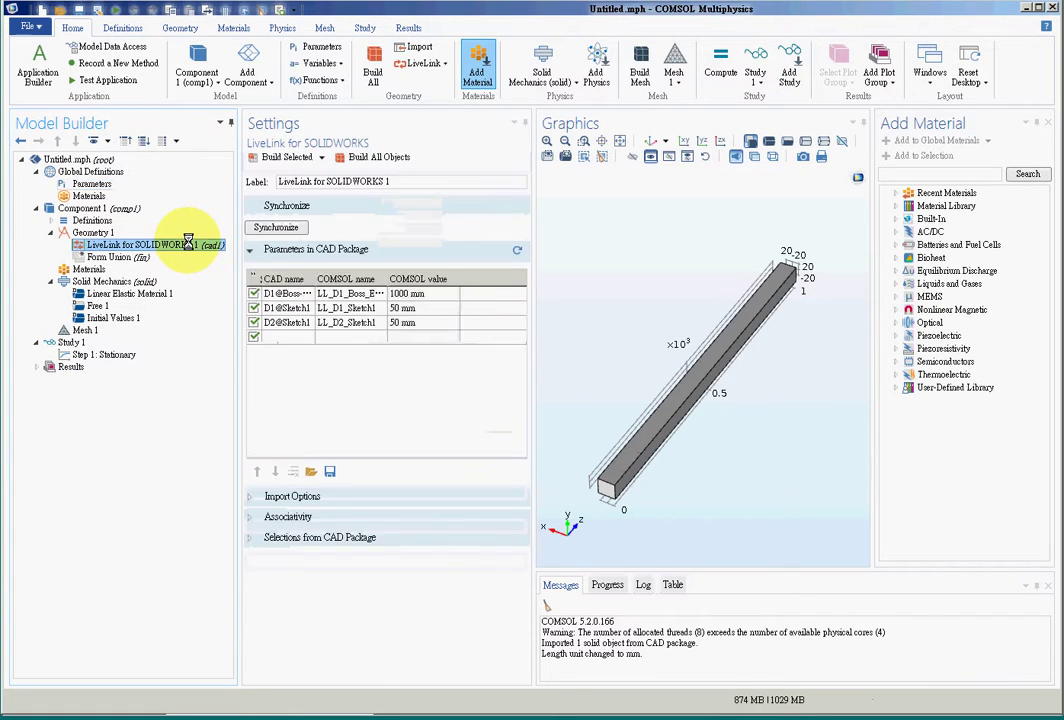
# Add a global parameter named EE with the expression 3e11[Pa]
pyautogui.click(95, 184)
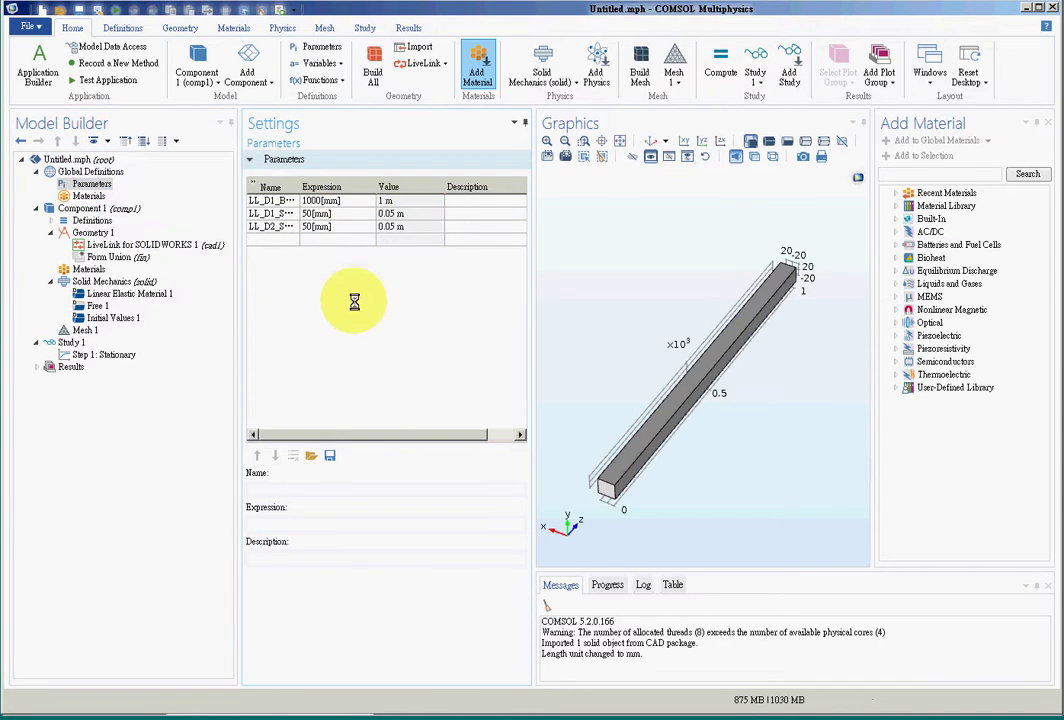
pyautogui.click(274, 239)
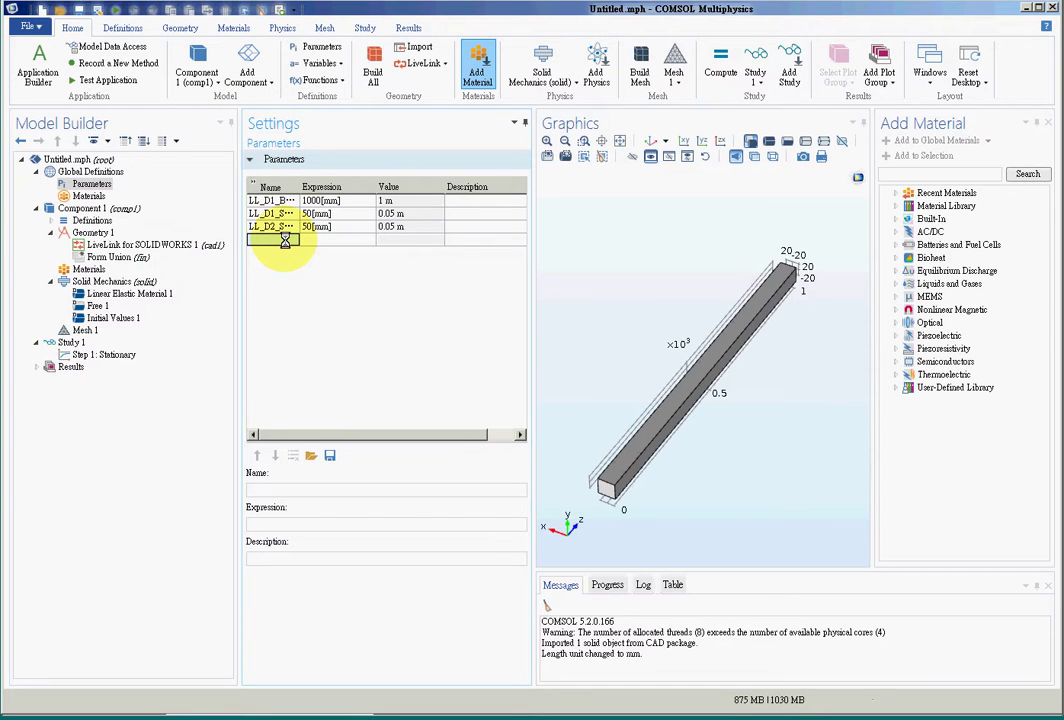
pyautogui.write('E')
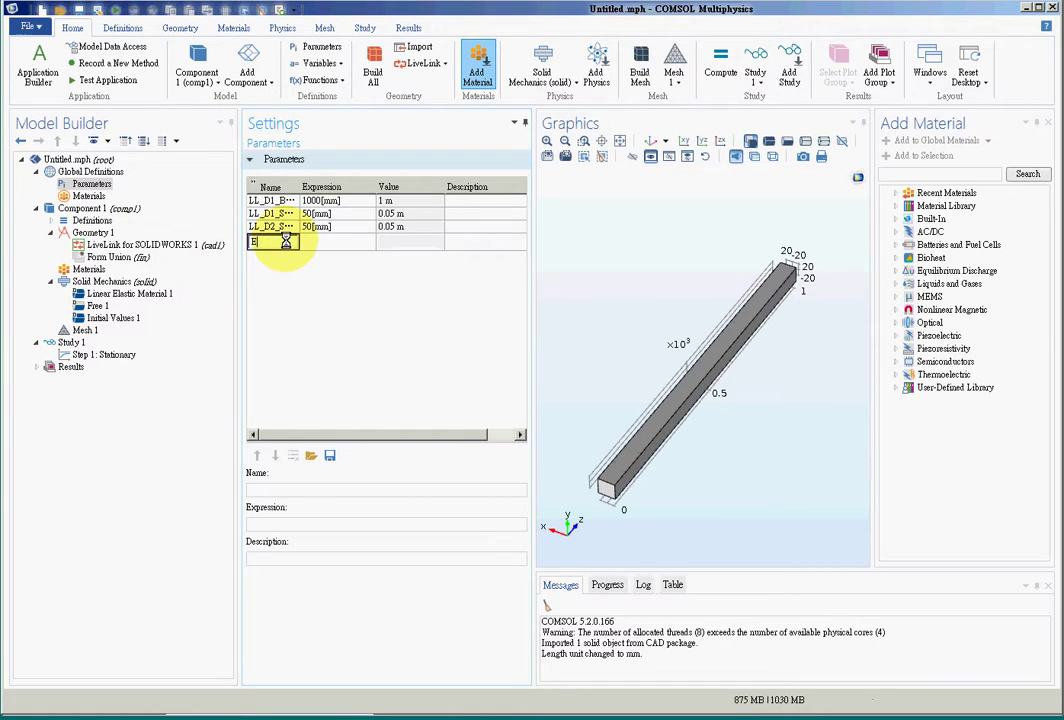
pyautogui.write('E')
pyautogui.click(322, 238)
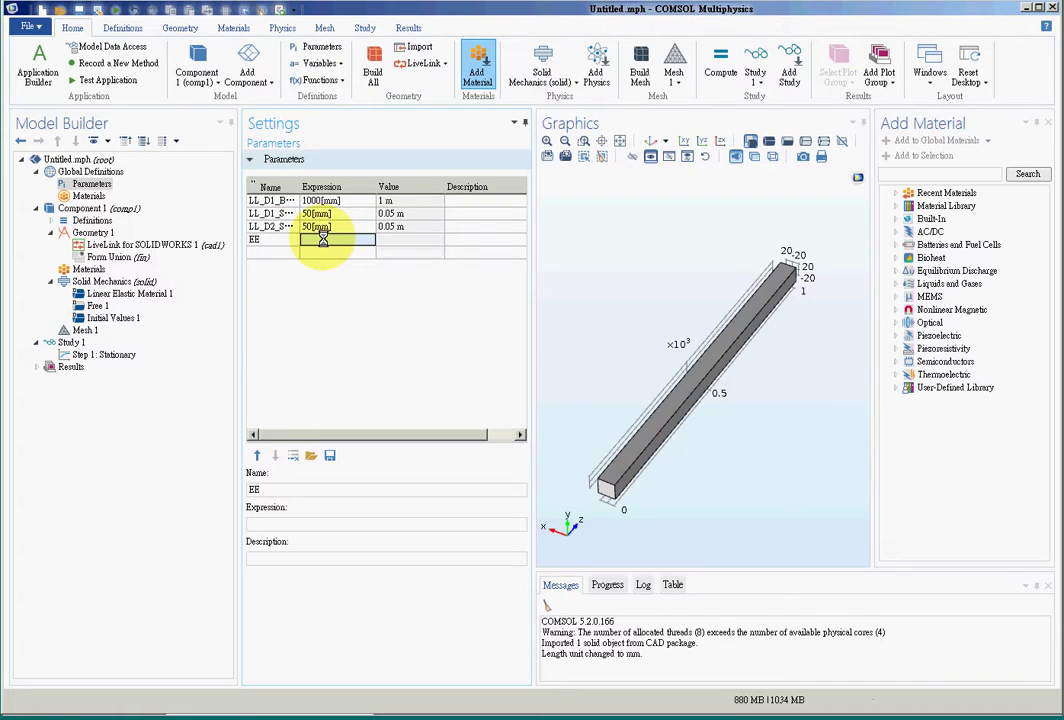
pyautogui.write('3e11[Pa')
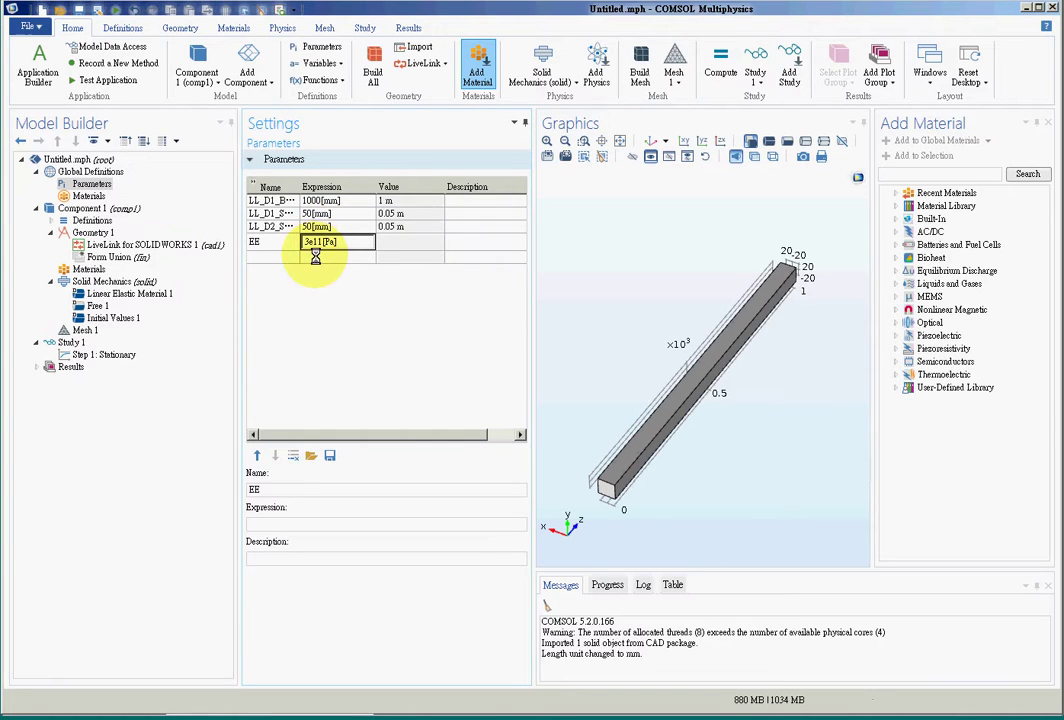
# Add a global parameter named NN with the expression 0.3
pyautogui.click(268, 253)
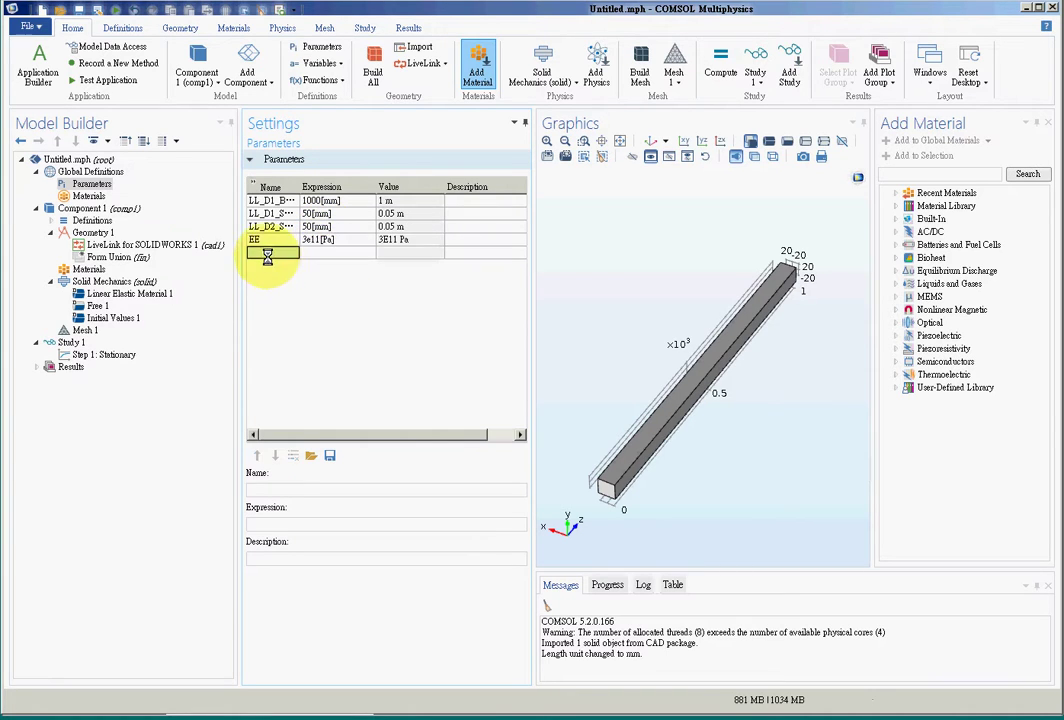
pyautogui.write('N')
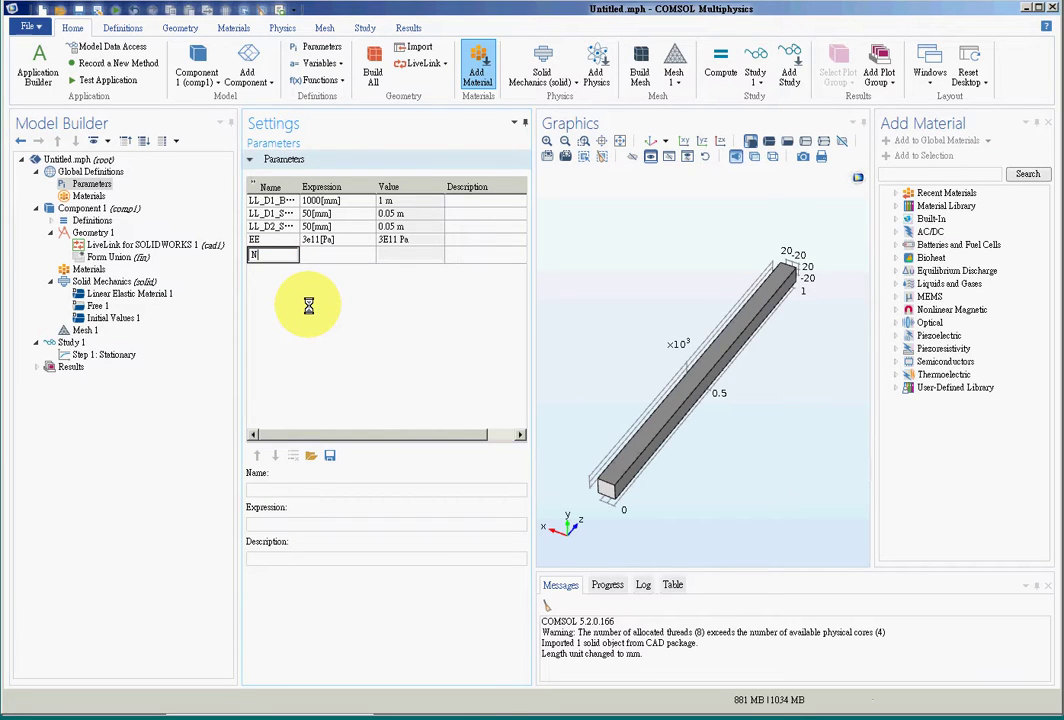
pyautogui.write('N')
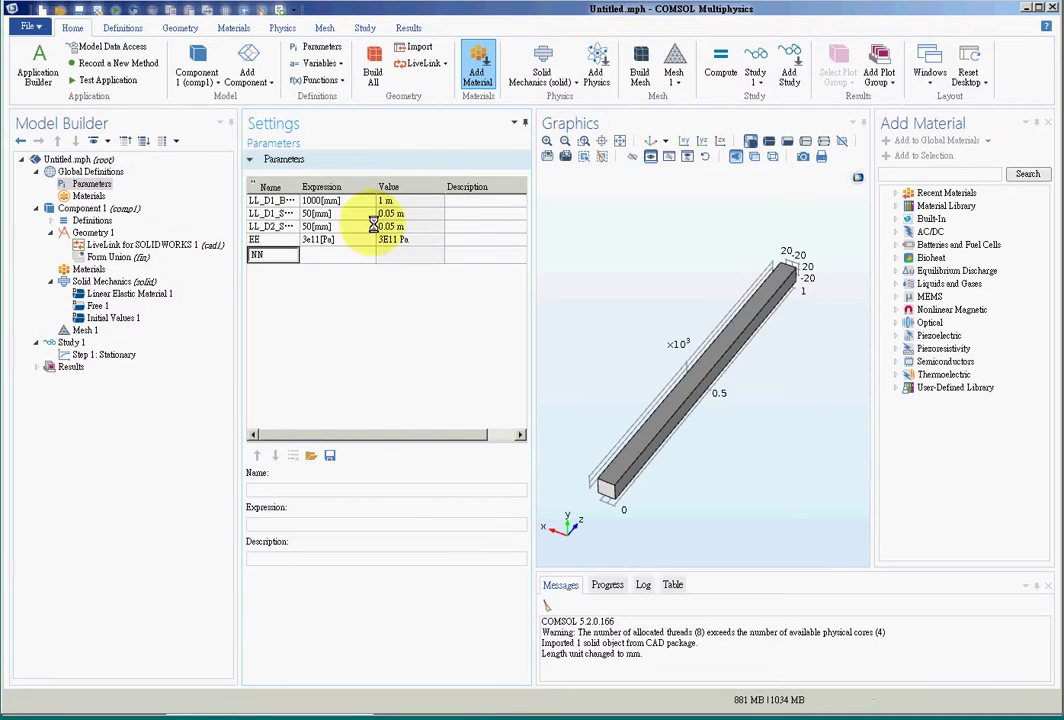
pyautogui.click(334, 253)
pyautogui.write('0.3')
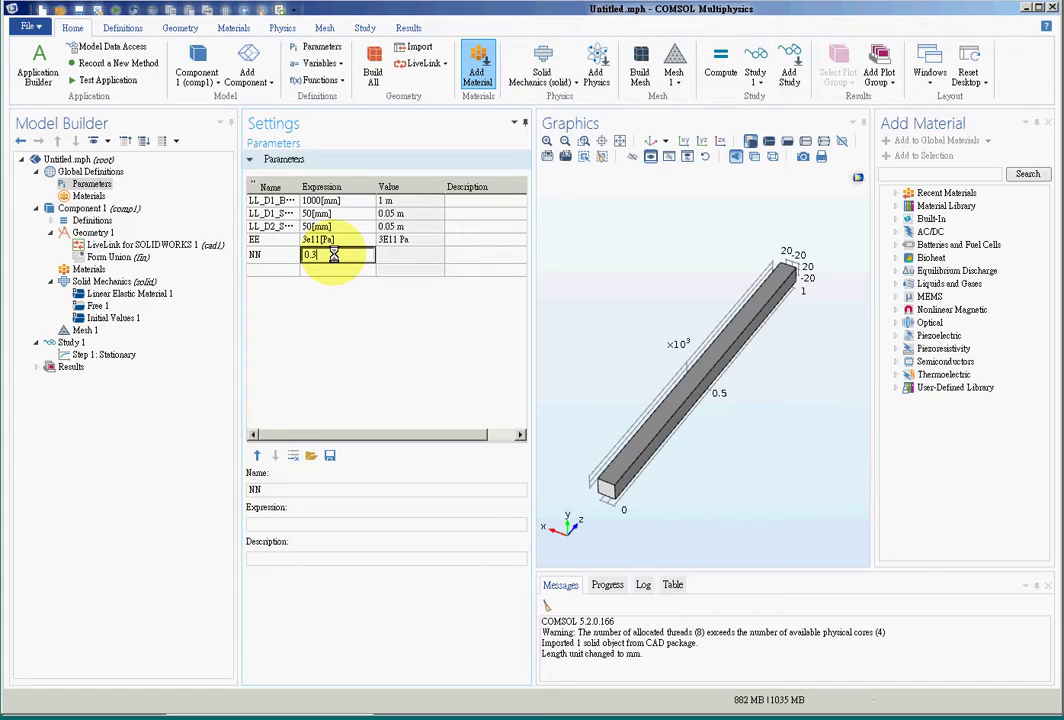
# Add a global parameter named DD with the expression 7850[kg/m^3]
pyautogui.click(280, 266)
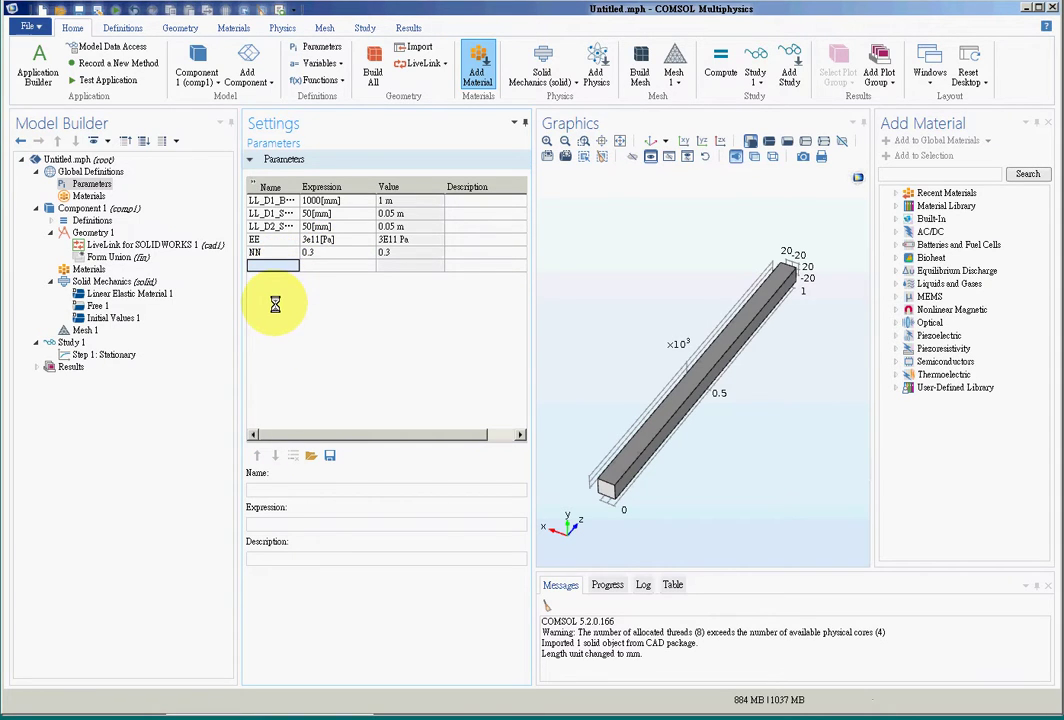
pyautogui.click(278, 266)
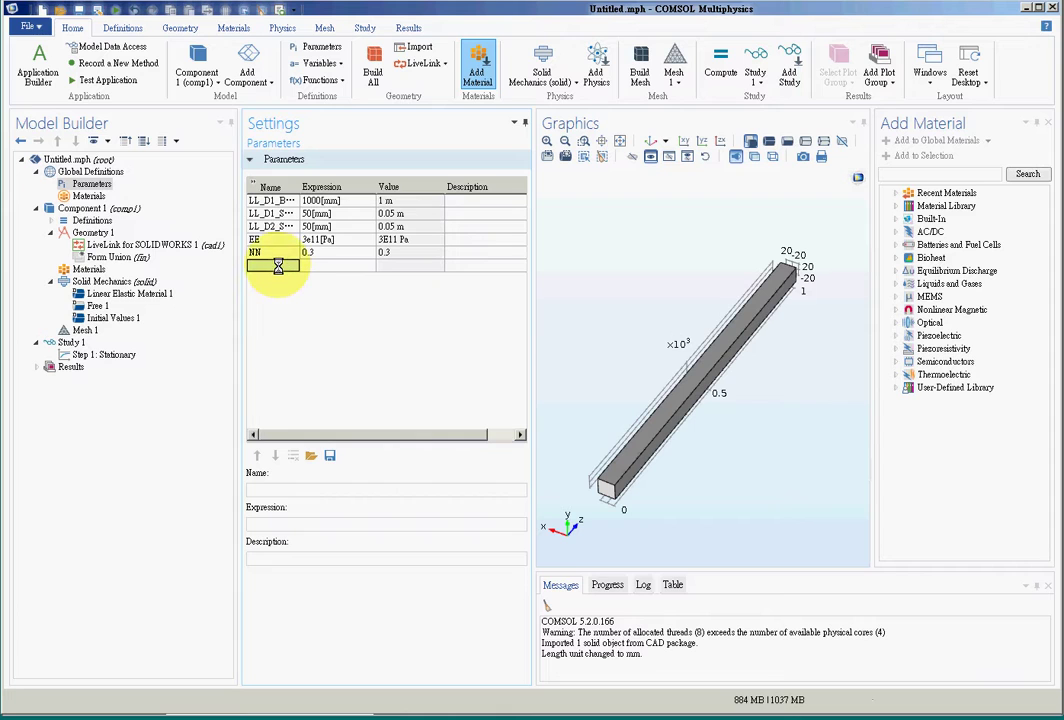
pyautogui.write('DD')
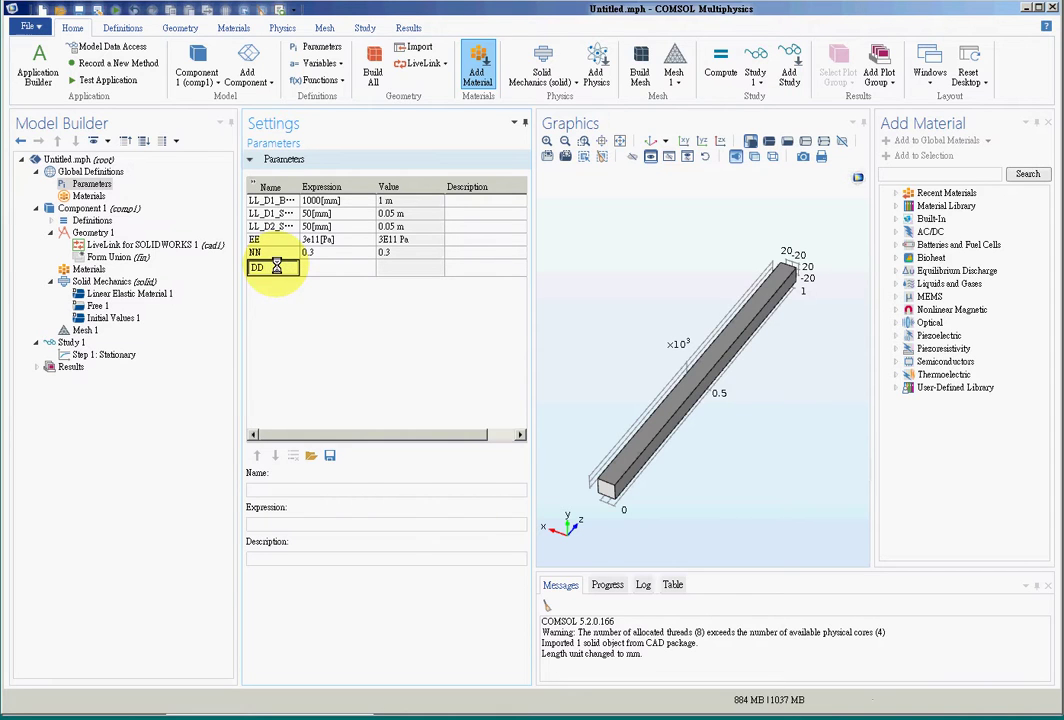
pyautogui.click(334, 266)
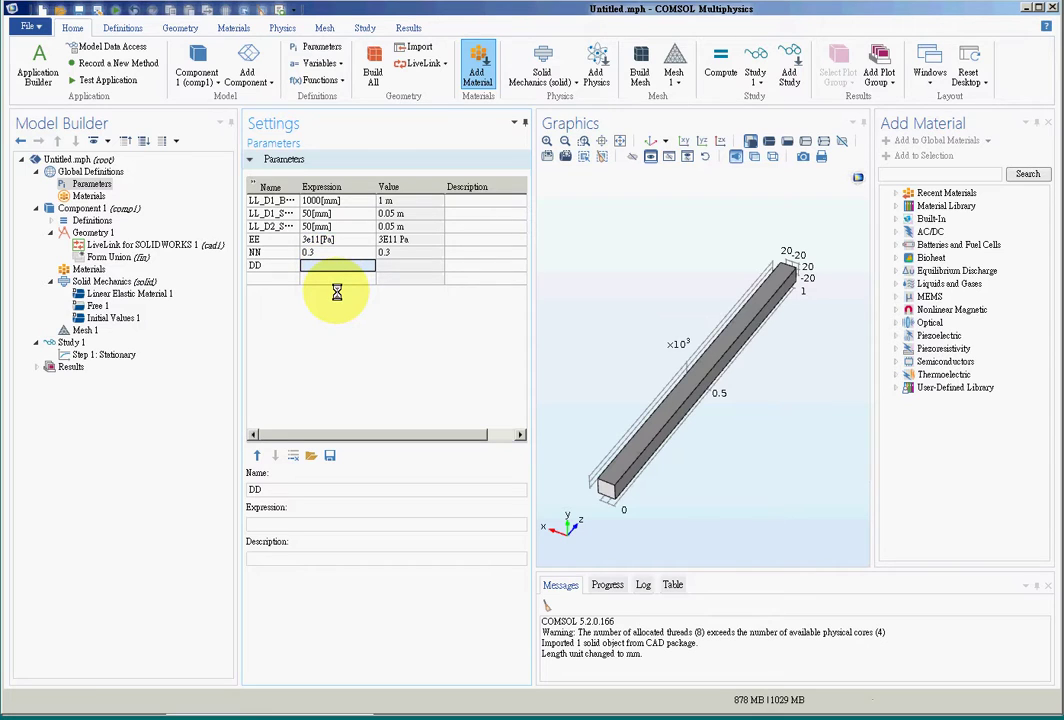
pyautogui.write('7850[kg/m^3')
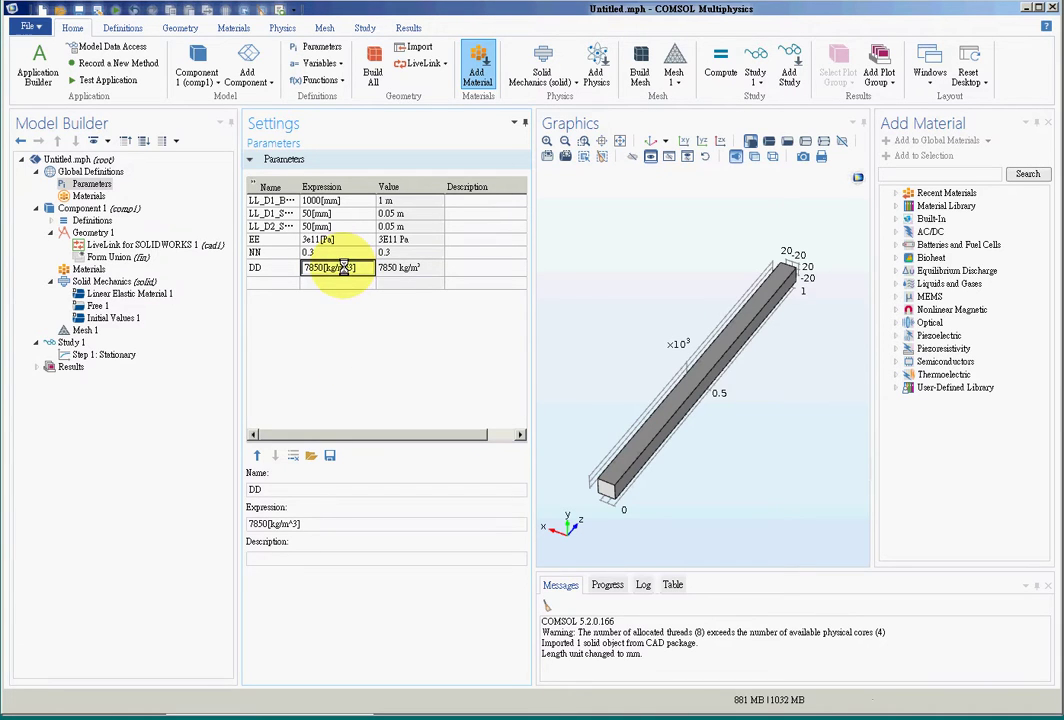
pyautogui.click(393, 362)
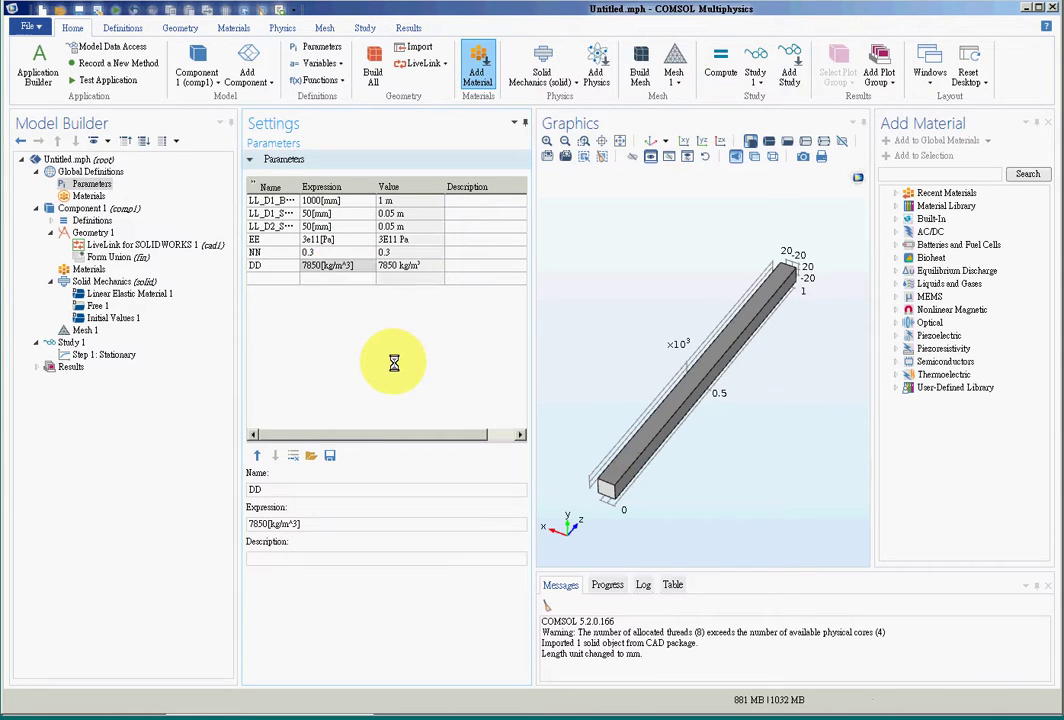
# Add a global parameter named FF with the expression 100[N]
pyautogui.click(272, 280)
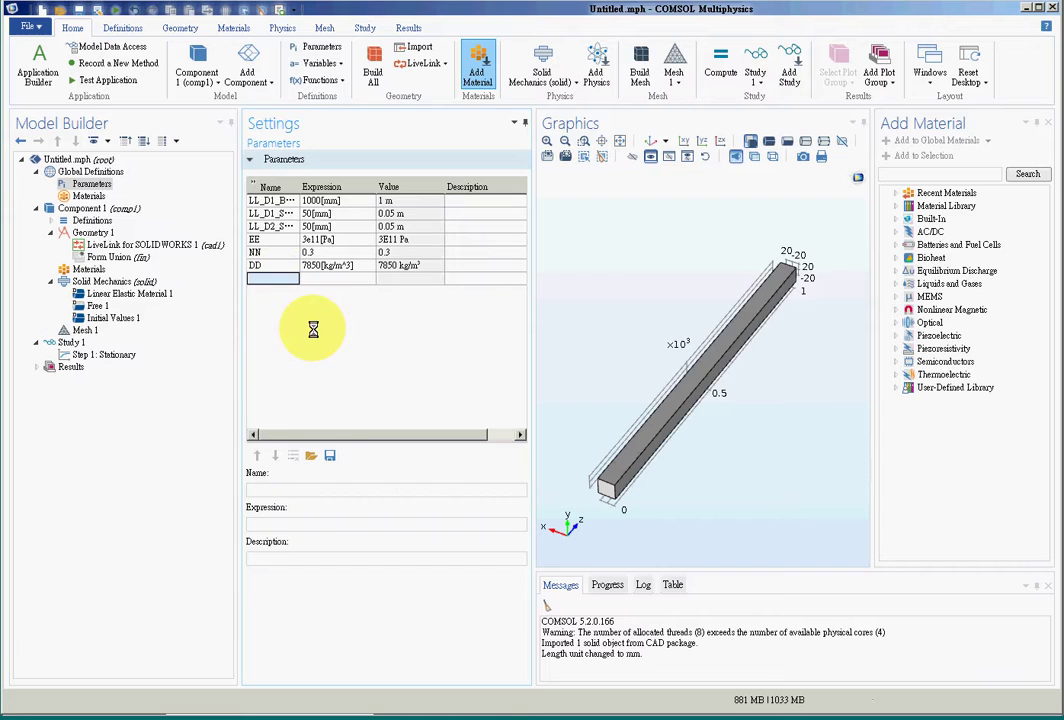
pyautogui.write('FF')
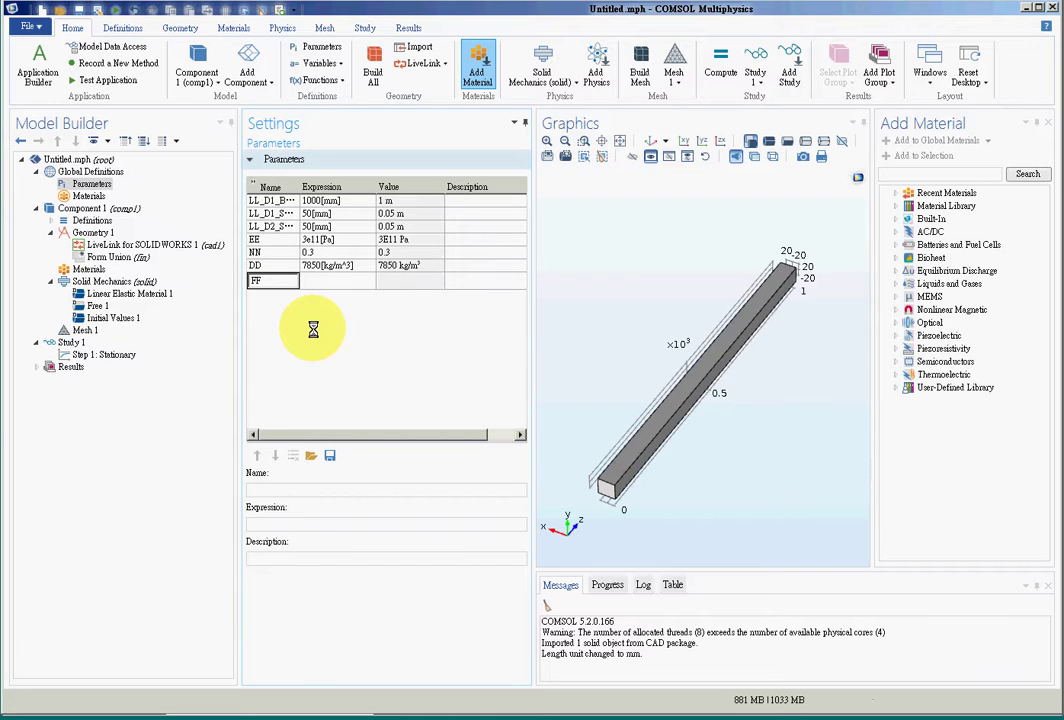
pyautogui.click(340, 279)
pyautogui.write('100[N')
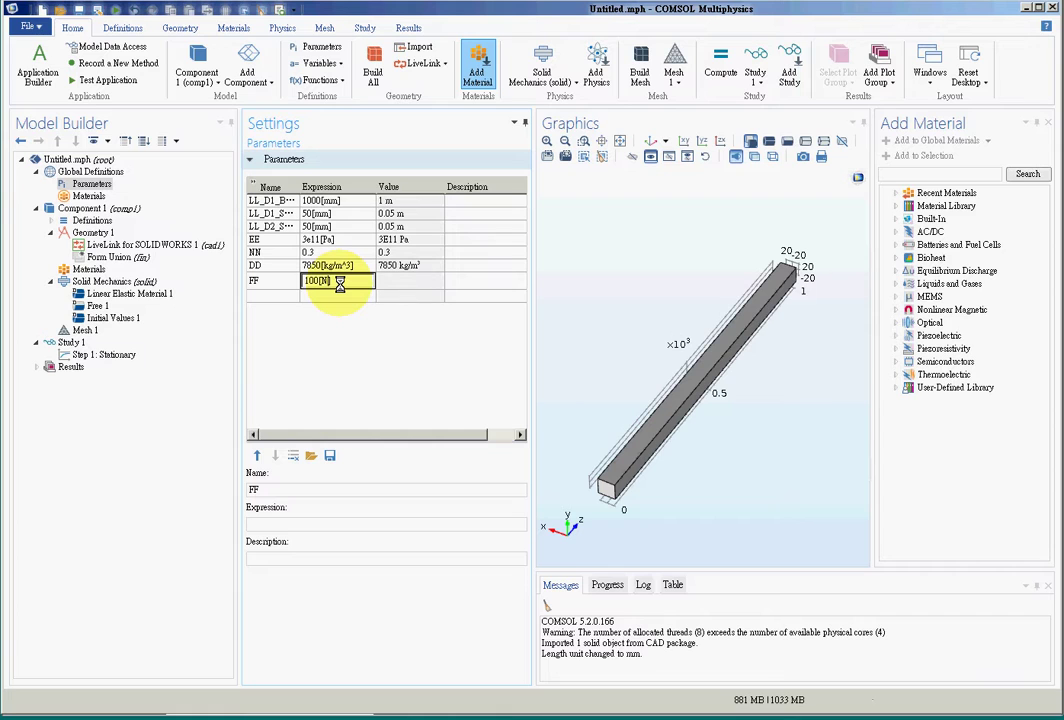
pyautogui.click(339, 337)
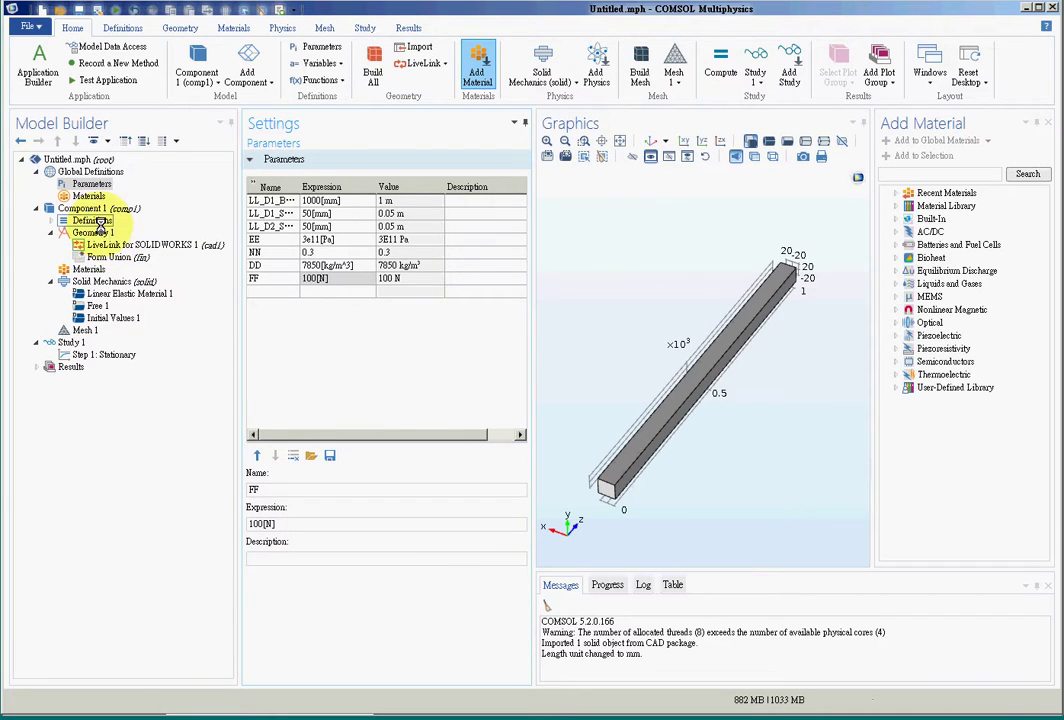
# Add a blank material to the bar with Young's modulus EE, Poisson's ratio NN and density DD, and check its domain selection
pyautogui.click(90, 269)
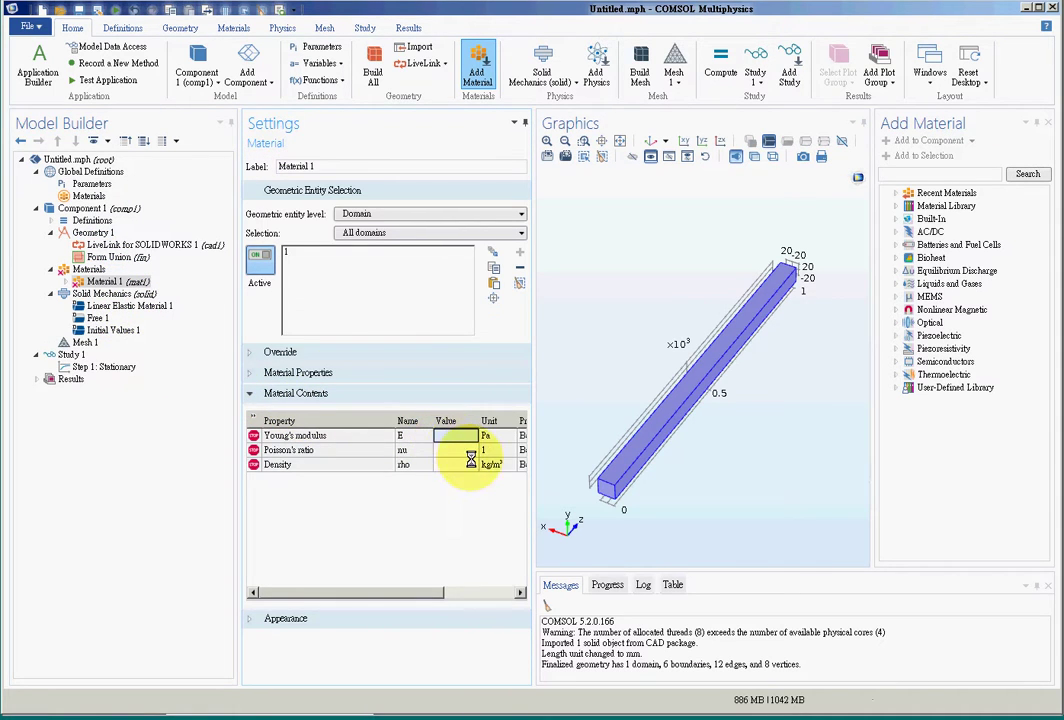
pyautogui.write('EE')
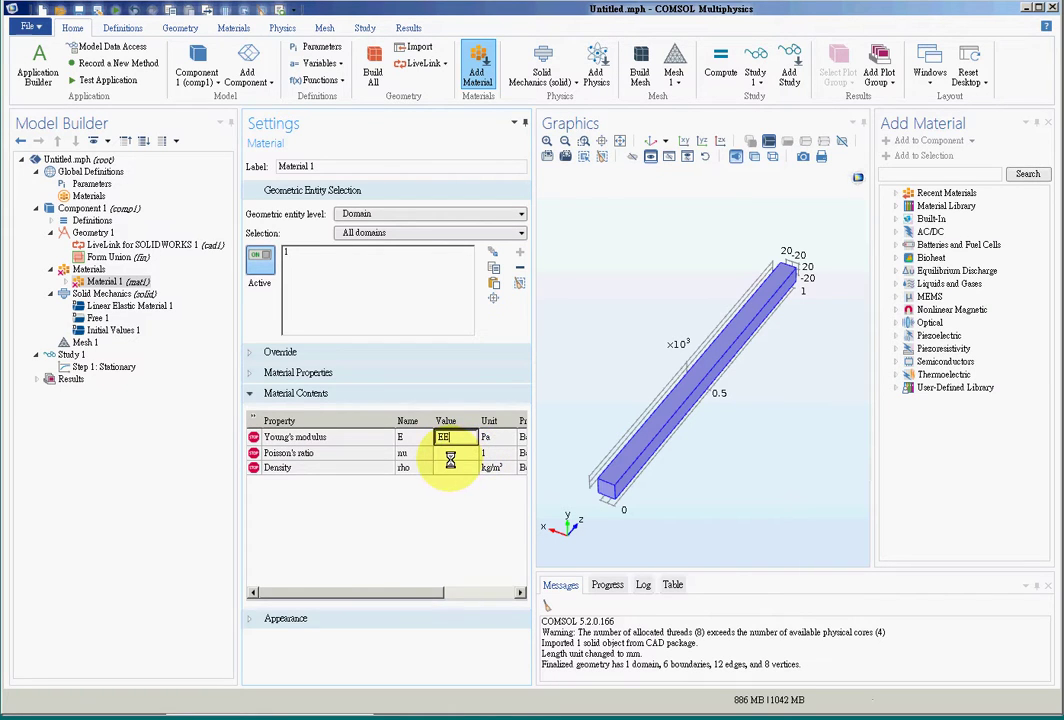
pyautogui.click(452, 453)
pyautogui.write('NN')
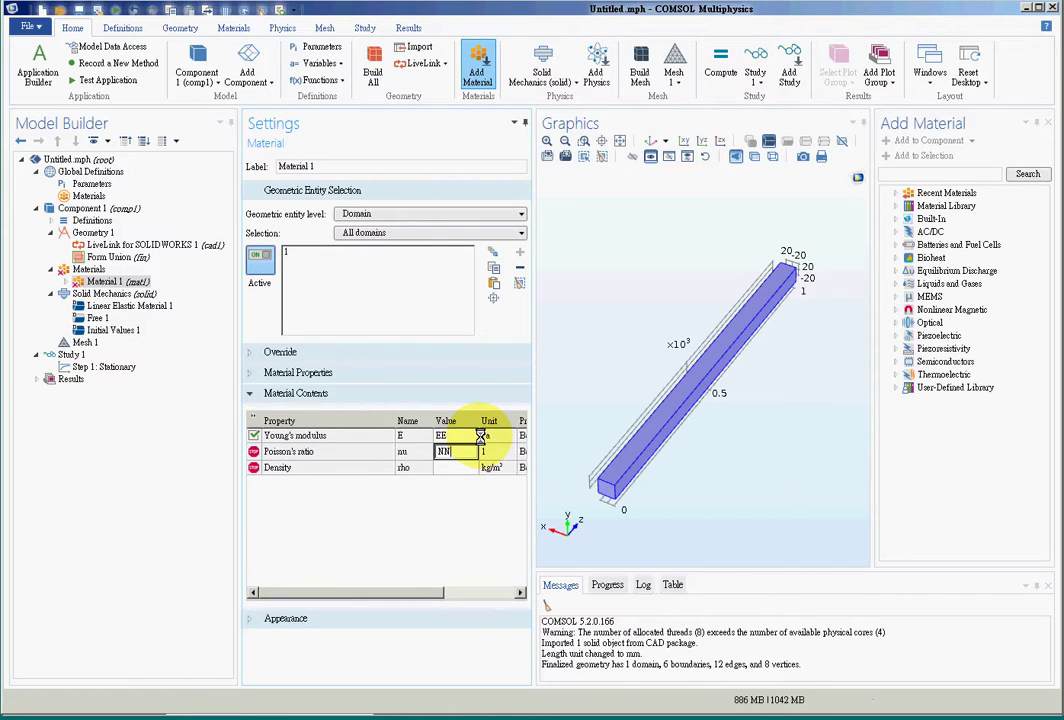
pyautogui.click(458, 464)
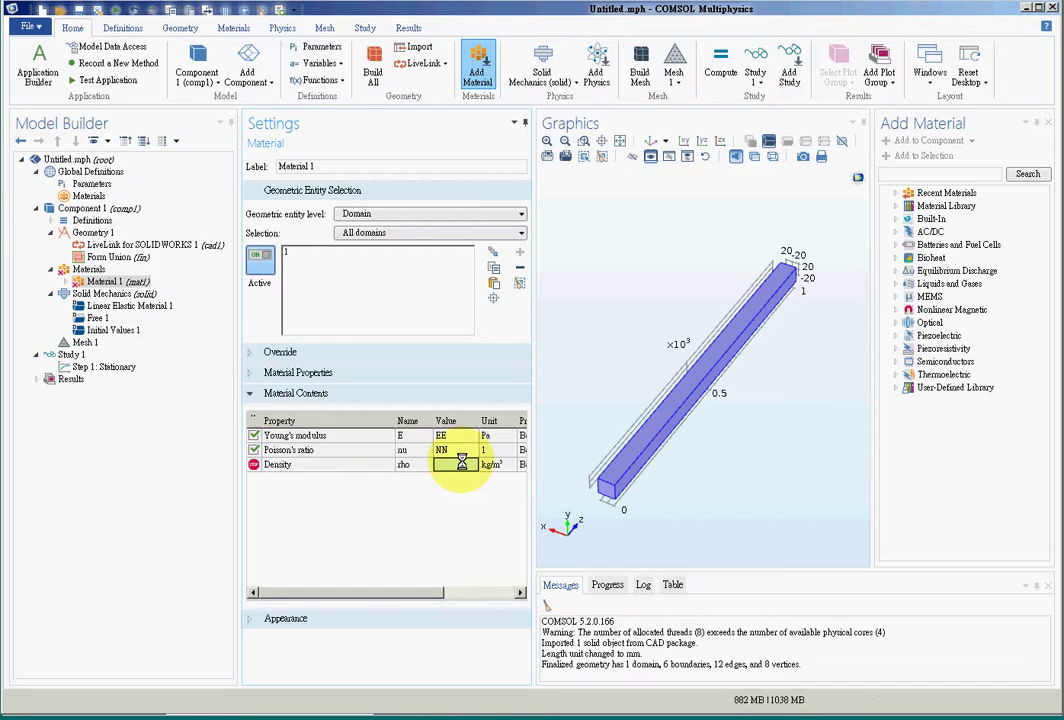
pyautogui.write('DD')
pyautogui.click(388, 530)
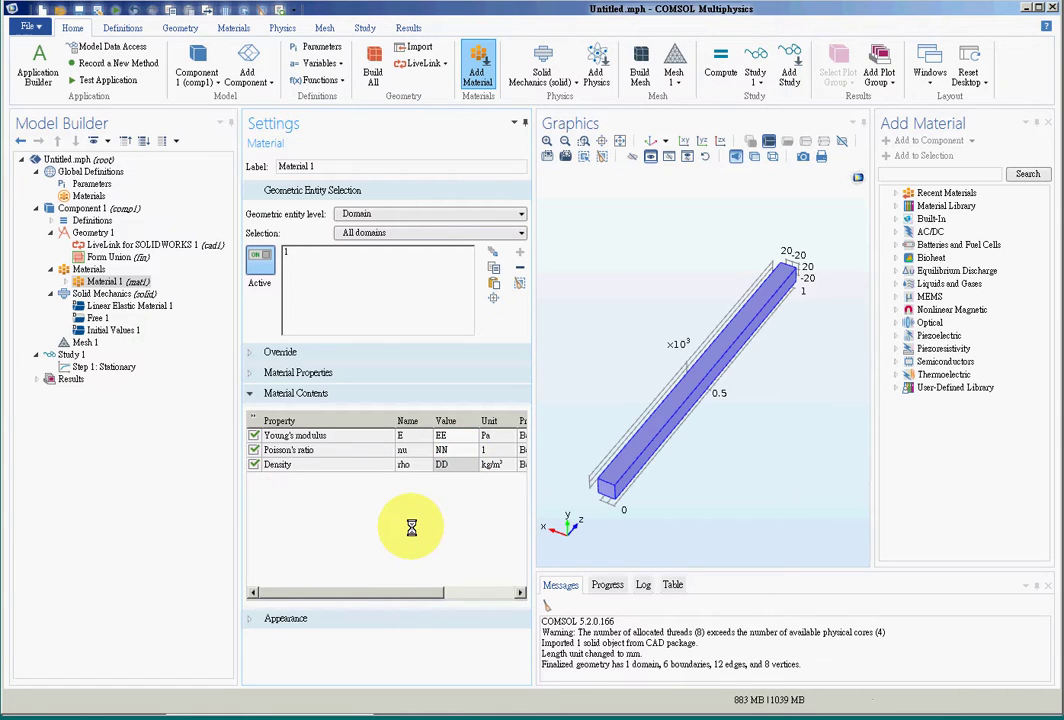
pyautogui.click(370, 254)
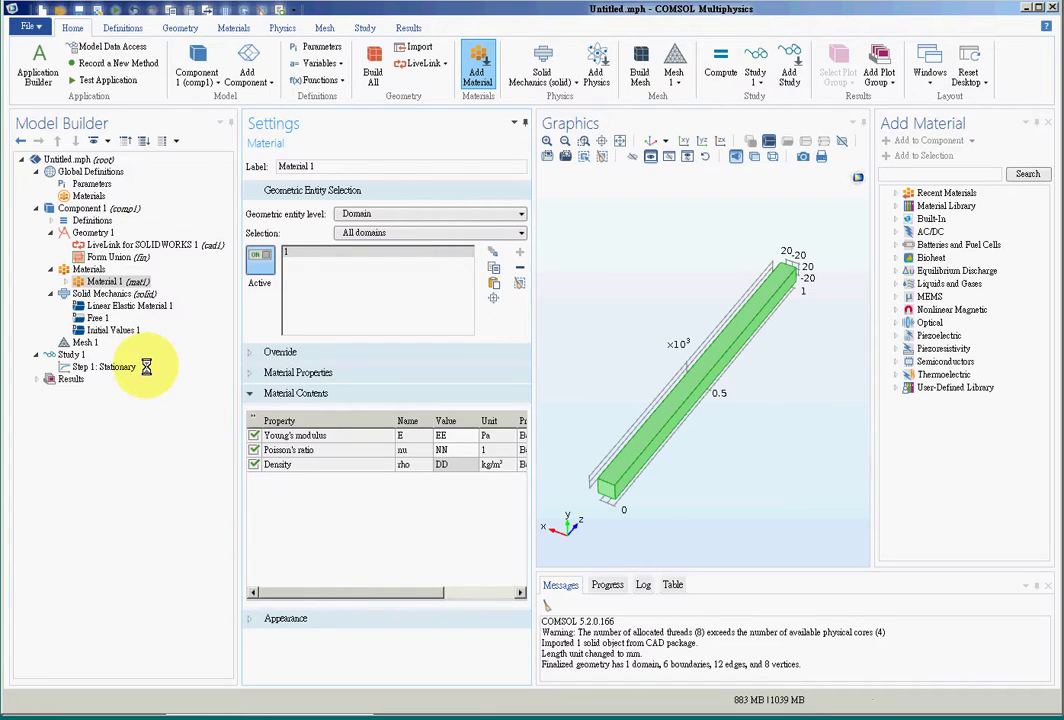
# Set the physics-controlled mesh's element size to Extra fine and build the mesh
pyautogui.click(80, 342)
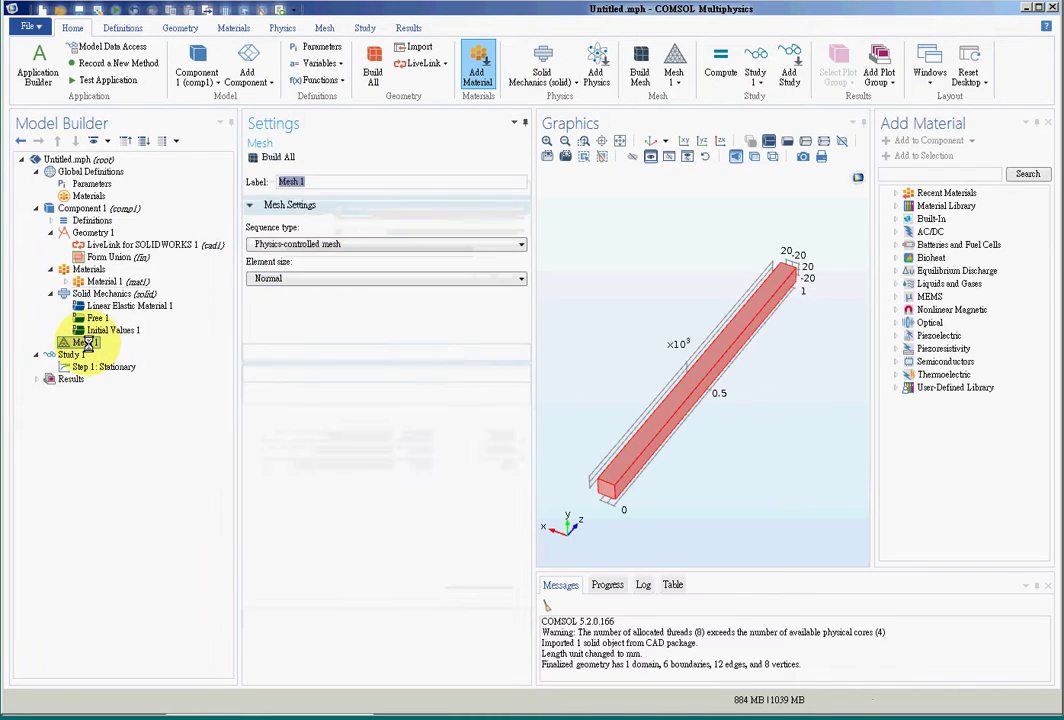
pyautogui.click(339, 301)
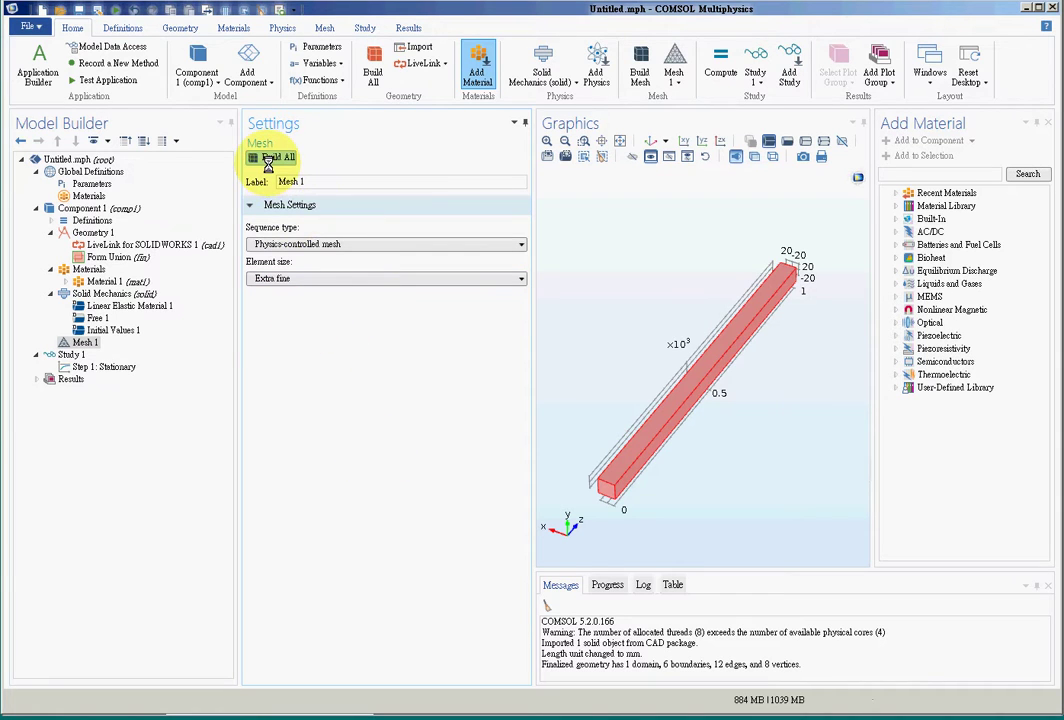
pyautogui.click(268, 158)
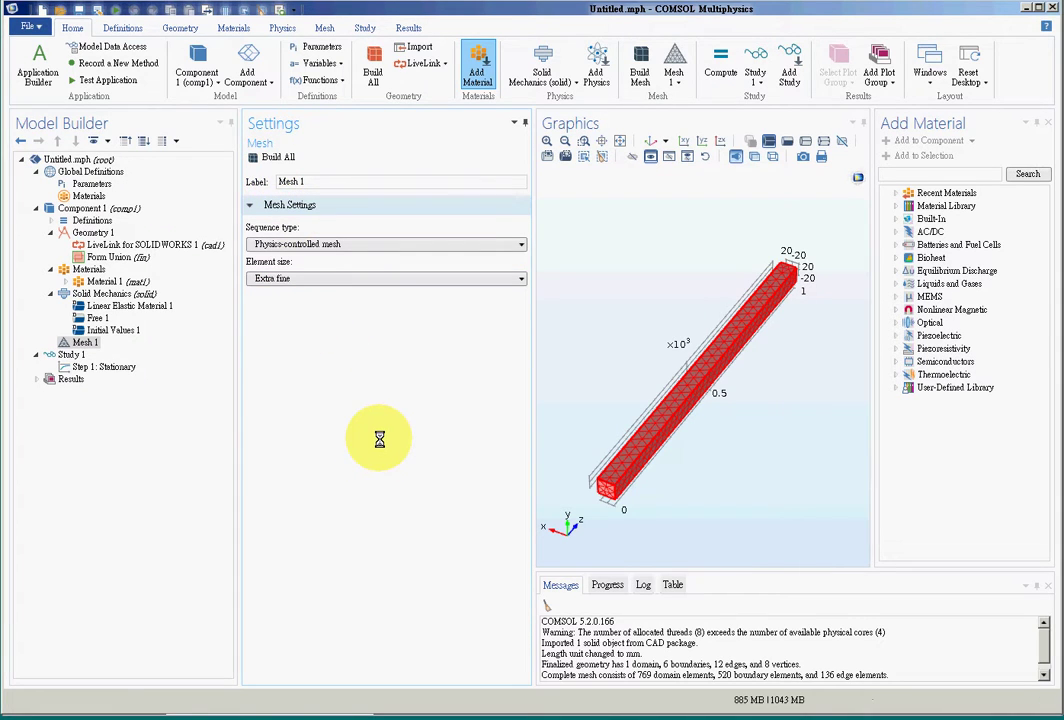
# Add a fixed constraint to the bar's far end face, boundary 4
pyautogui.click(101, 293)
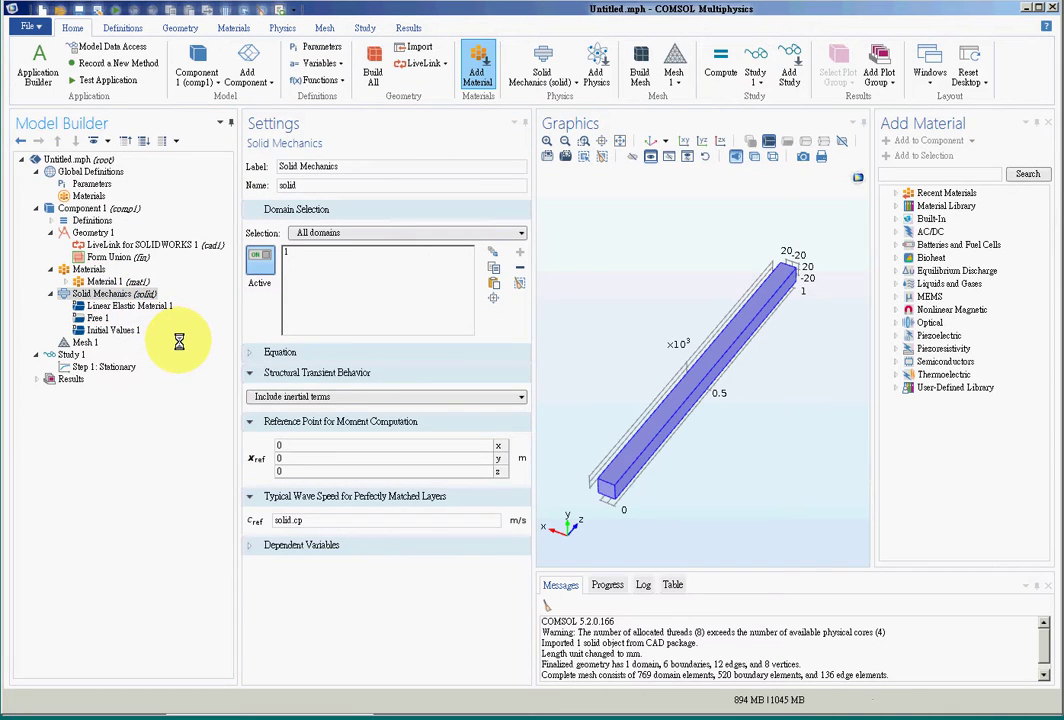
pyautogui.moveTo(741, 475); pyautogui.dragTo(869, 392)
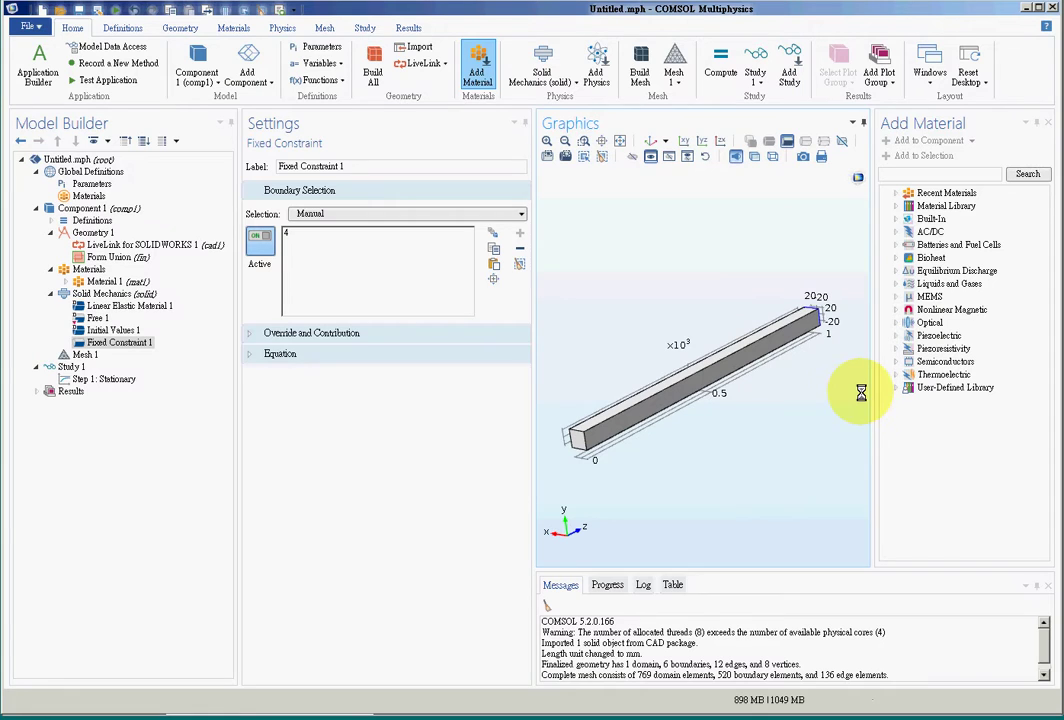
# Add a boundary load to the bar's near end face, boundary 3, as a total force with y component -FF
pyautogui.click(106, 294)
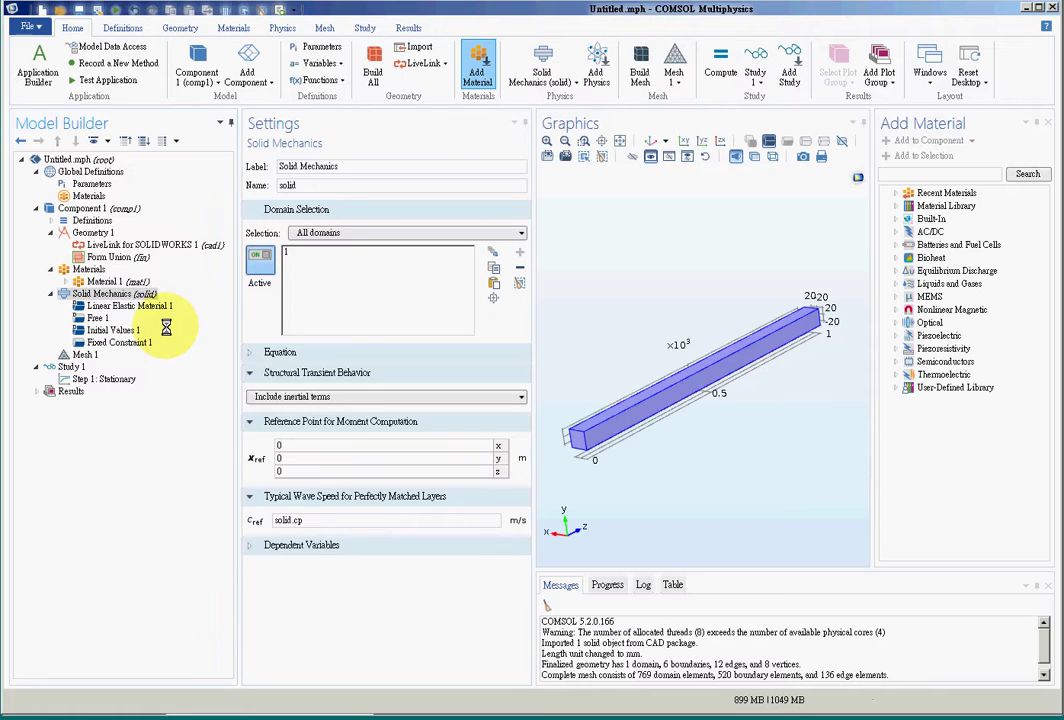
pyautogui.click(576, 438)
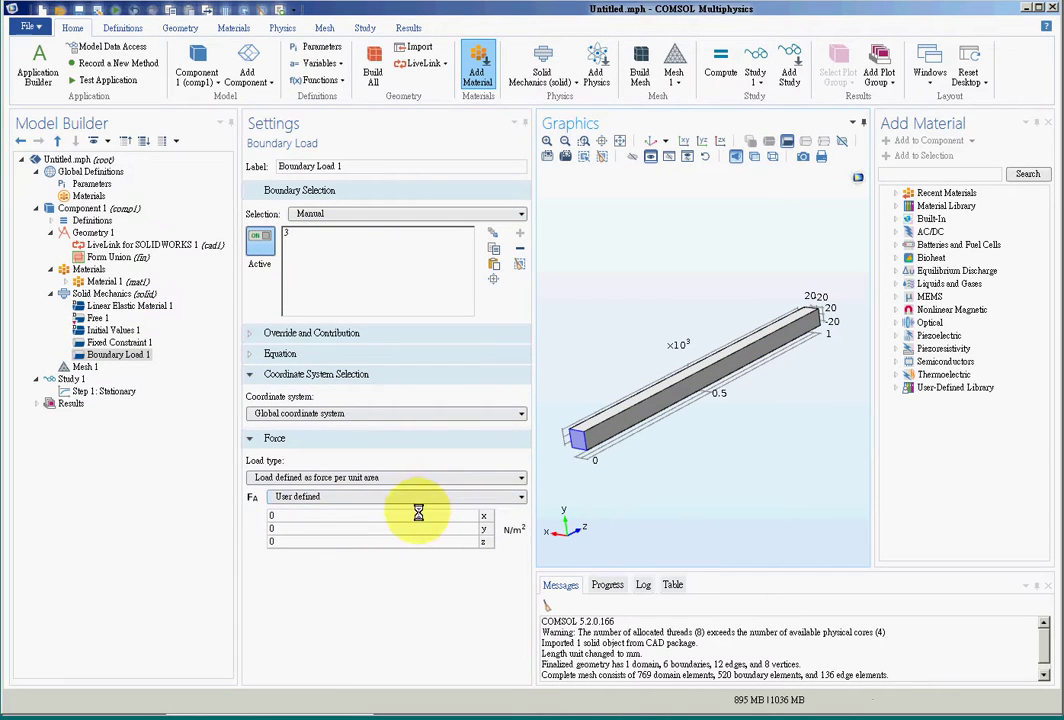
pyautogui.click(354, 477)
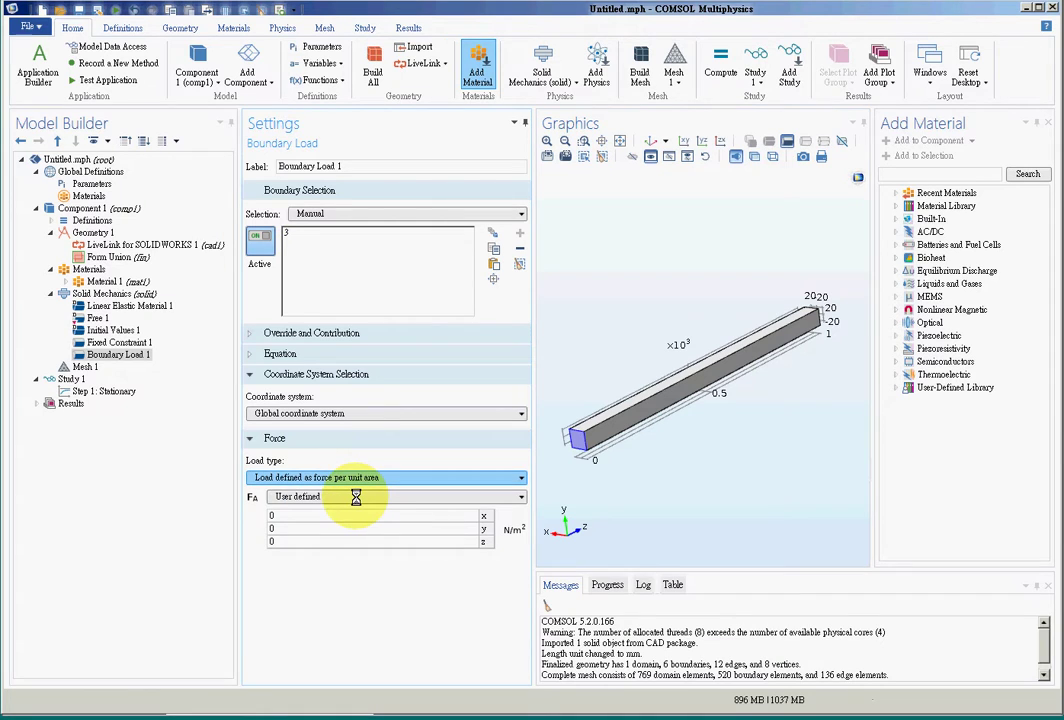
pyautogui.press('Down')
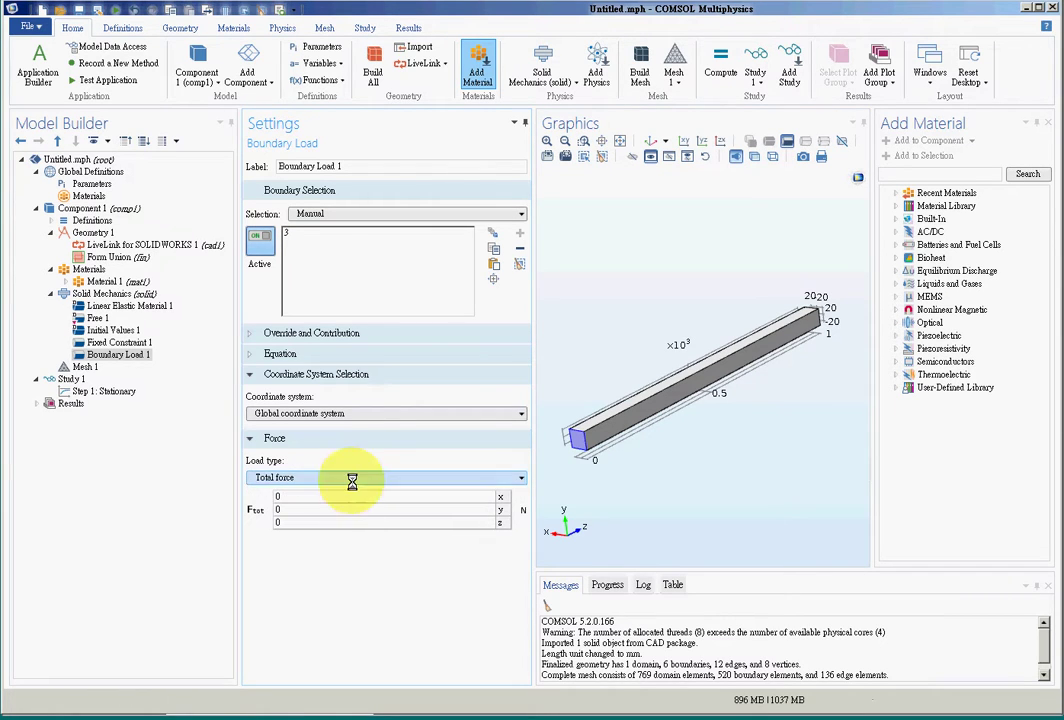
pyautogui.click(385, 233)
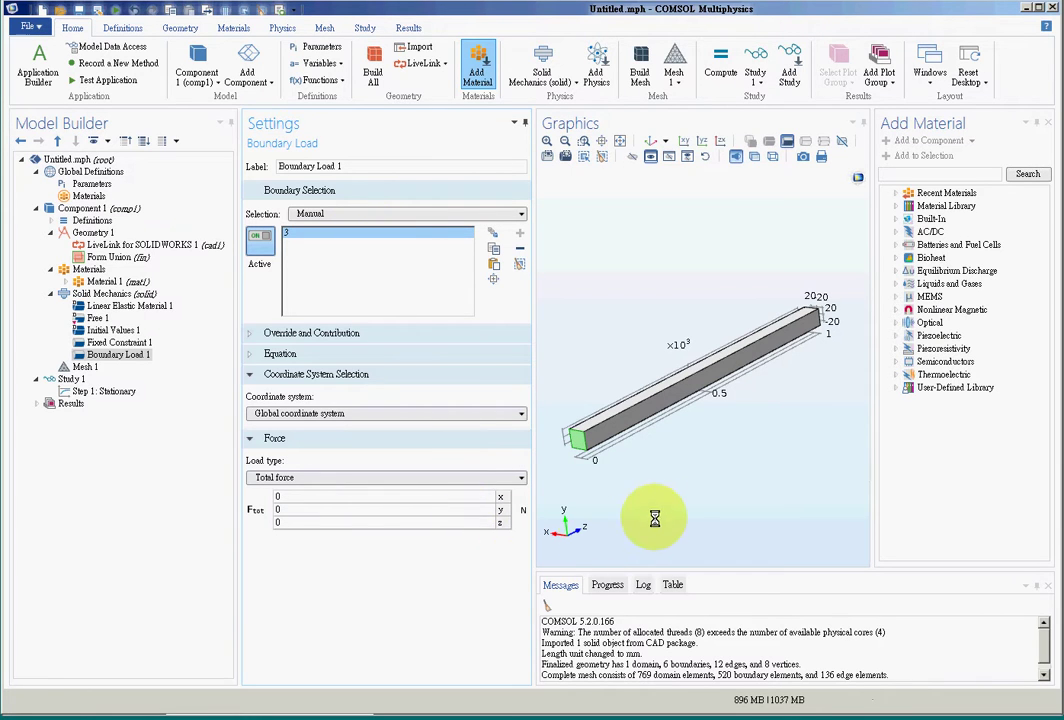
pyautogui.click(491, 510)
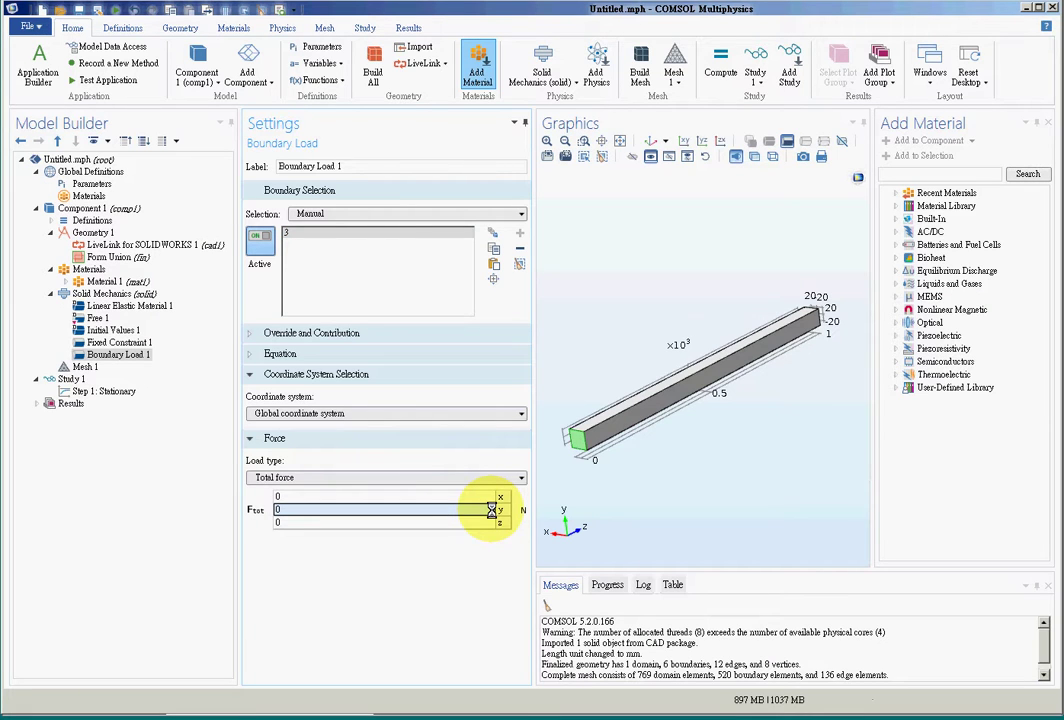
pyautogui.write('-FF')
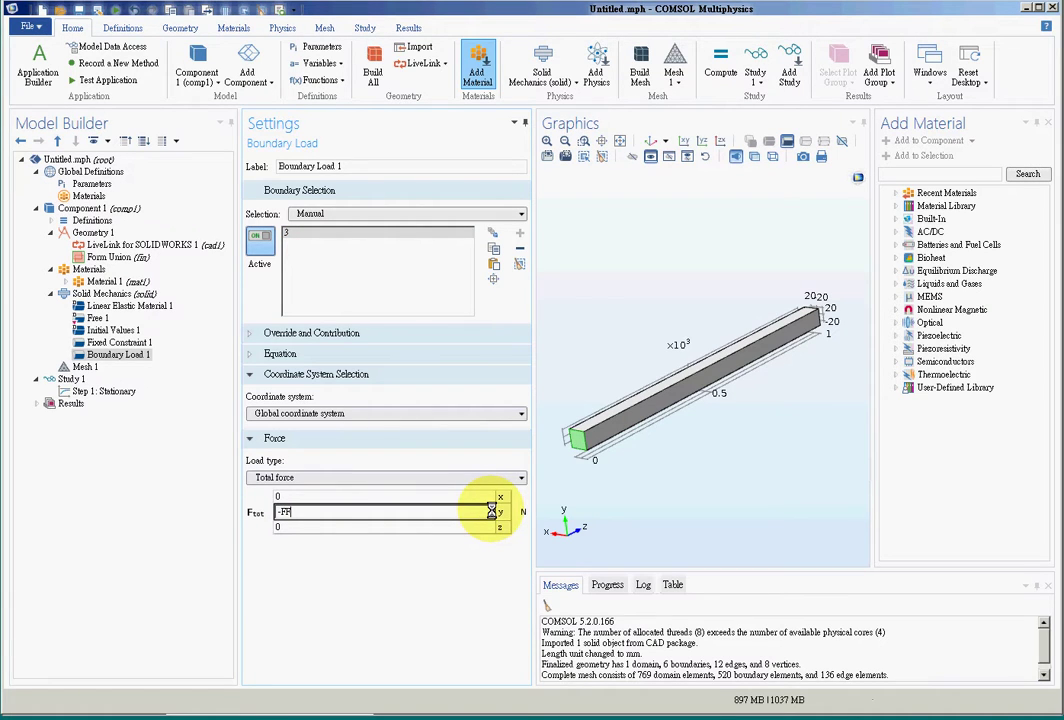
pyautogui.click(300, 628)
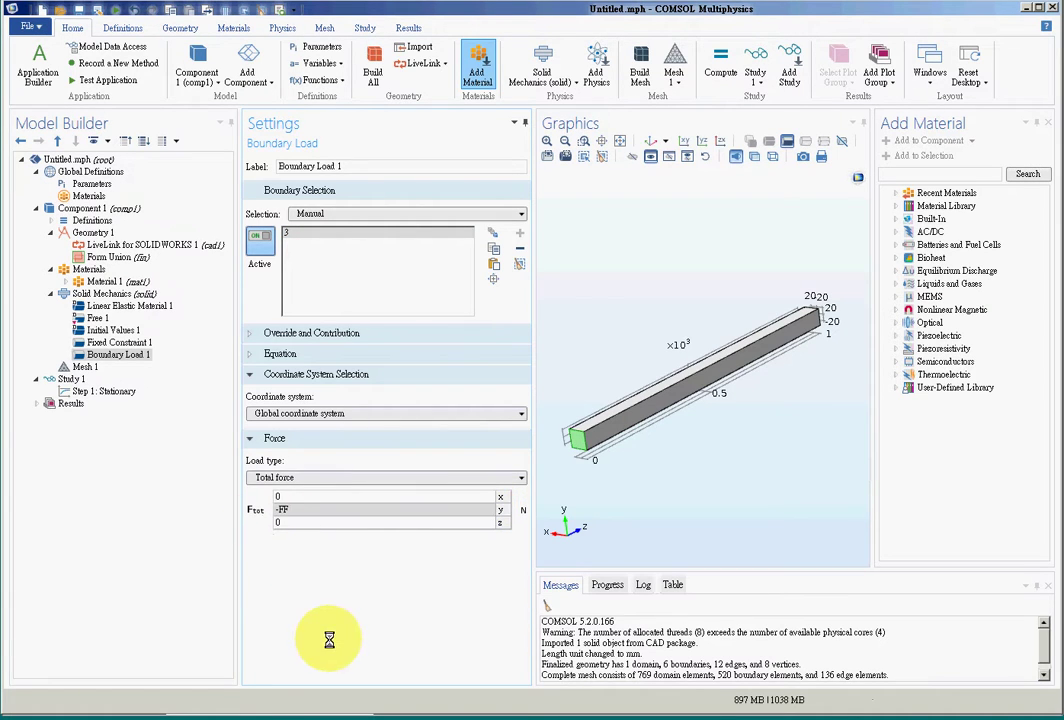
# Review the global parameters and the boundary load, and compute the stationary study
pyautogui.click(93, 183)
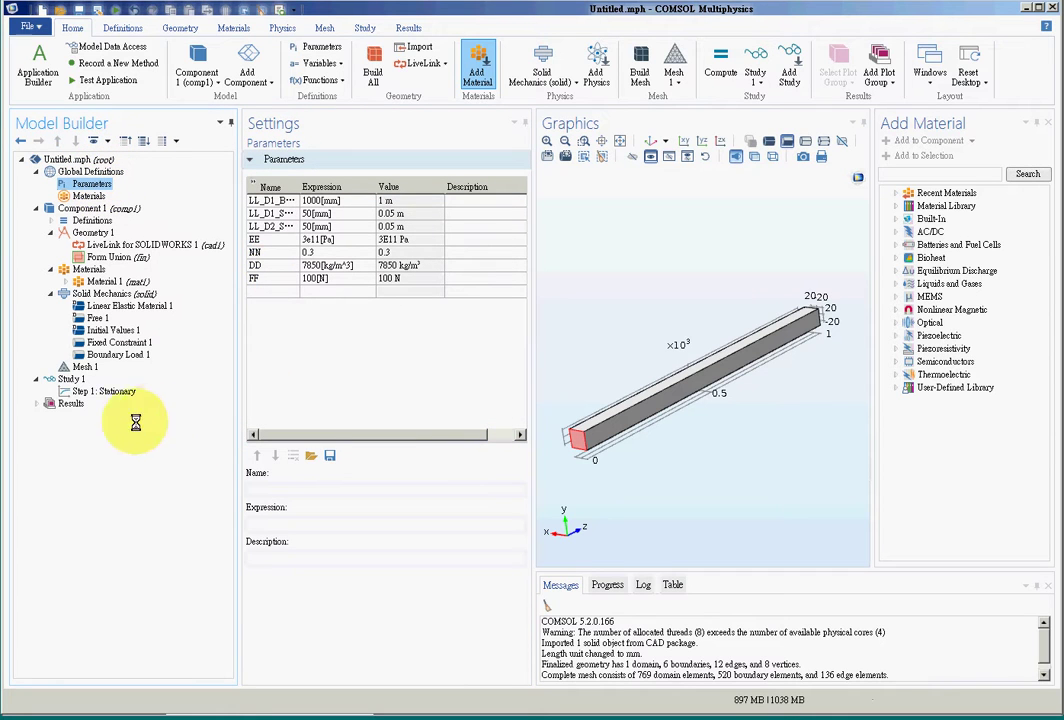
pyautogui.click(113, 353)
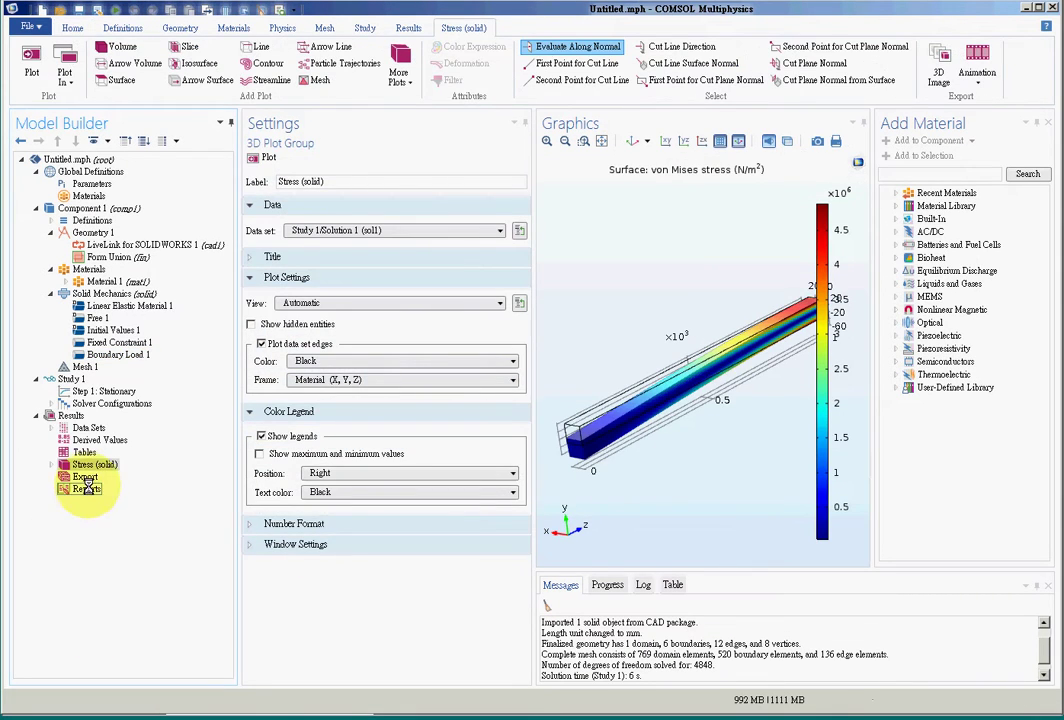
# Examine the von Mises stress plot's surface and its deformation settings in the results
pyautogui.click(70, 416)
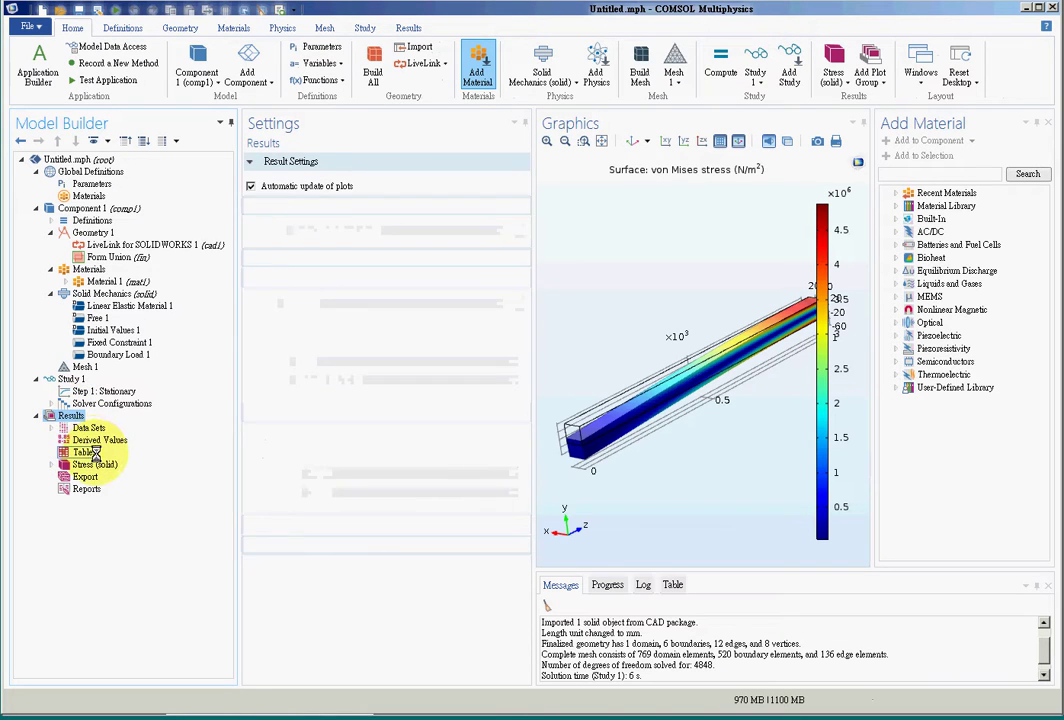
pyautogui.click(51, 464)
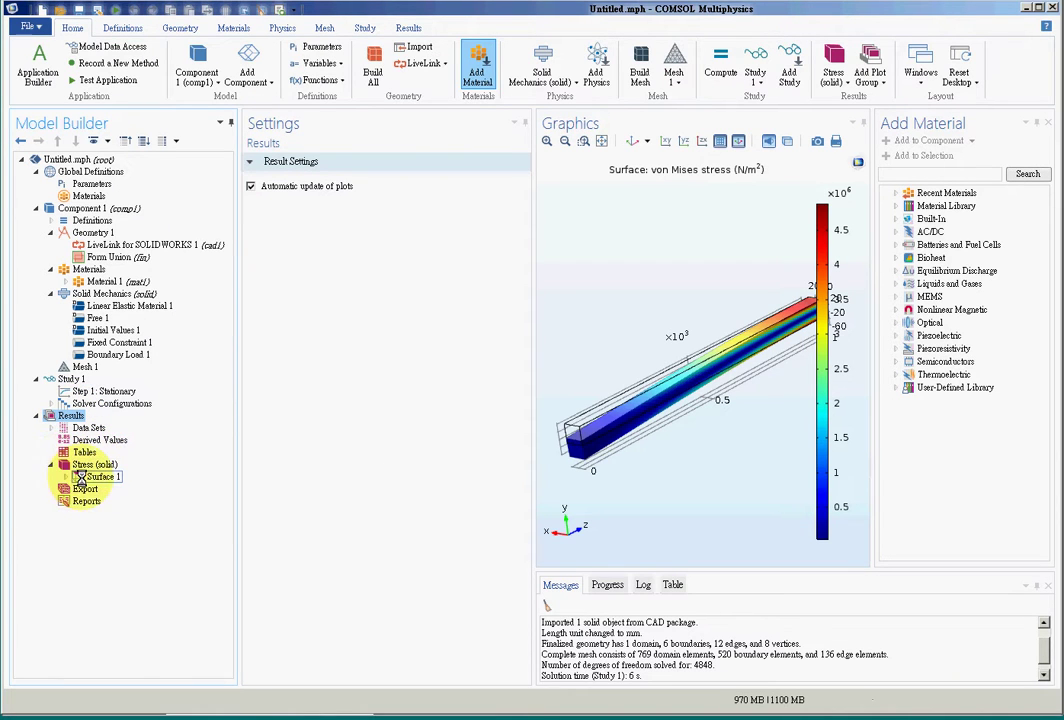
pyautogui.rightClick(68, 476)
pyautogui.click(115, 487)
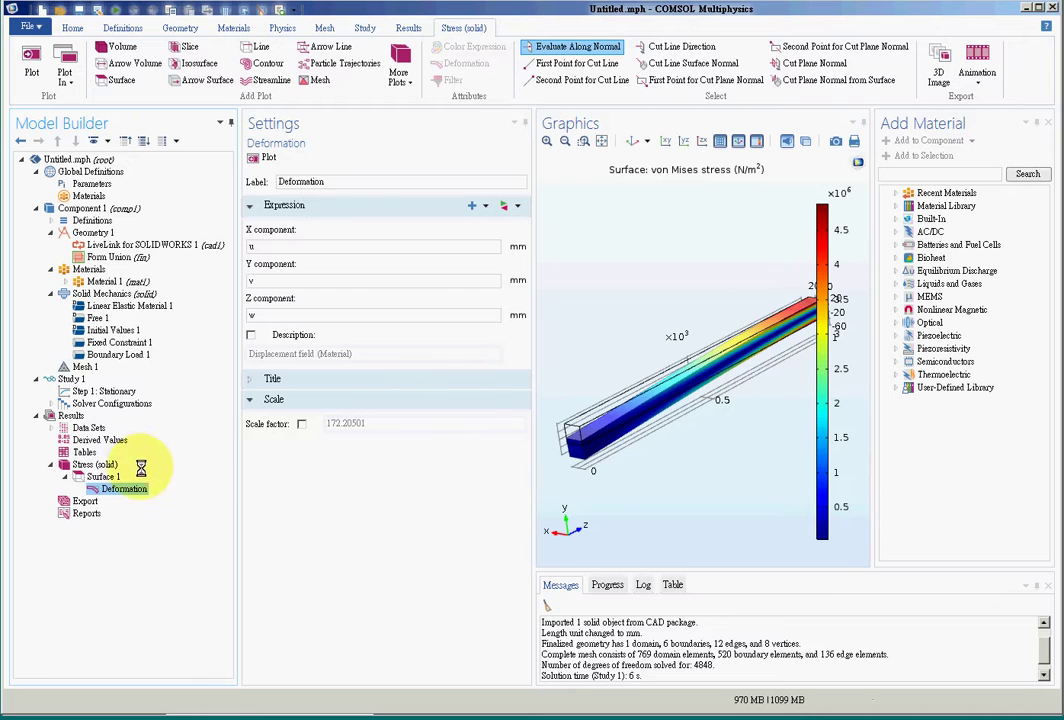
# Add a 3D plot group with a surface plot of total displacement, solid.disp, in mm, and apply a deformation to it
pyautogui.click(72, 414)
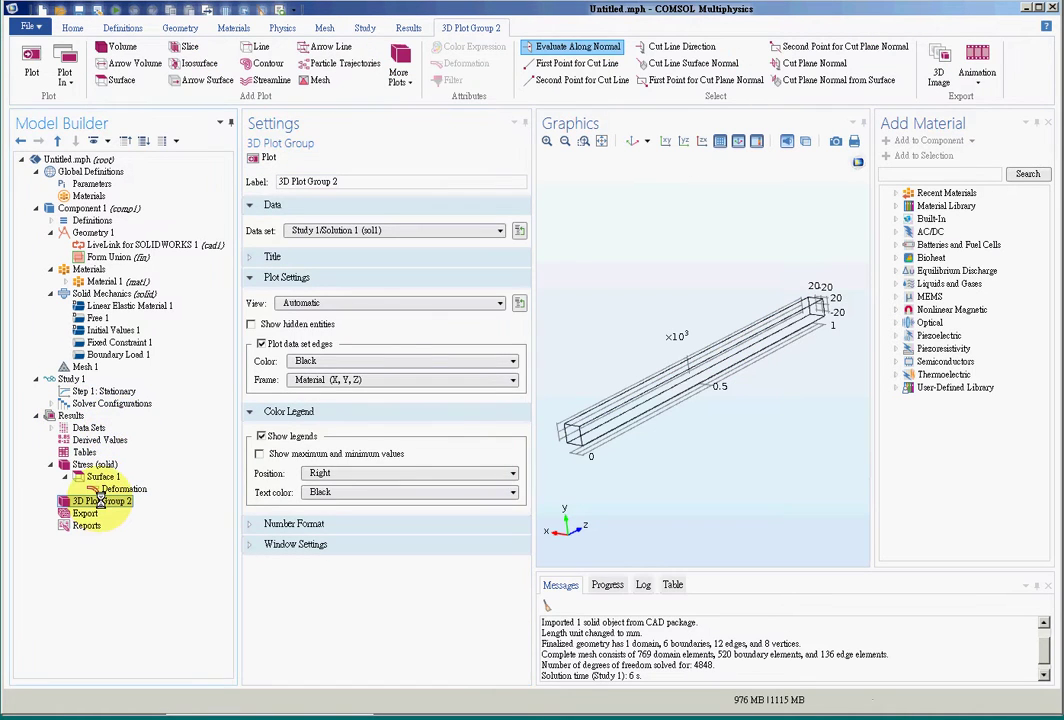
pyautogui.click(121, 79)
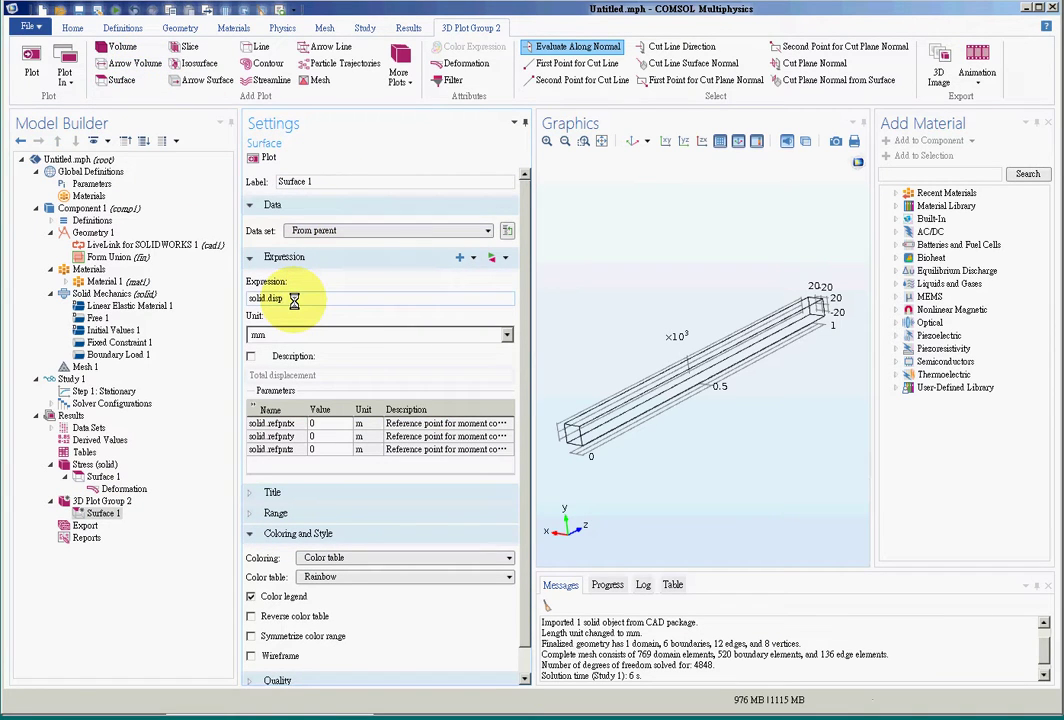
pyautogui.click(474, 259)
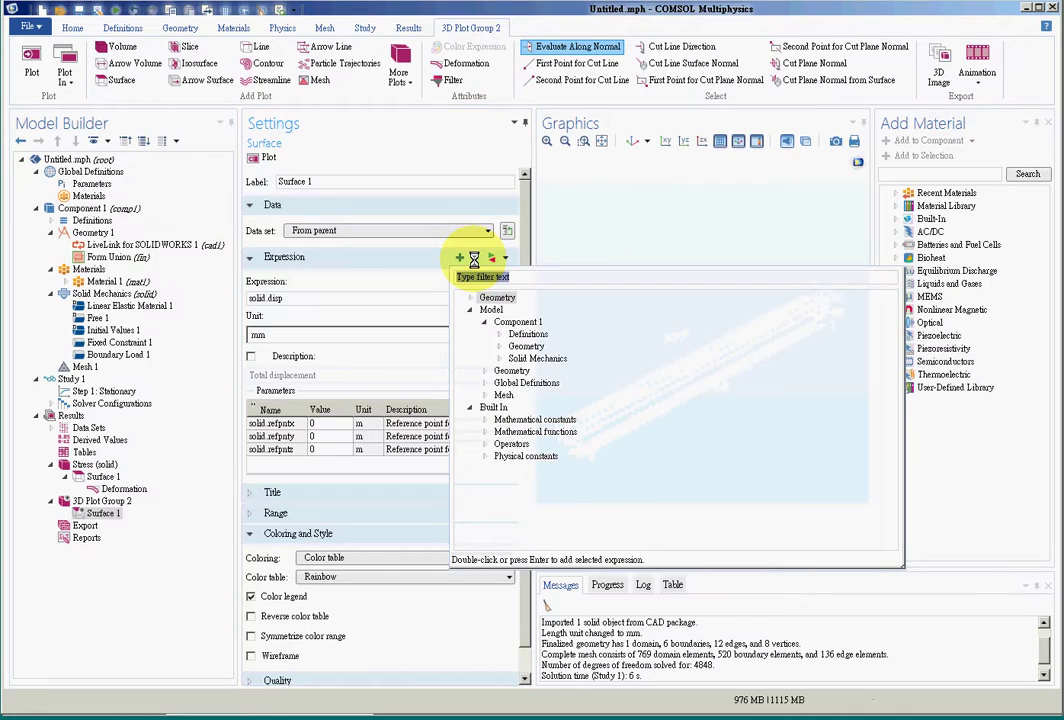
pyautogui.doubleClick(505, 360)
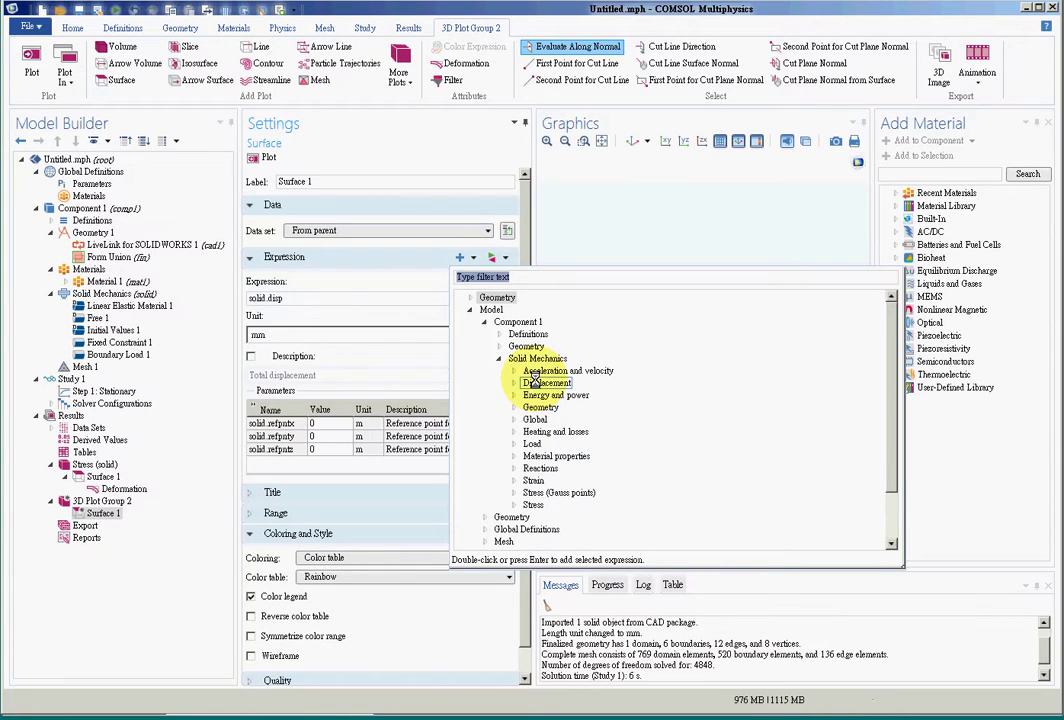
pyautogui.click(323, 300)
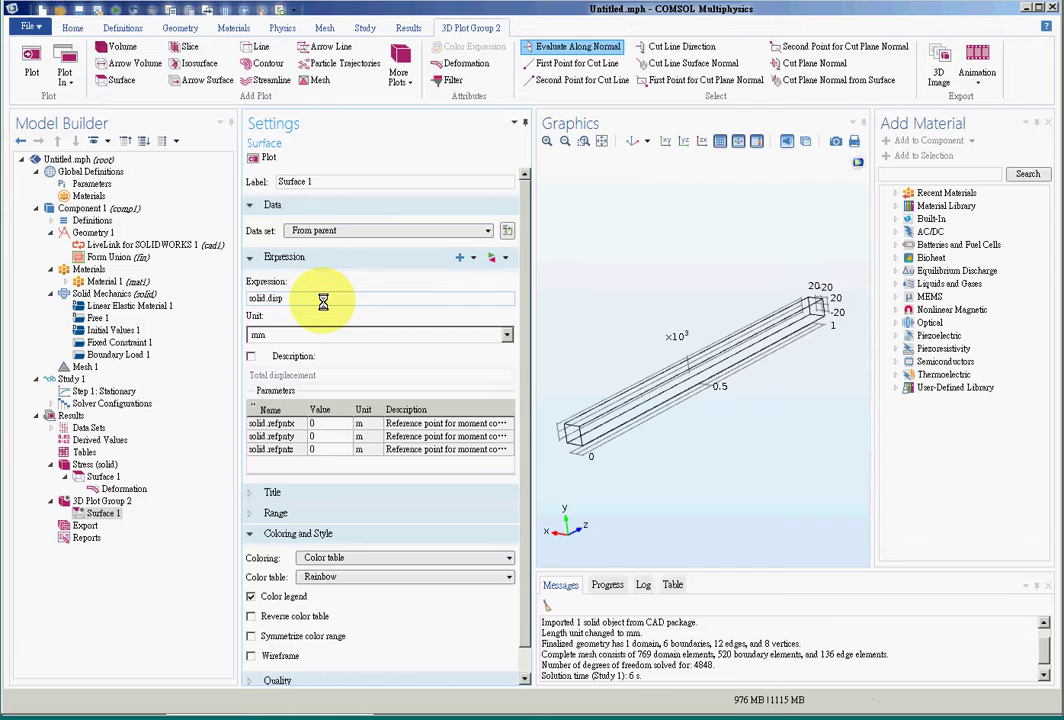
pyautogui.click(254, 158)
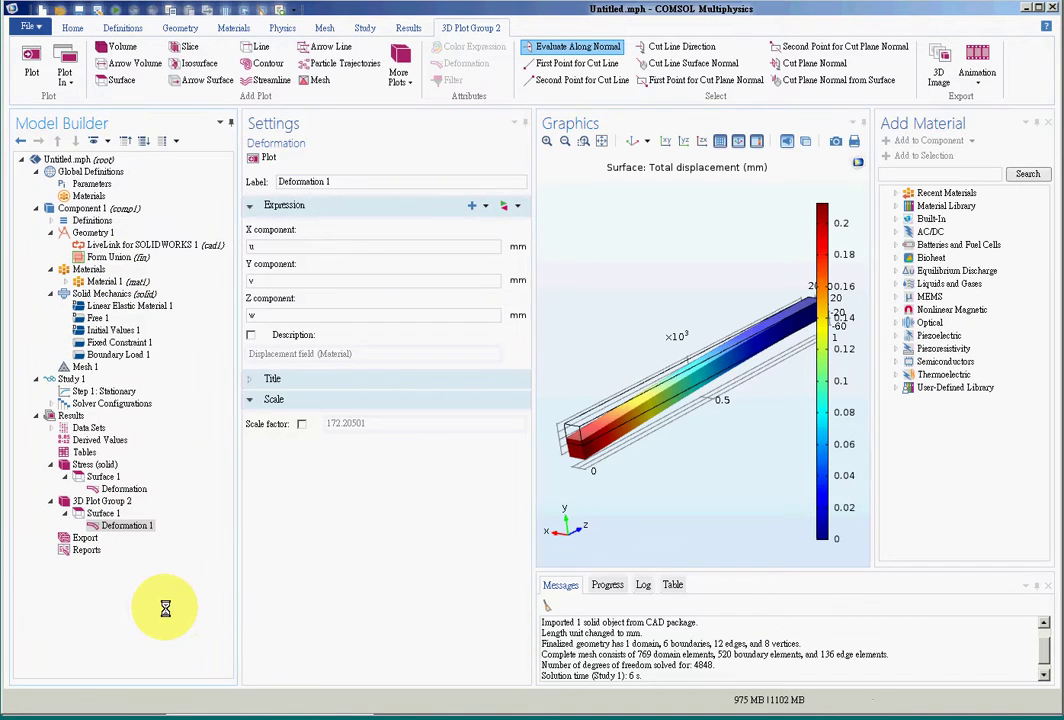
# Add a point evaluation of total displacement, solid.disp, in mm at point 3 on the bar's near end, and evaluate it
pyautogui.click(106, 444)
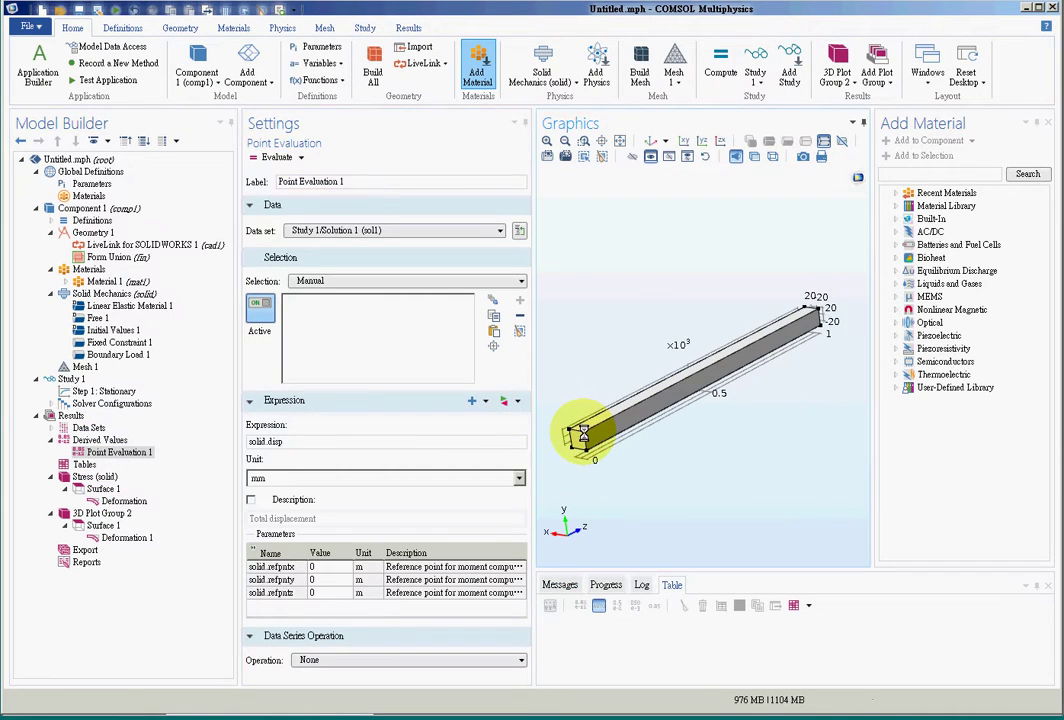
pyautogui.click(582, 432)
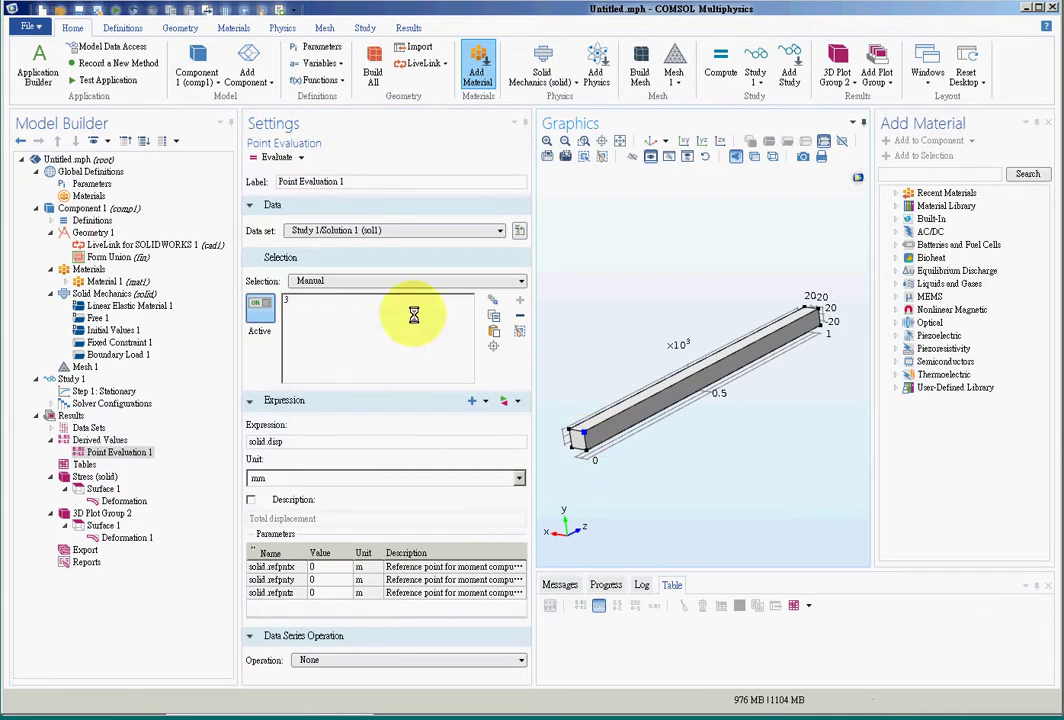
pyautogui.click(256, 160)
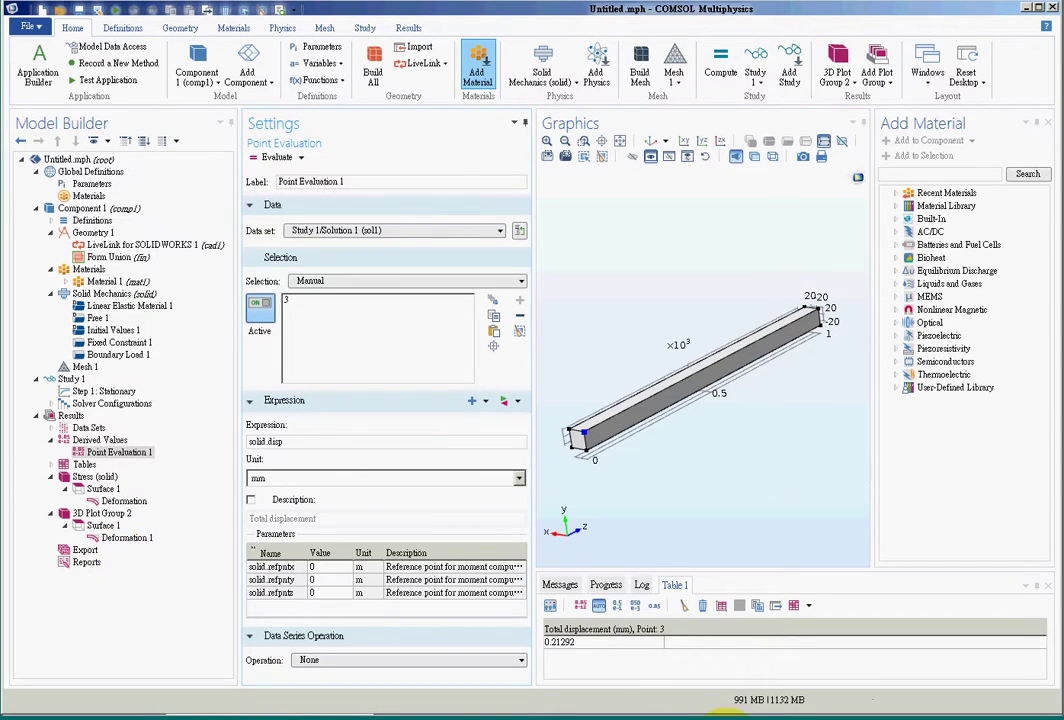
pyautogui.click(582, 643)
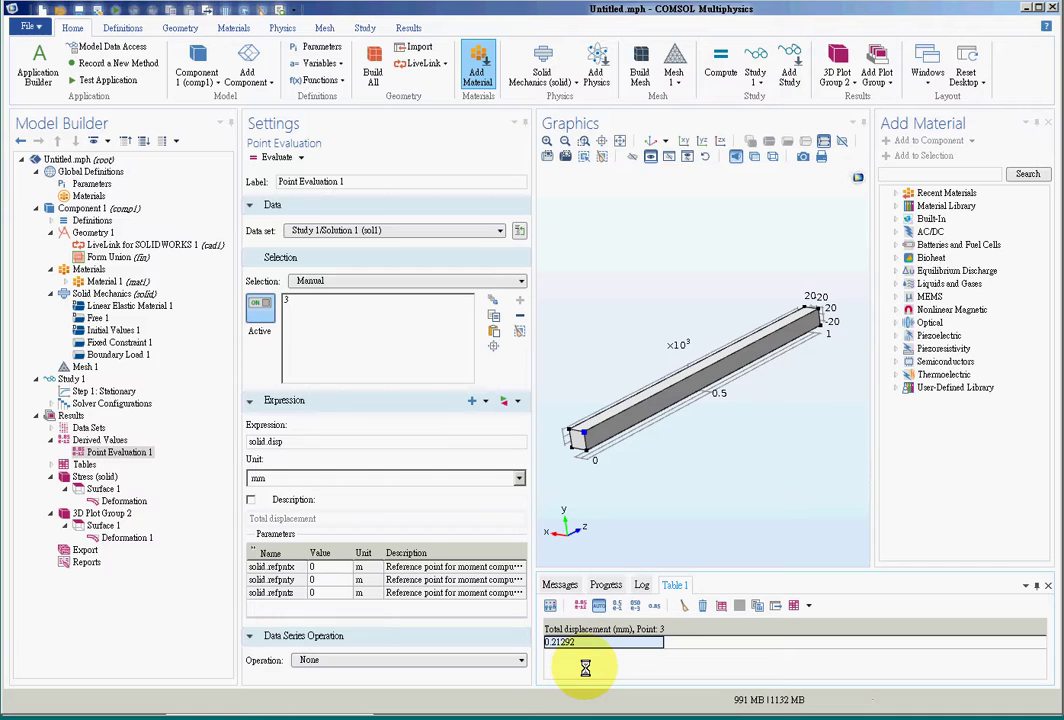
pyautogui.click(112, 641)
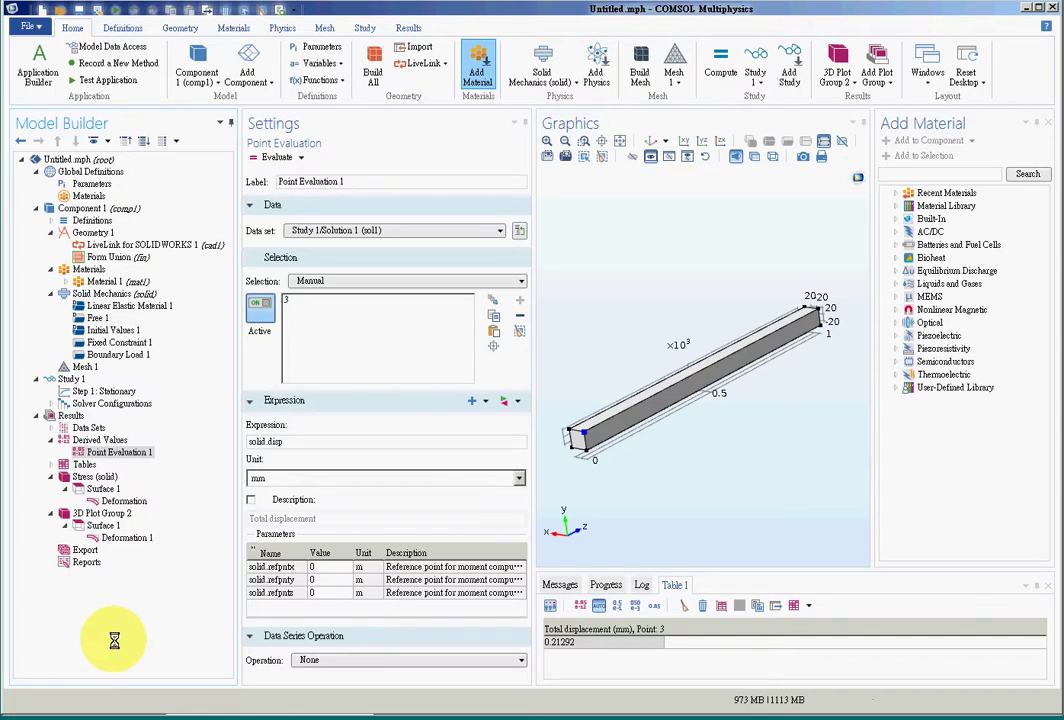
# Save the model on the desktop as a COMSOL Application file named Untitled
pyautogui.click(22, 28)
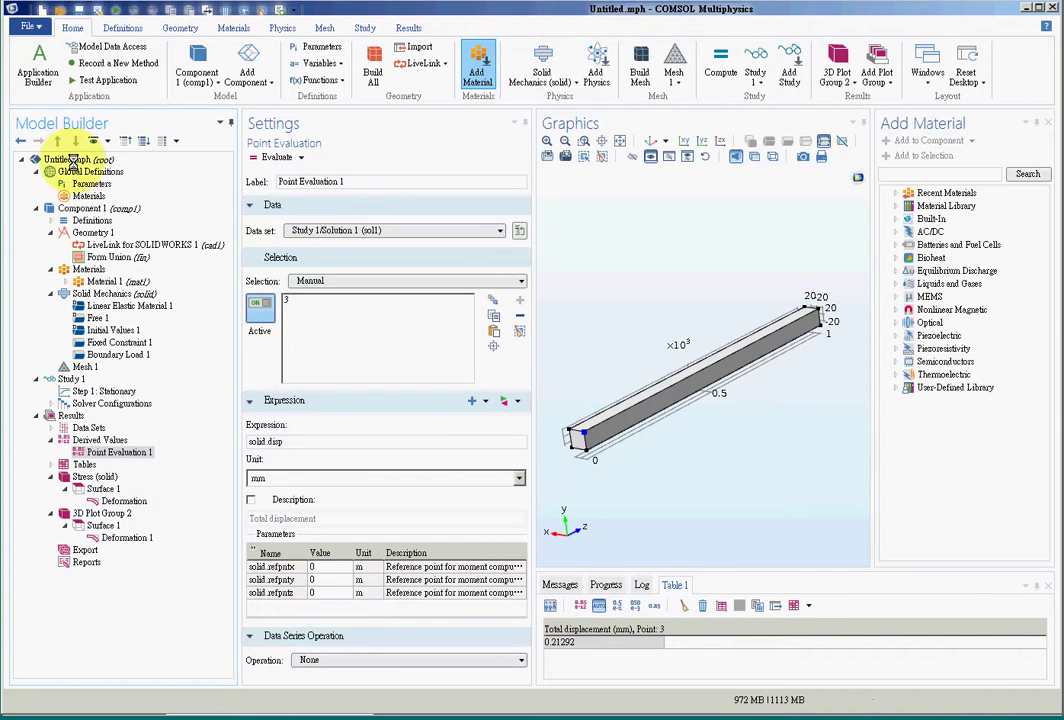
pyautogui.click(44, 142)
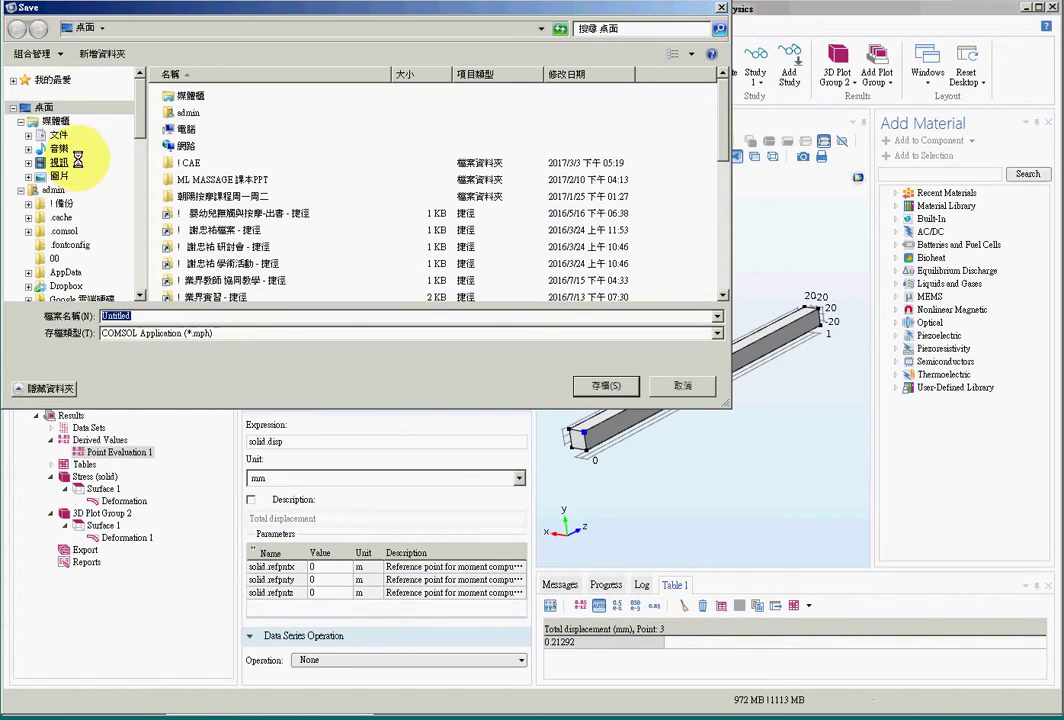
pyautogui.click(605, 386)
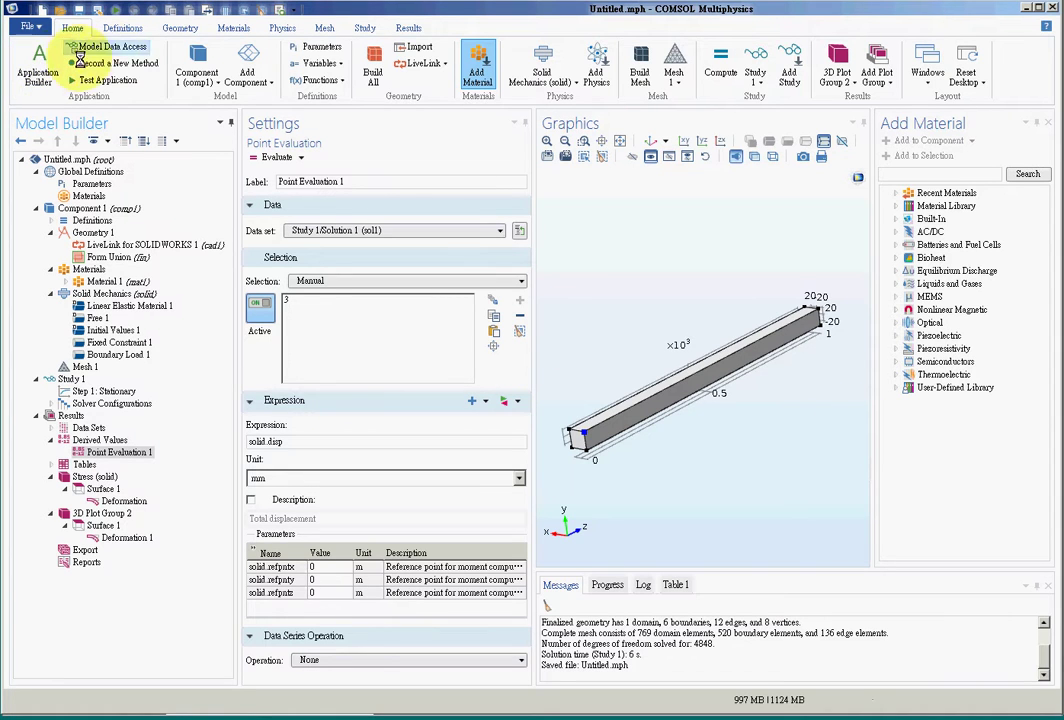
# Switch to the Application Builder, create an empty form, and set its name and title to MAIN
pyautogui.click(34, 72)
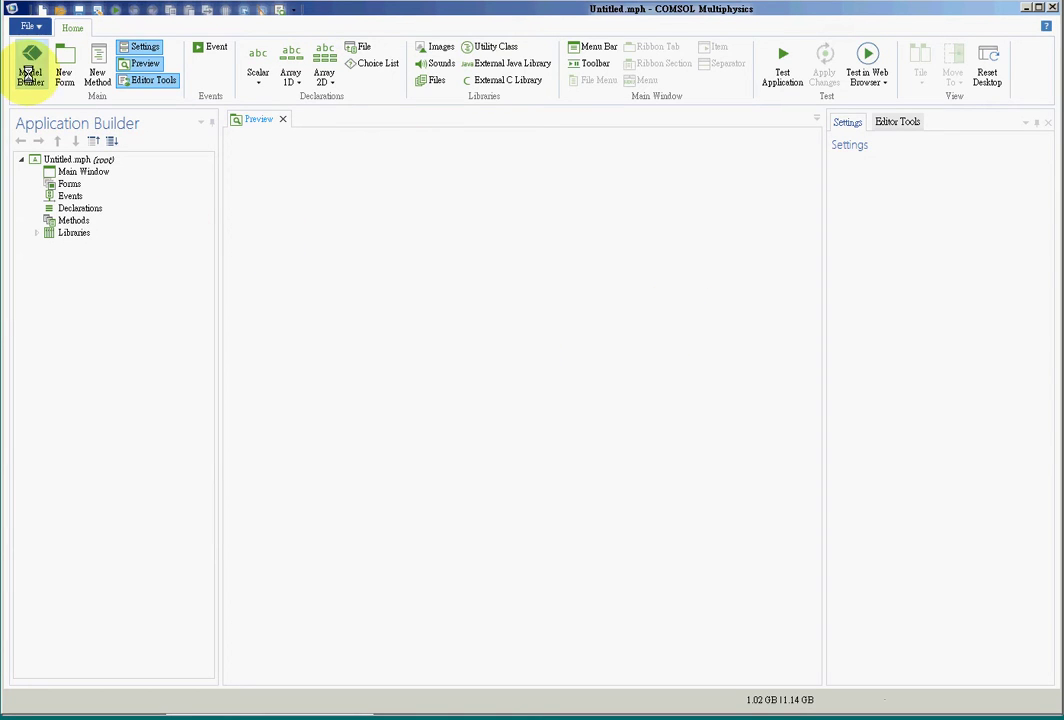
pyautogui.click(31, 66)
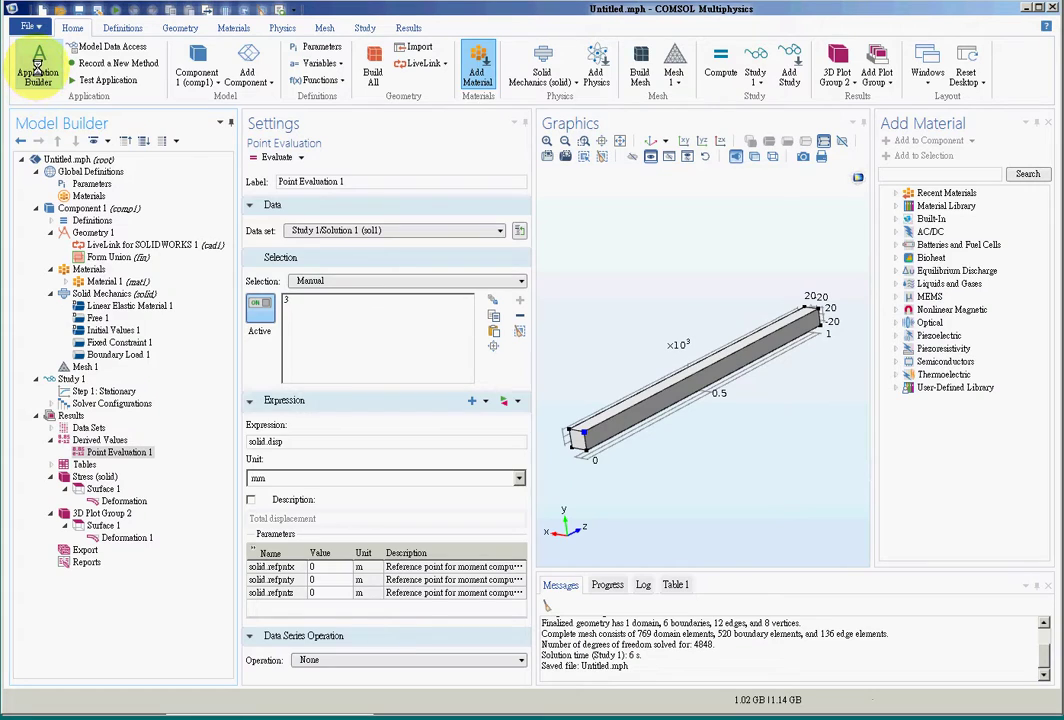
pyautogui.click(37, 68)
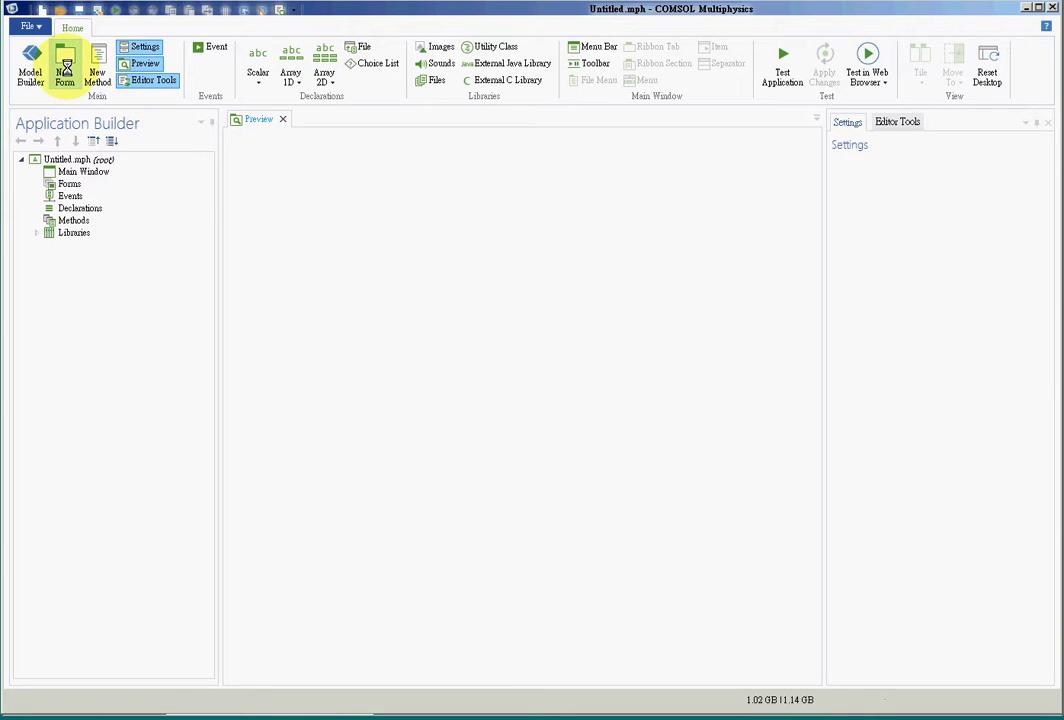
pyautogui.click(65, 68)
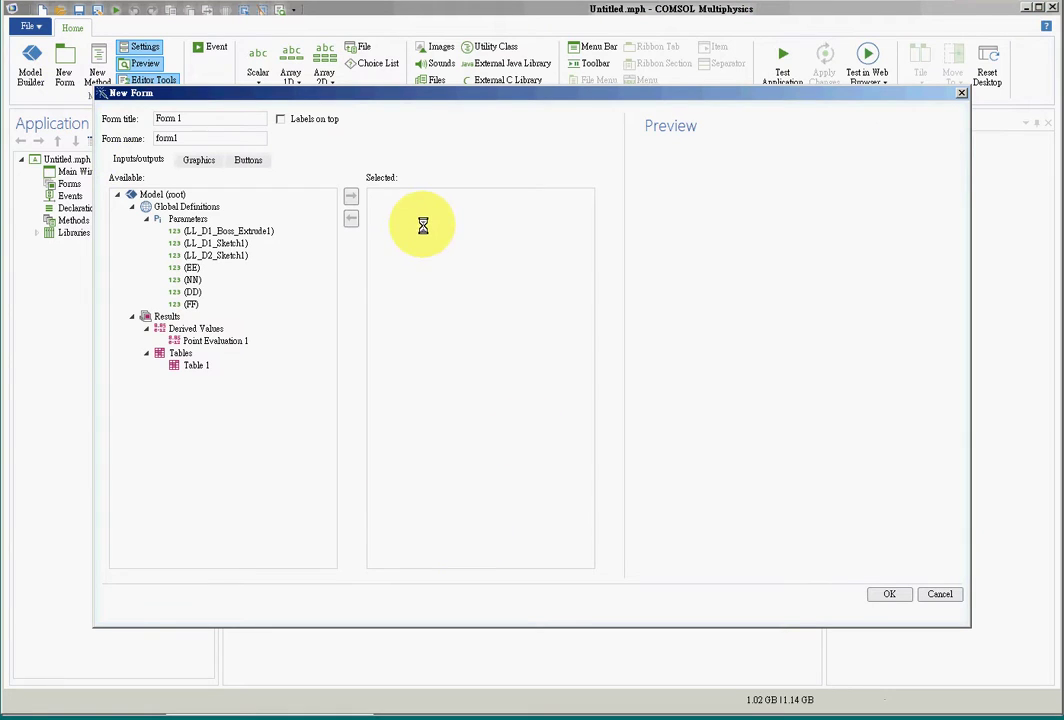
pyautogui.click(889, 594)
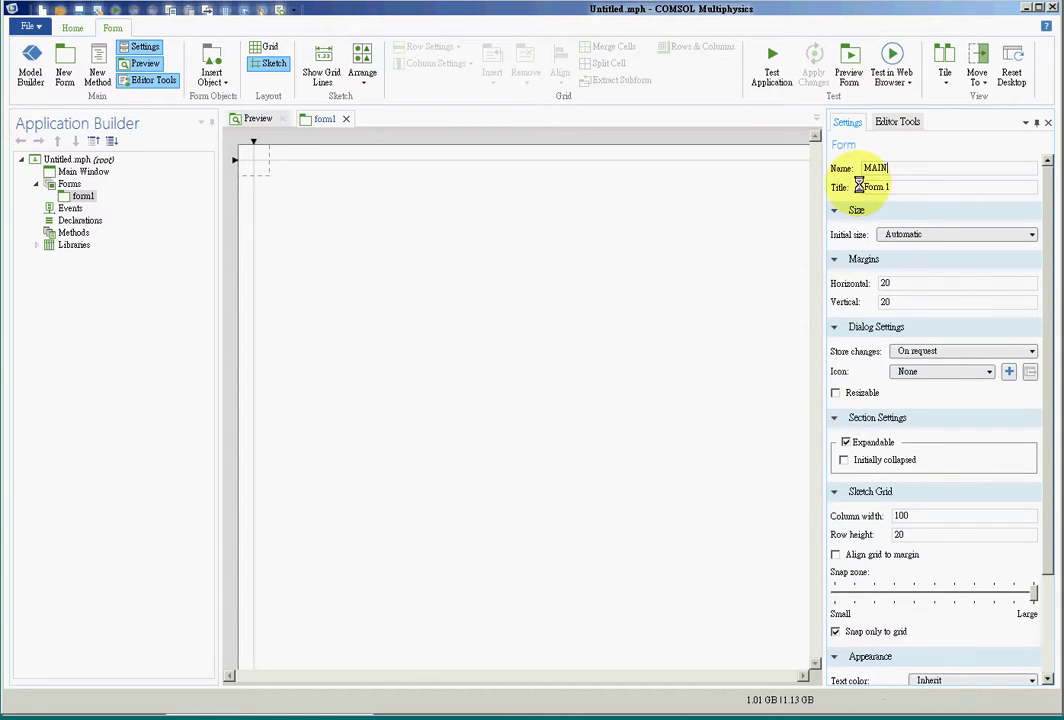
pyautogui.moveTo(905, 167); pyautogui.dragTo(815, 177)
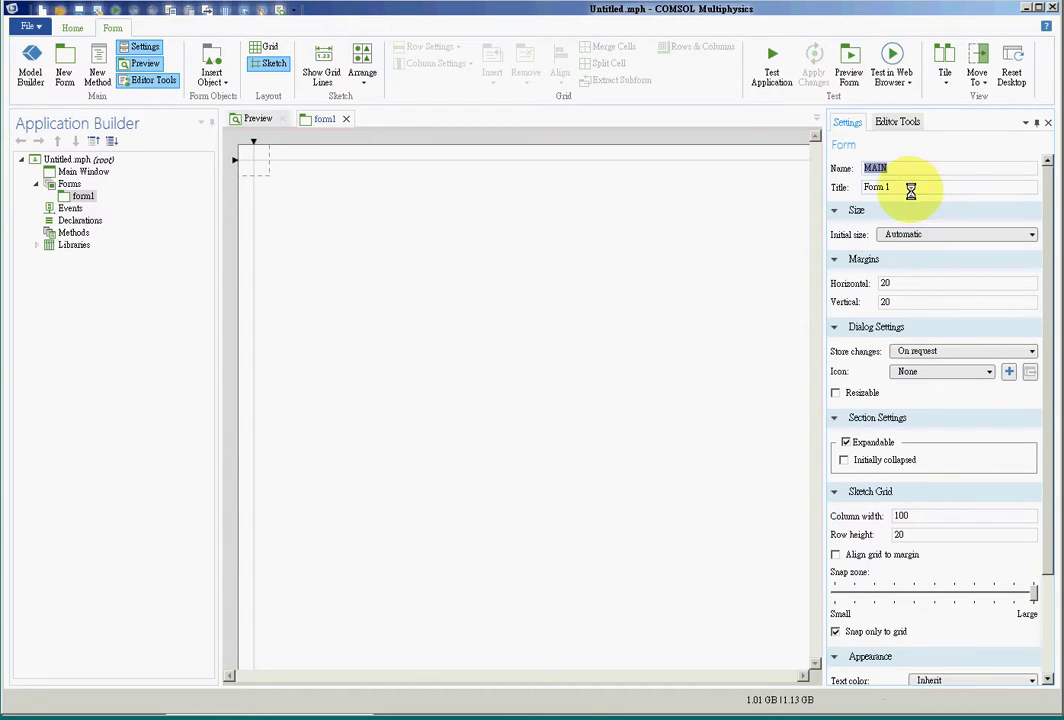
pyautogui.moveTo(910, 188); pyautogui.dragTo(836, 189)
pyautogui.write('MAIN')
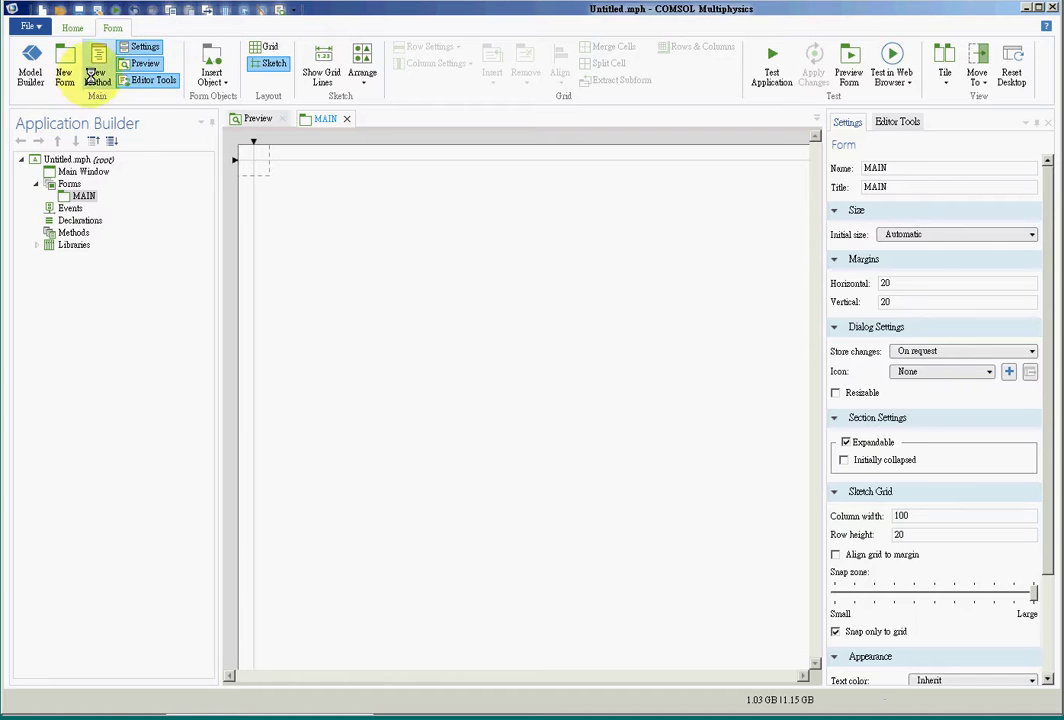
# Create a new form with input fields for the parameters LL_D1_Boss_Extrude1, LL_D1_Sketch1 and LL_D2_Sketch1
pyautogui.click(64, 72)
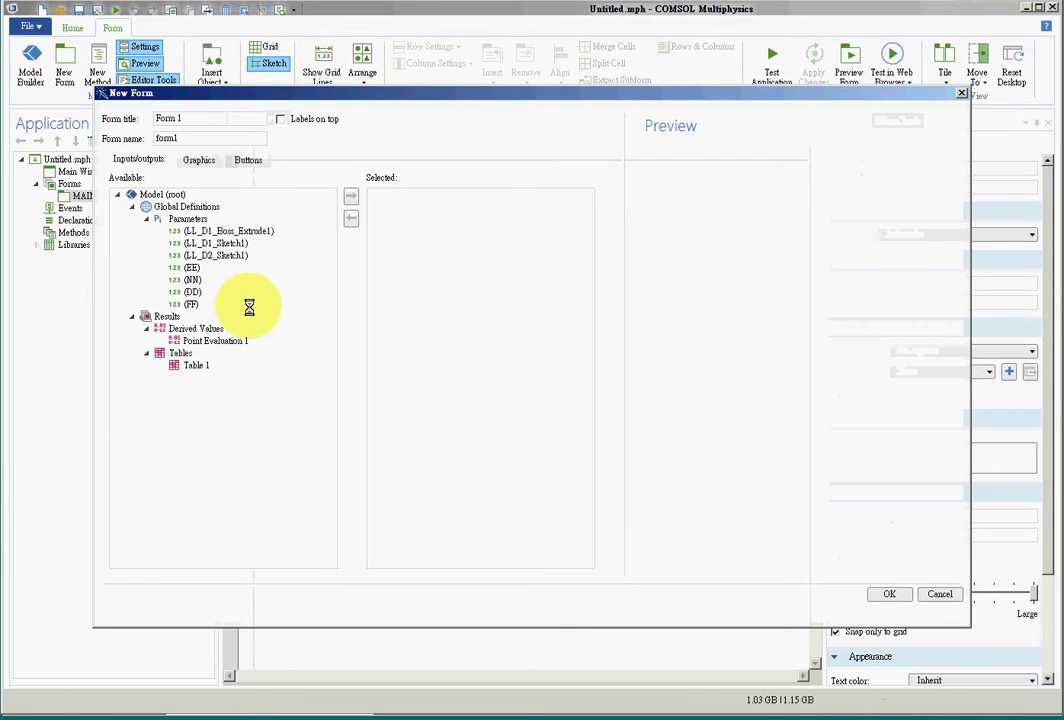
pyautogui.keyDown('ctrl'); pyautogui.click(220, 243); pyautogui.keyUp('ctrl')
pyautogui.keyDown('ctrl'); pyautogui.click(223, 255); pyautogui.keyUp('ctrl')
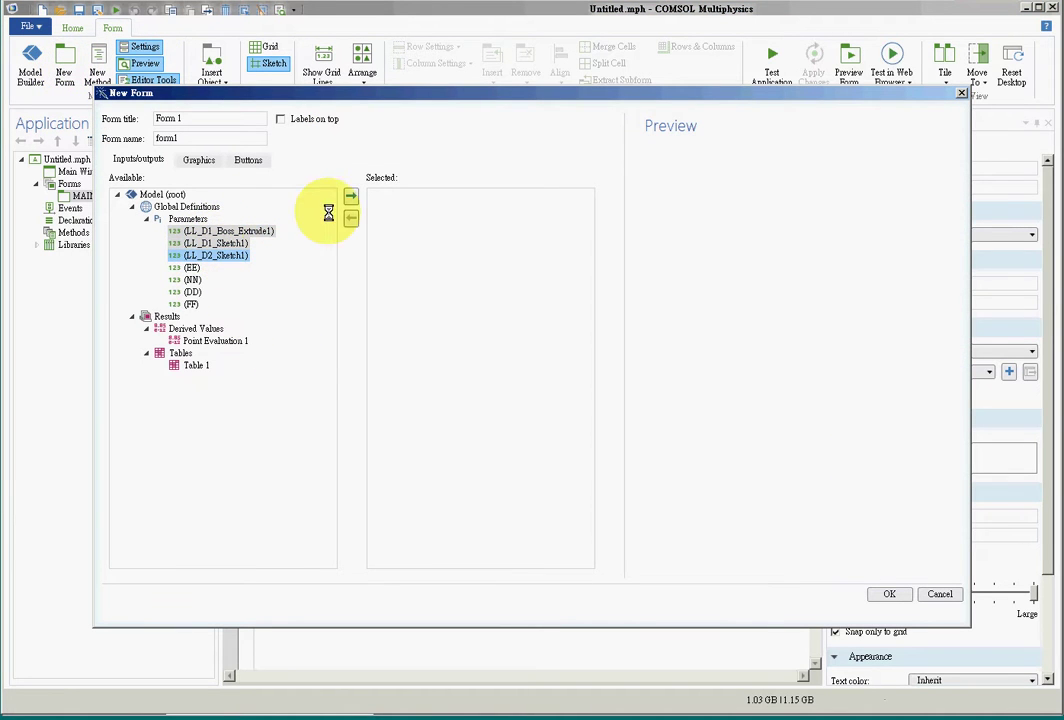
pyautogui.click(351, 197)
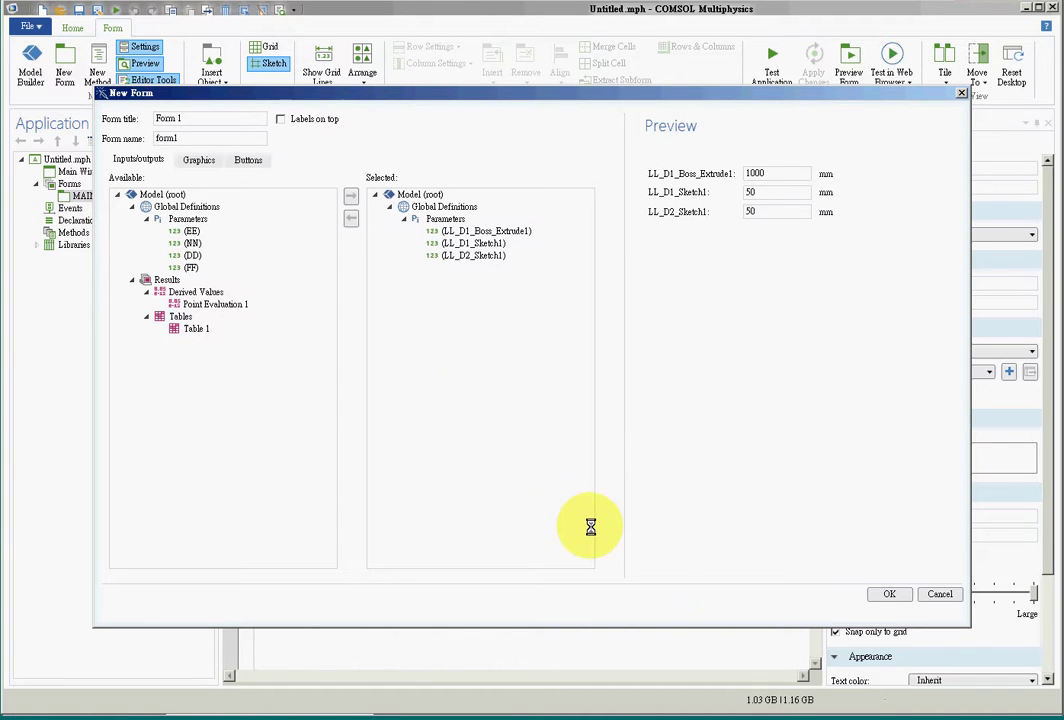
pyautogui.click(889, 594)
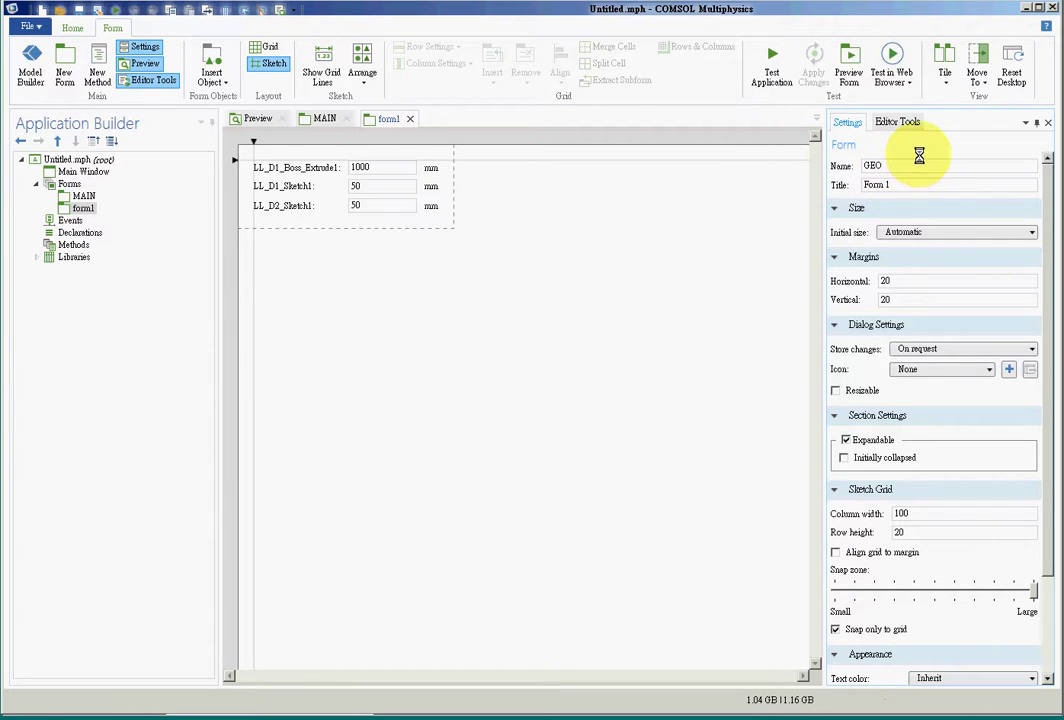
# Set the name and title of the geometry parameter form to GEO
pyautogui.doubleClick(875, 165)
pyautogui.hotkey('ctrl', 'c')
pyautogui.tripleClick(875, 185)
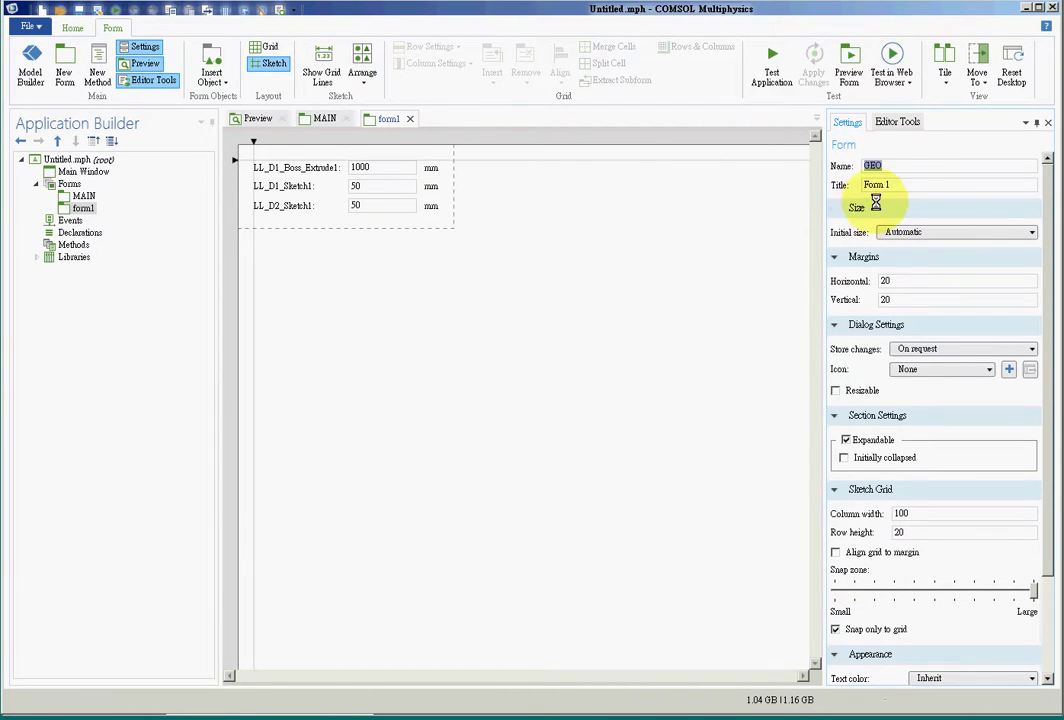
pyautogui.hotkey('ctrl', 'v')
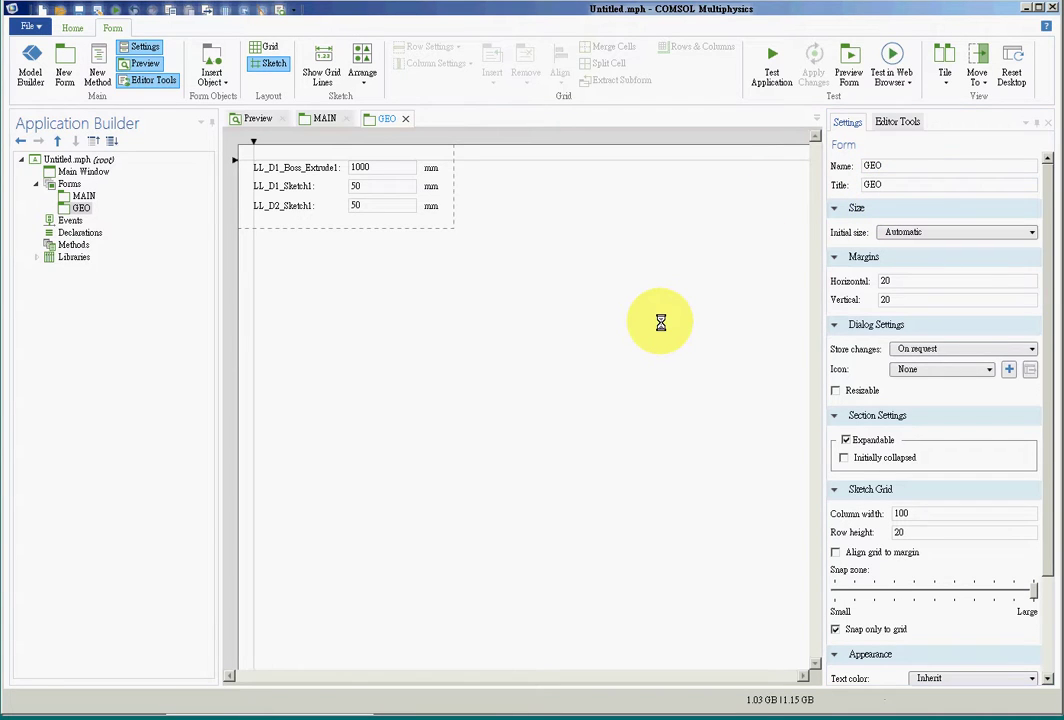
# Create a form with input fields for the parameters EE, NN and DD, and set its name and title to MTL
pyautogui.click(65, 60)
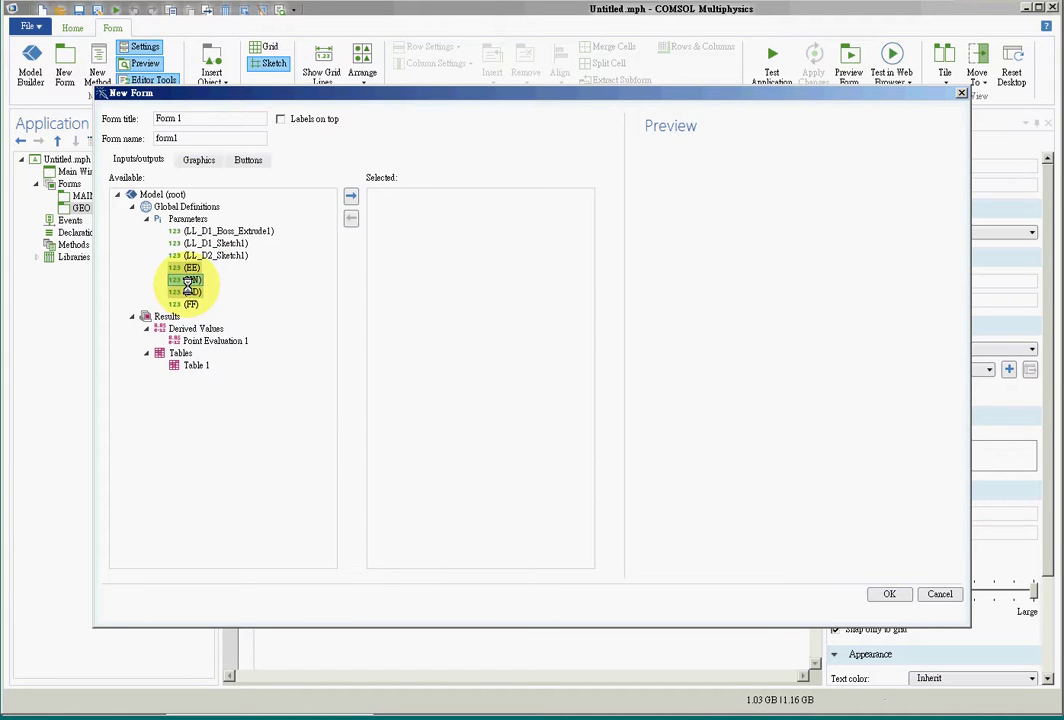
pyautogui.click(350, 195)
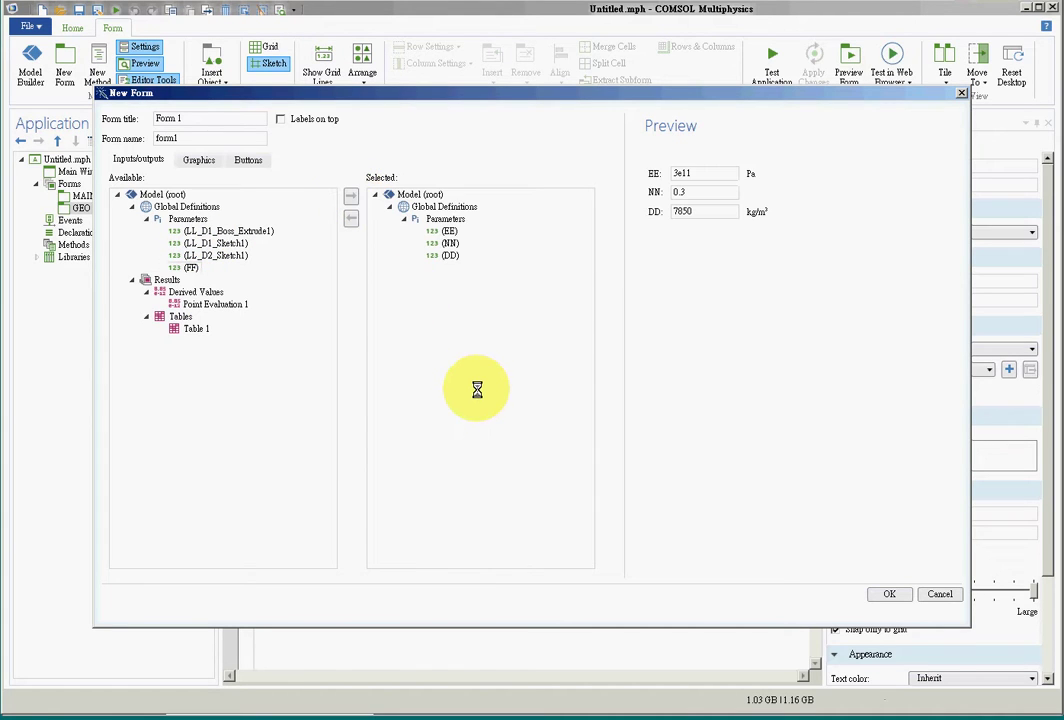
pyautogui.click(888, 594)
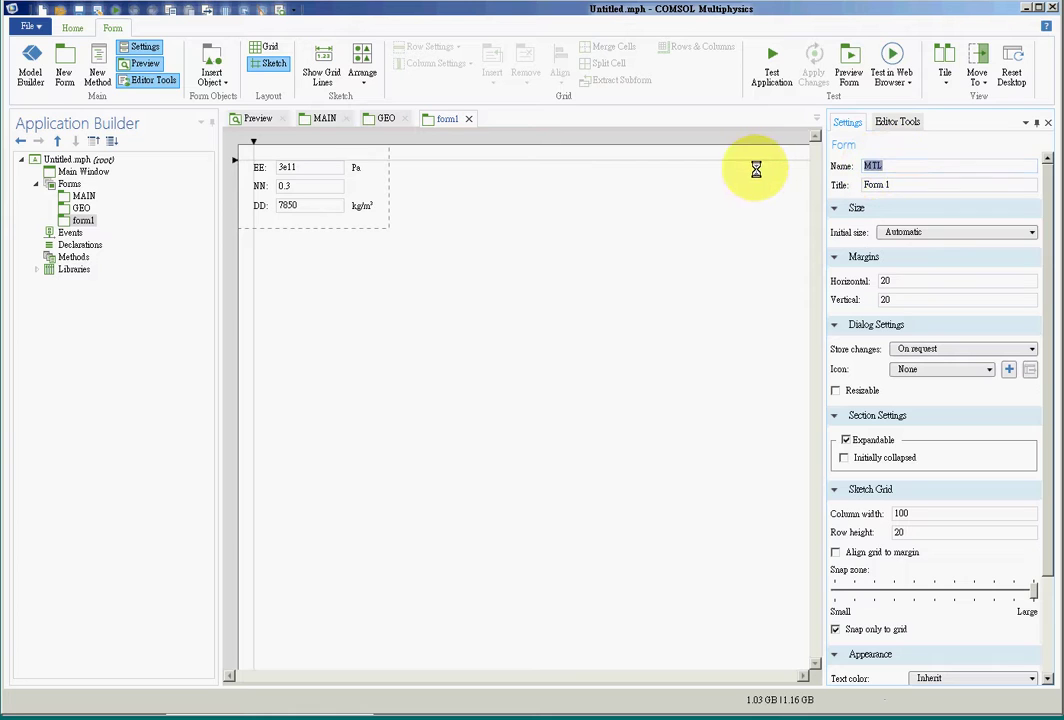
pyautogui.press('Tab')
pyautogui.write('MTL')
pyautogui.click(570, 419)
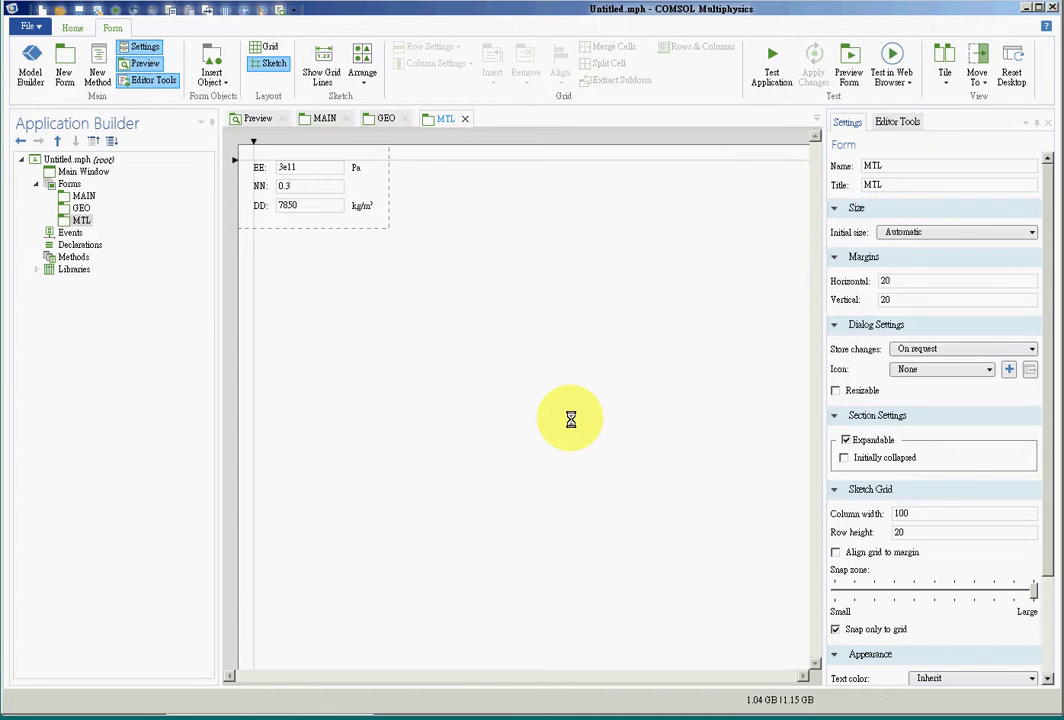
# Create a form with an input field for the force parameter FF, and set its name and title to LOAD
pyautogui.click(63, 70)
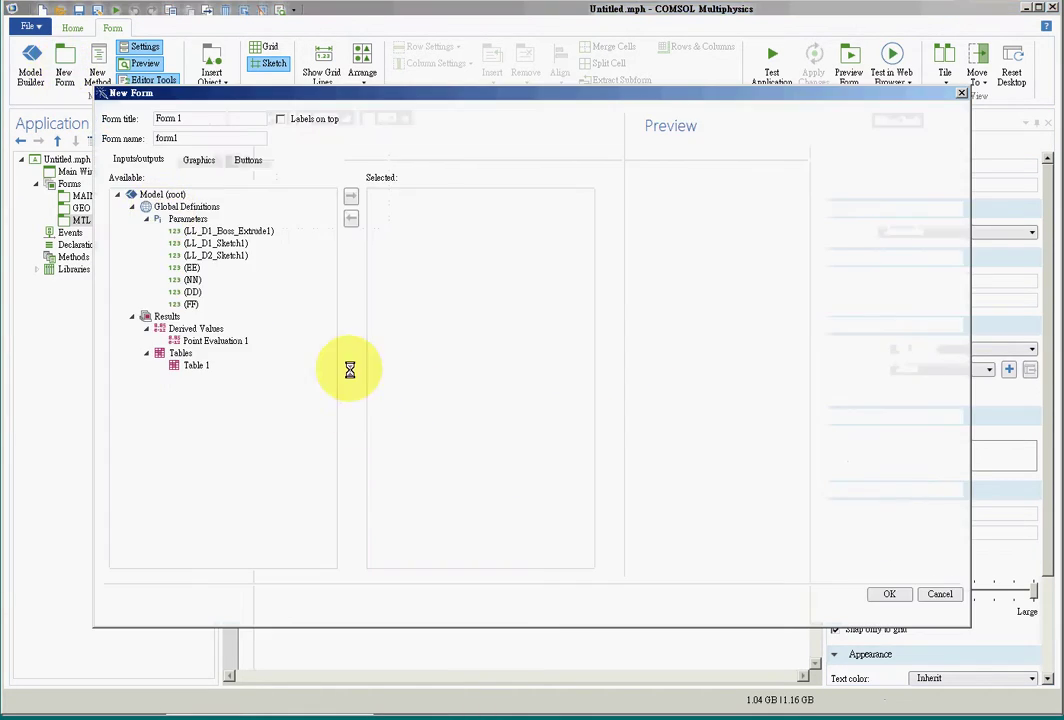
pyautogui.click(184, 304)
pyautogui.click(349, 196)
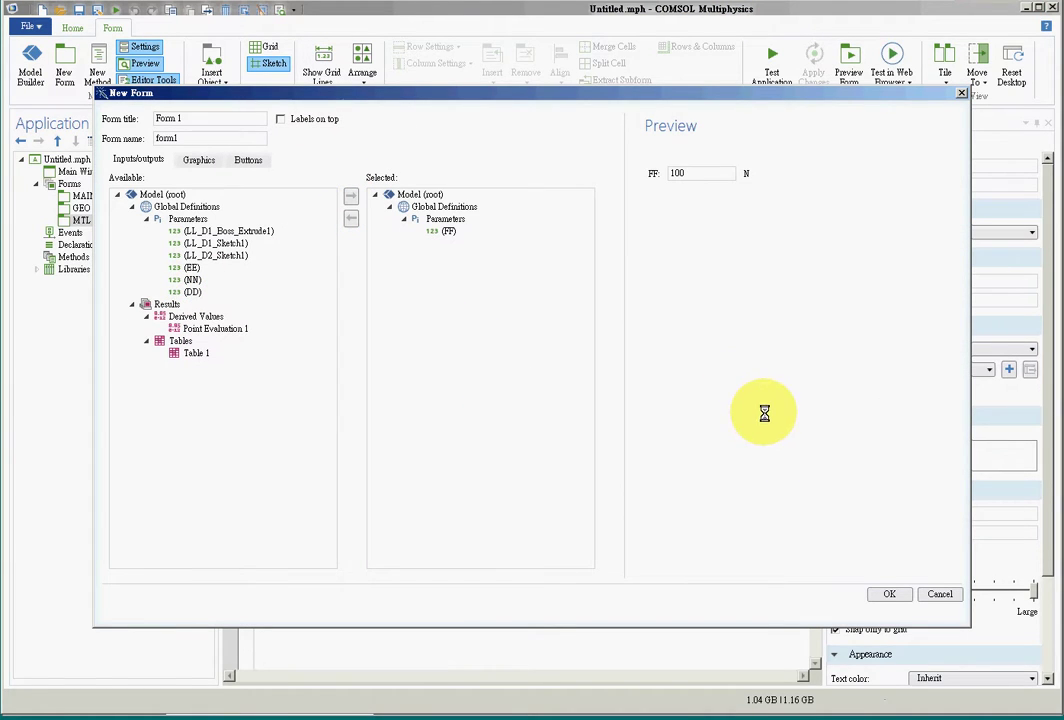
pyautogui.click(887, 594)
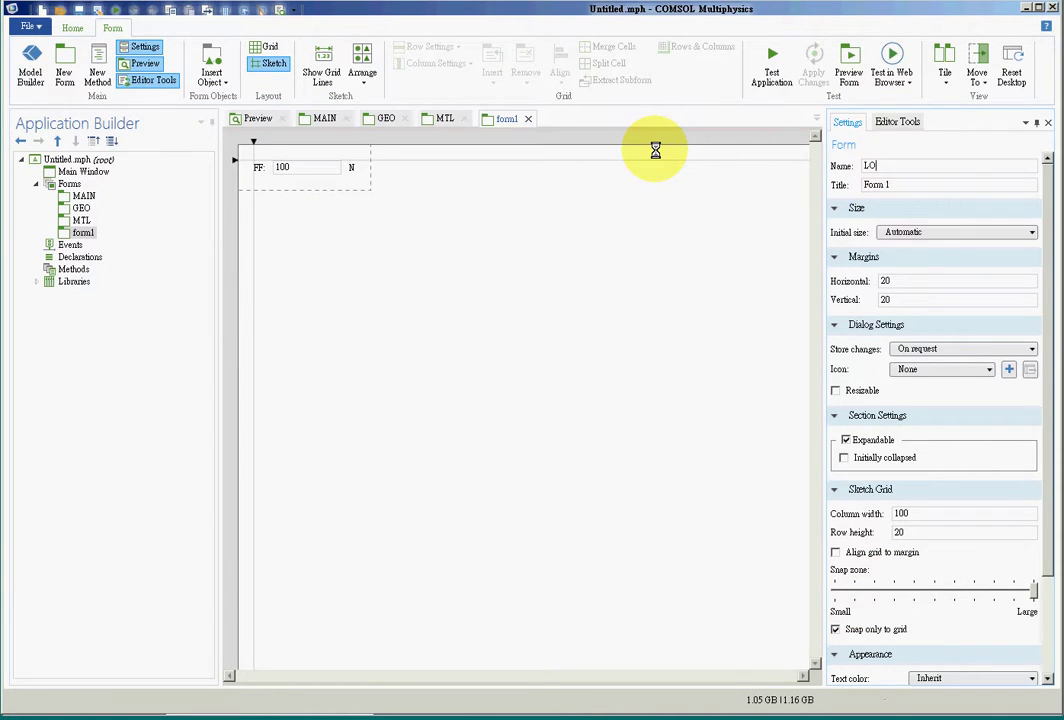
pyautogui.write('LOAD')
pyautogui.press('Return')
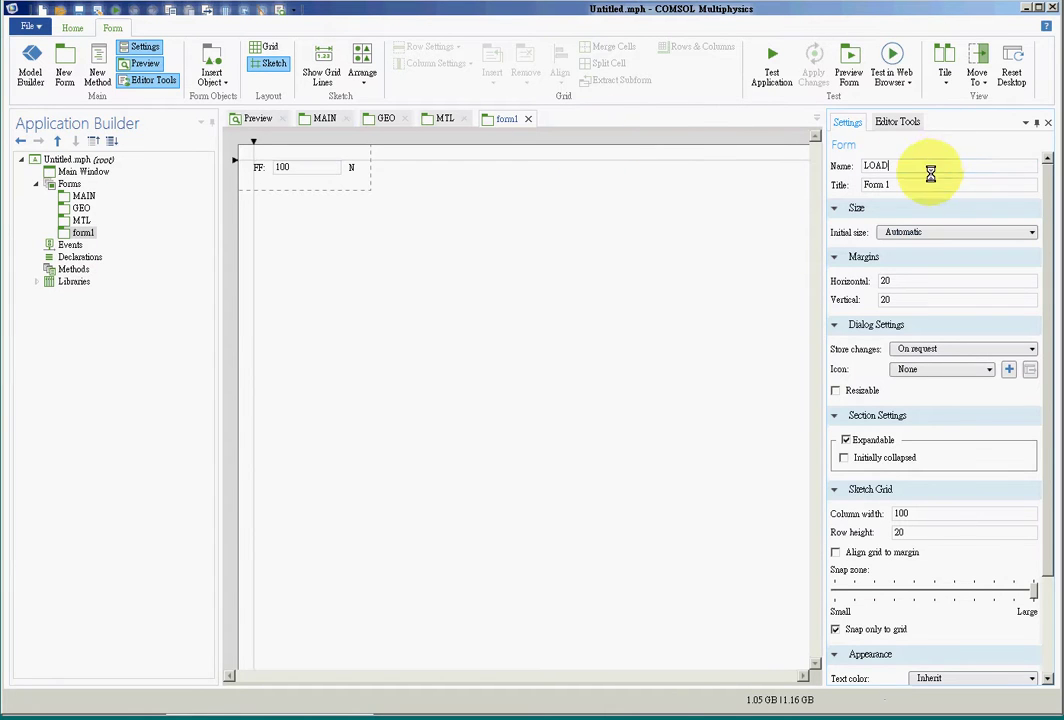
pyautogui.tripleClick(900, 185)
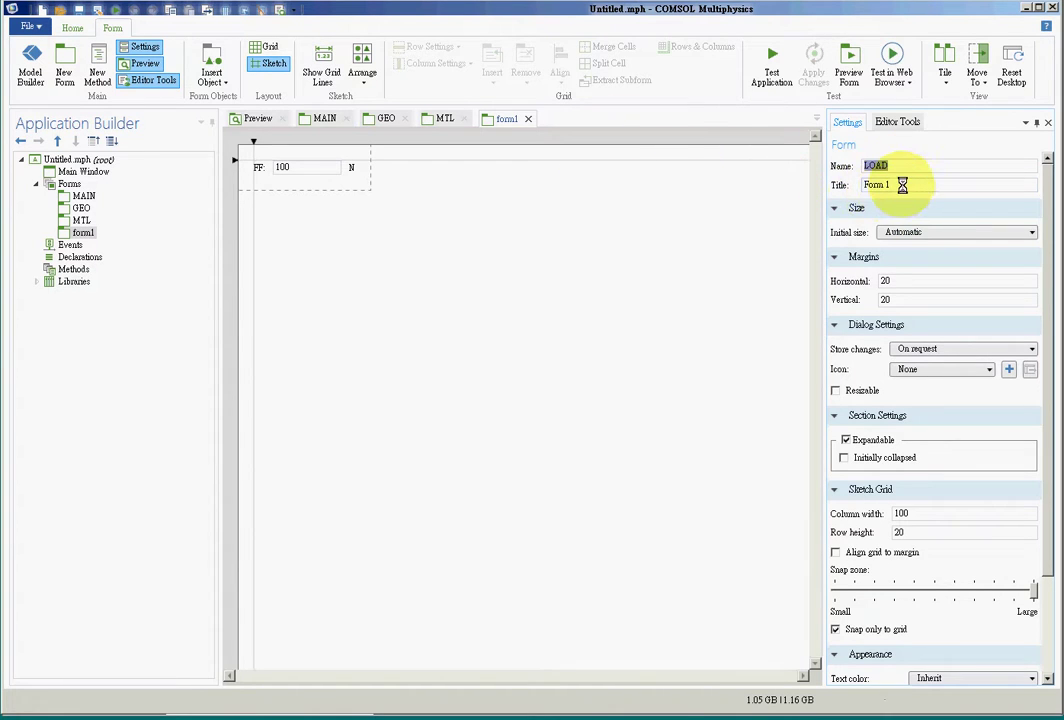
pyautogui.write('LOAD')
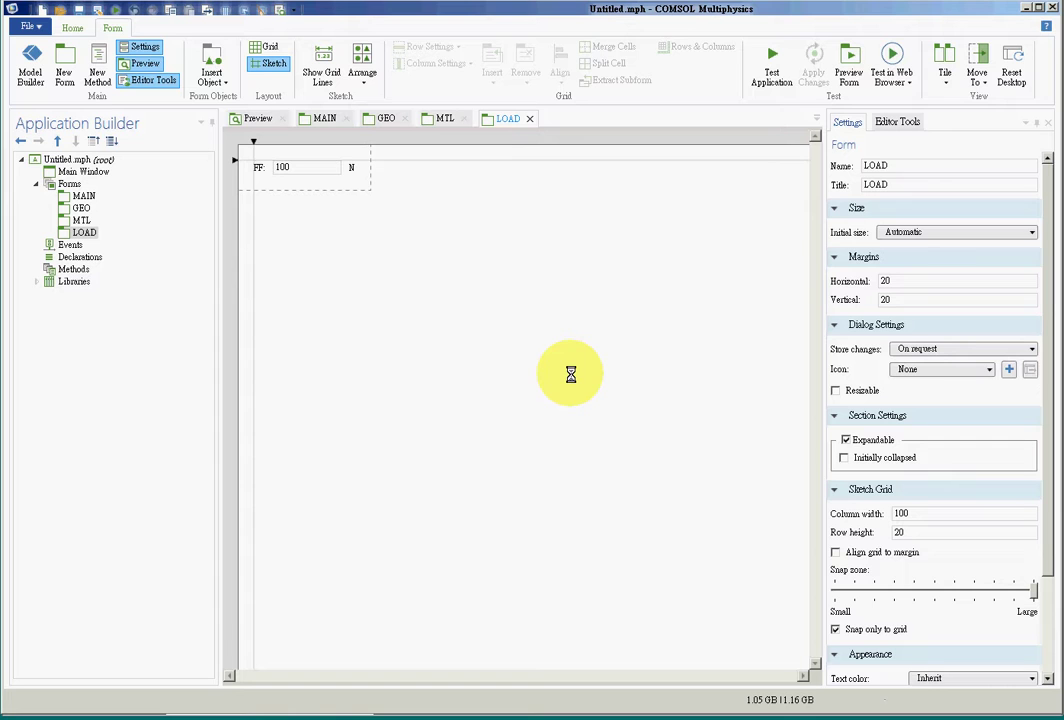
# Start a new form with buttons for Plot Geometry 1, Plot Mesh 1 and Compute Study 1
pyautogui.click(63, 72)
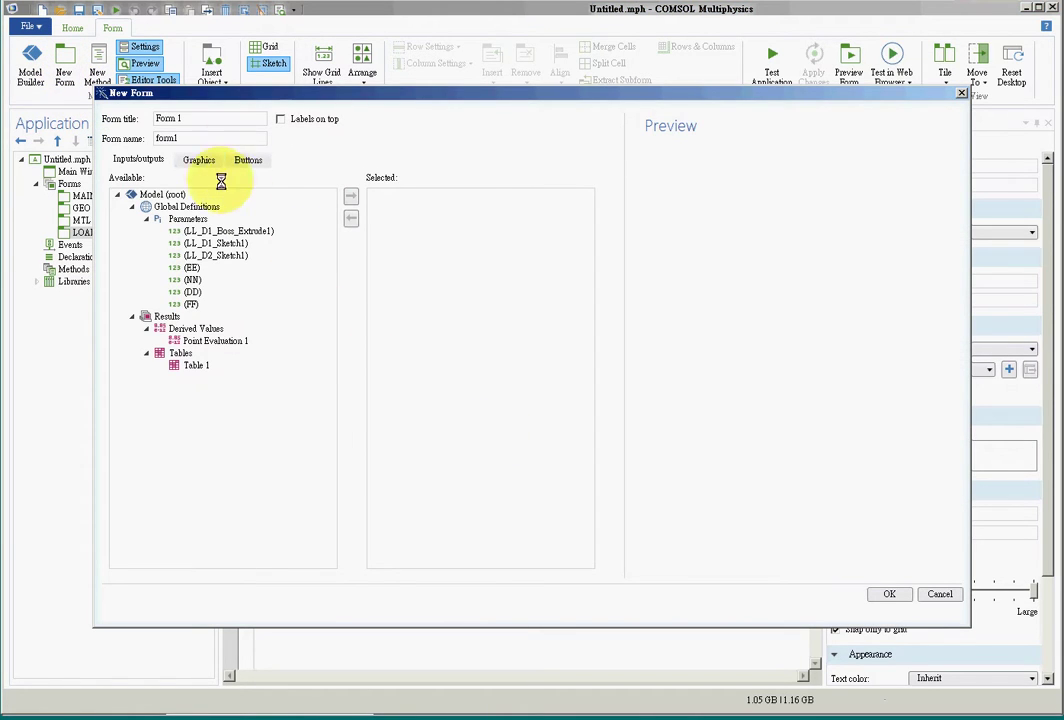
pyautogui.click(245, 161)
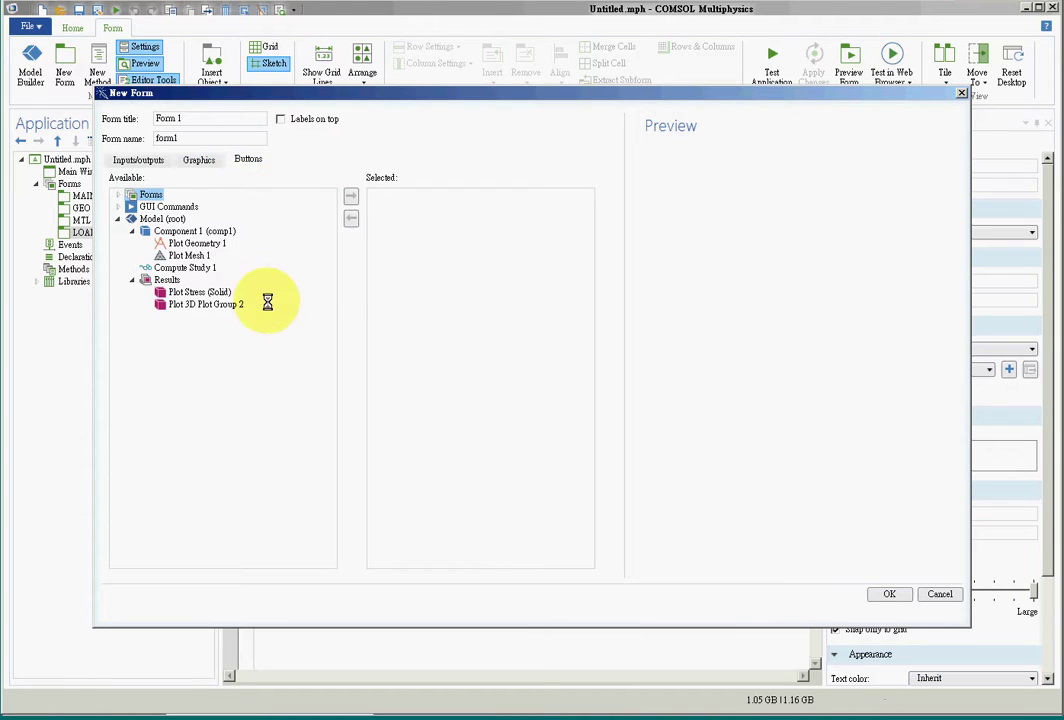
pyautogui.click(200, 243)
pyautogui.click(350, 196)
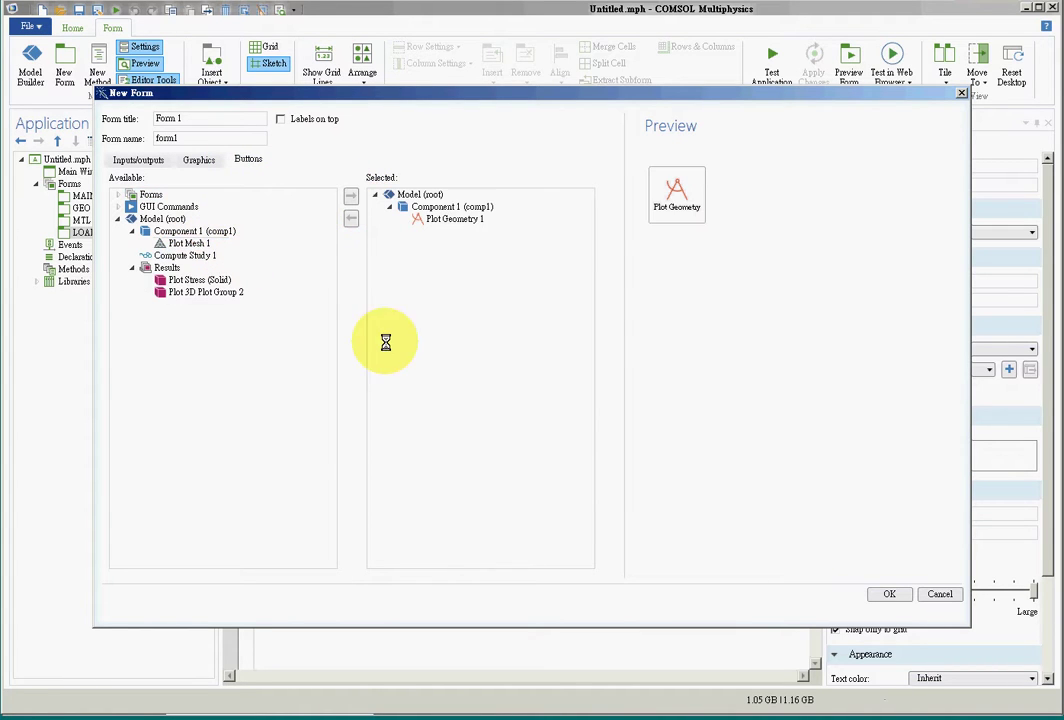
pyautogui.click(350, 196)
pyautogui.click(201, 230)
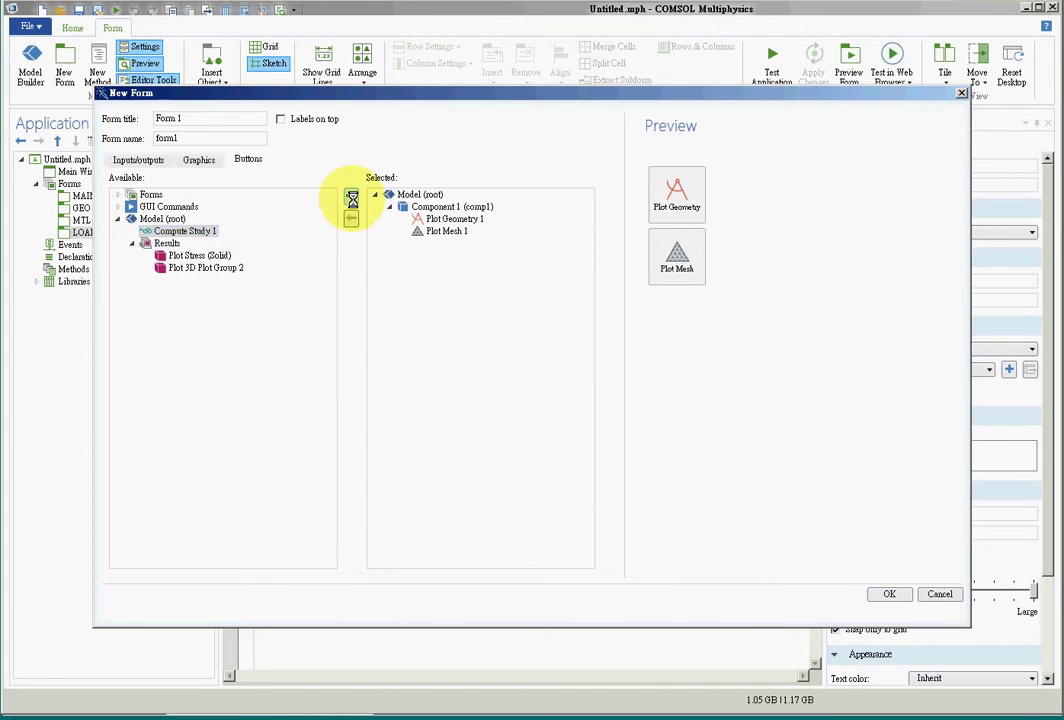
pyautogui.click(351, 197)
# Add graphics for Geometry 1 and Mesh 1 to the new form and create it
pyautogui.click(199, 159)
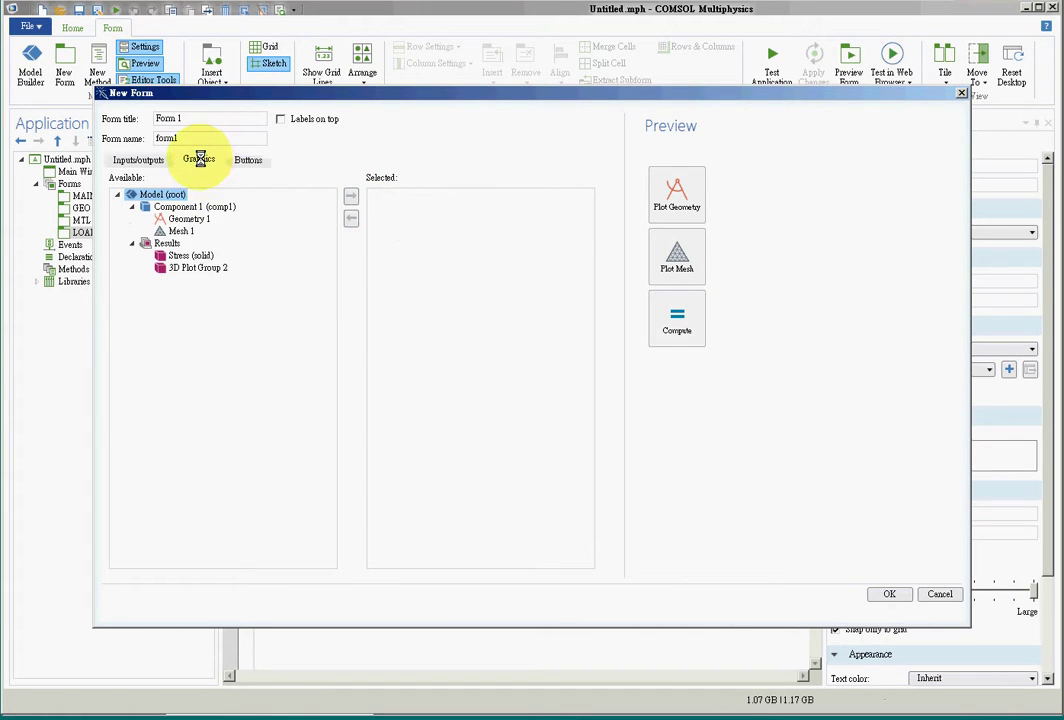
pyautogui.moveTo(195, 220); pyautogui.dragTo(368, 200)
pyautogui.click(174, 220)
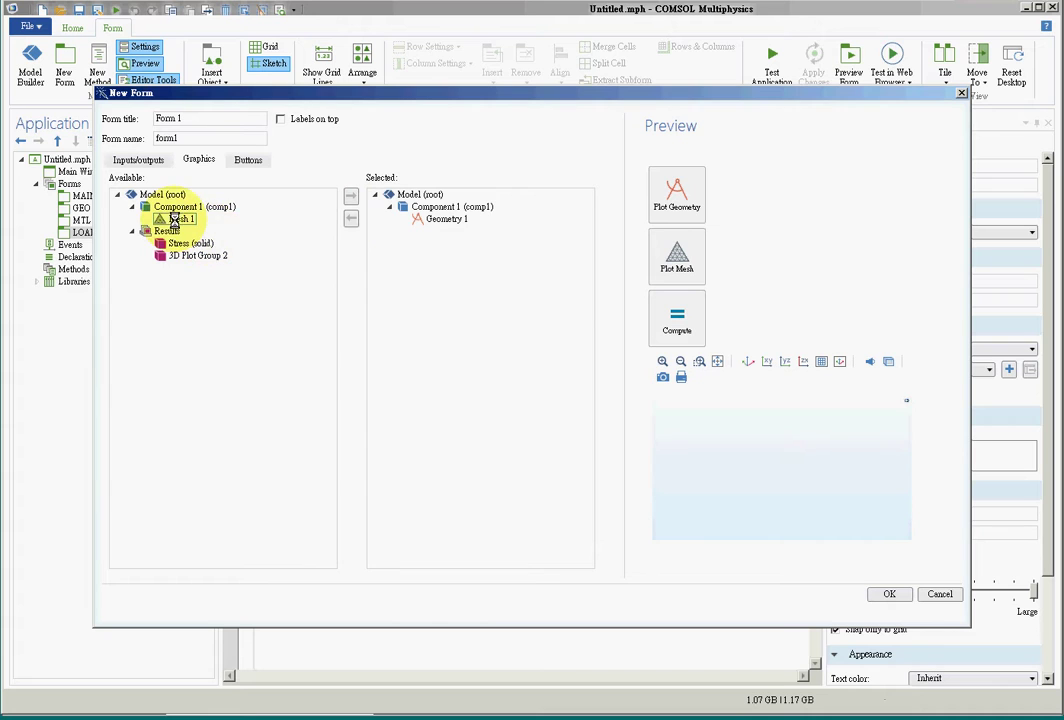
pyautogui.click(351, 196)
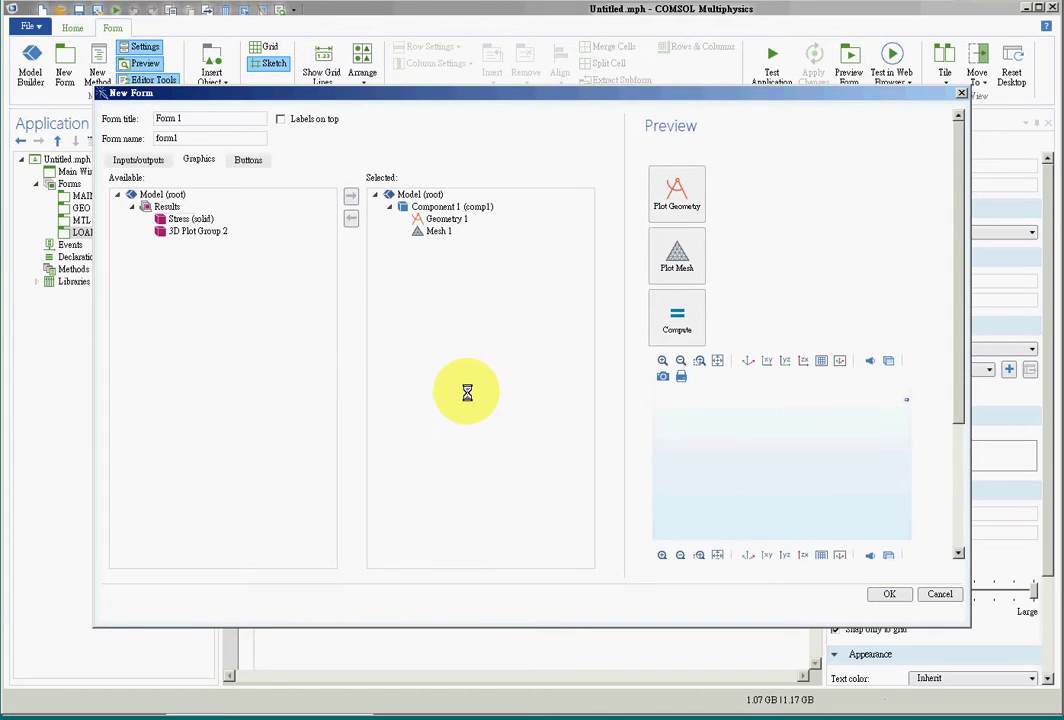
pyautogui.click(889, 594)
# Set the name and title of the geometry, mesh and compute form to PRE
pyautogui.doubleClick(889, 165)
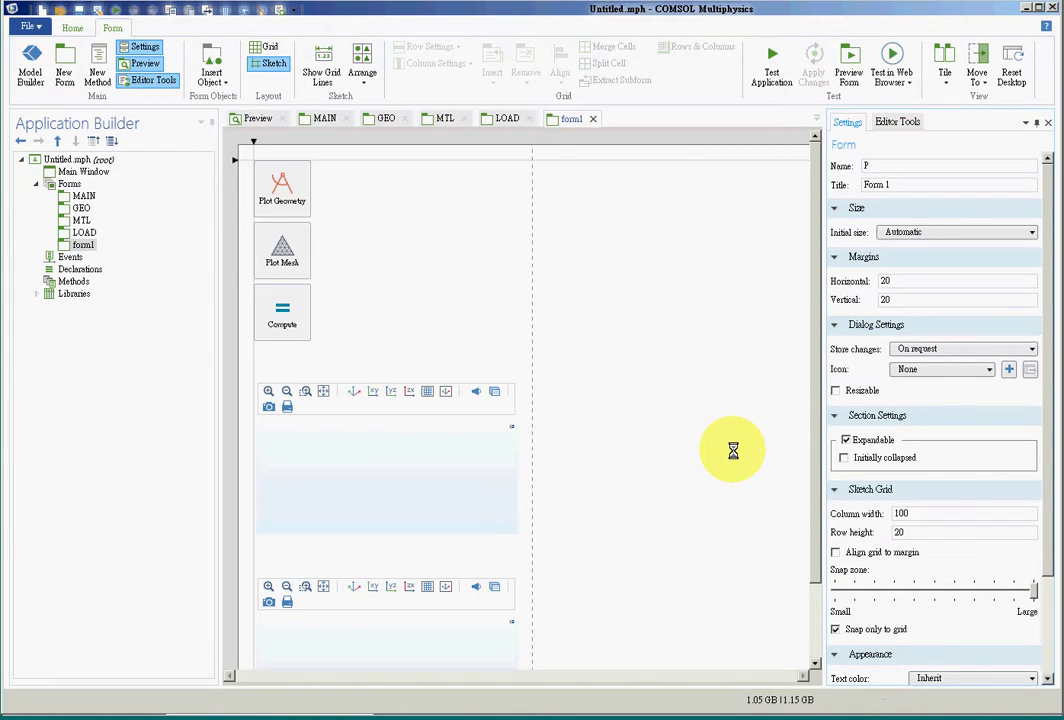
pyautogui.doubleClick(876, 165)
pyautogui.hotkey('ctrl', 'c')
pyautogui.tripleClick(894, 185)
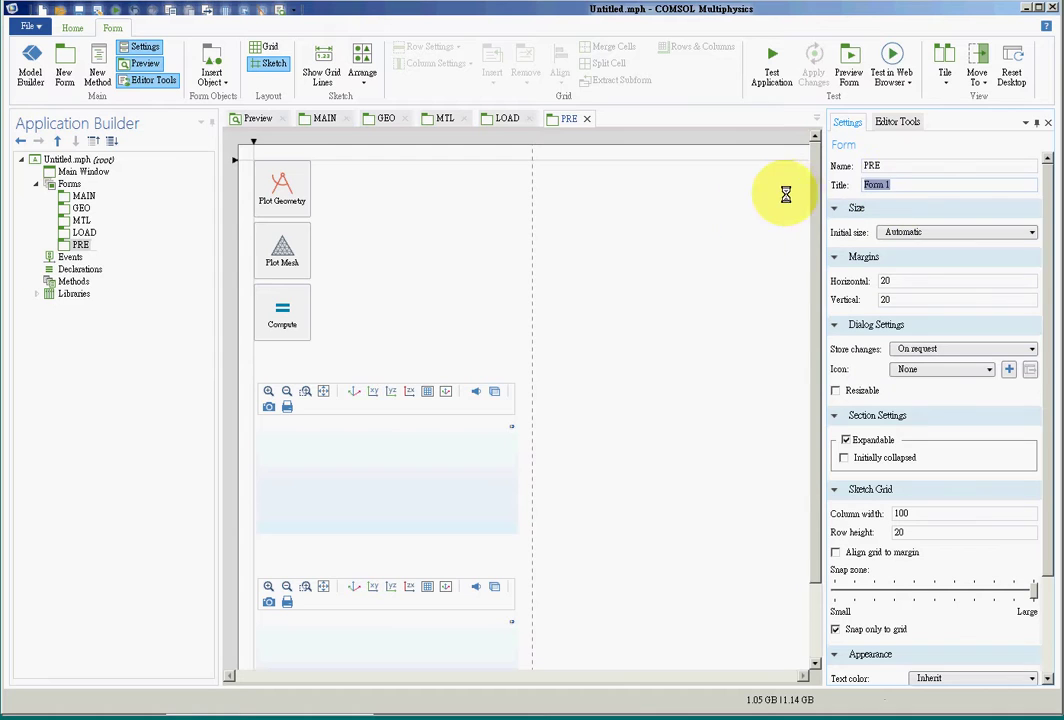
pyautogui.hotkey('ctrl', 'v')
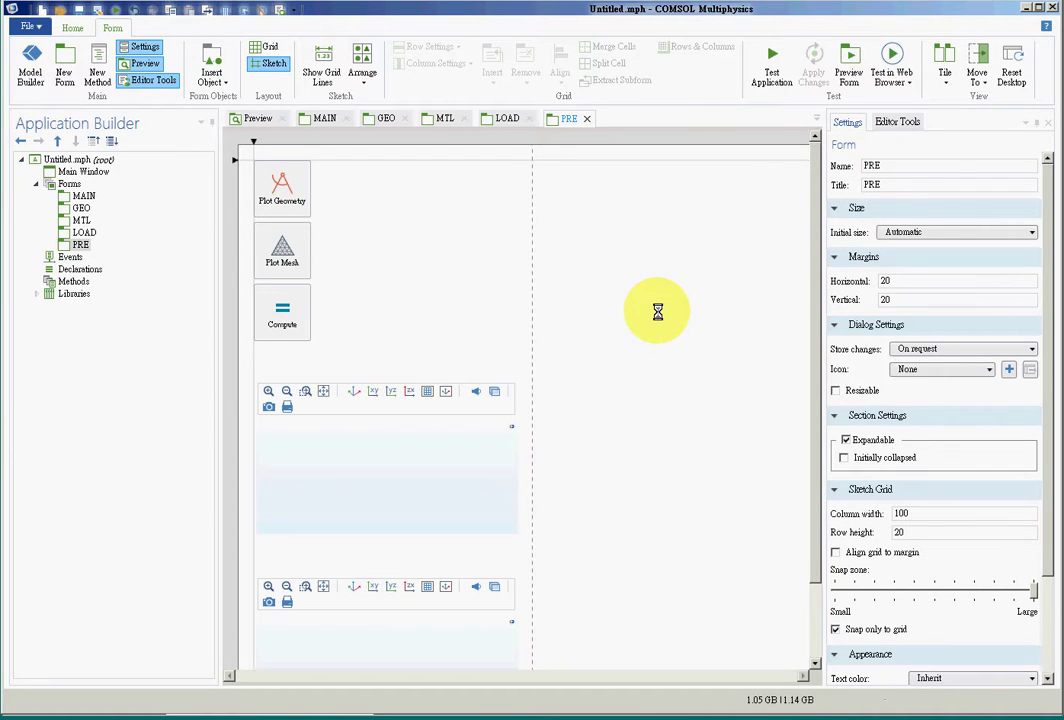
# Arrange the Plot Geometry, Plot Mesh and Compute buttons in one row and stack the two graphics areas directly beneath them
pyautogui.moveTo(302, 261); pyautogui.dragTo(359, 203)
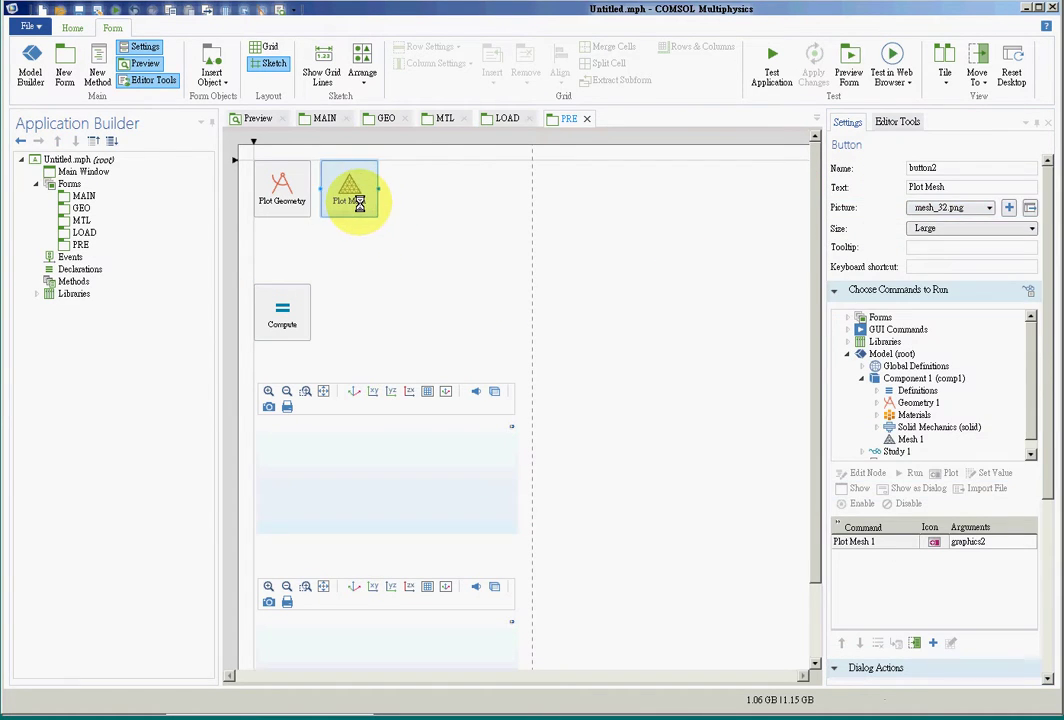
pyautogui.moveTo(300, 295); pyautogui.dragTo(485, 181)
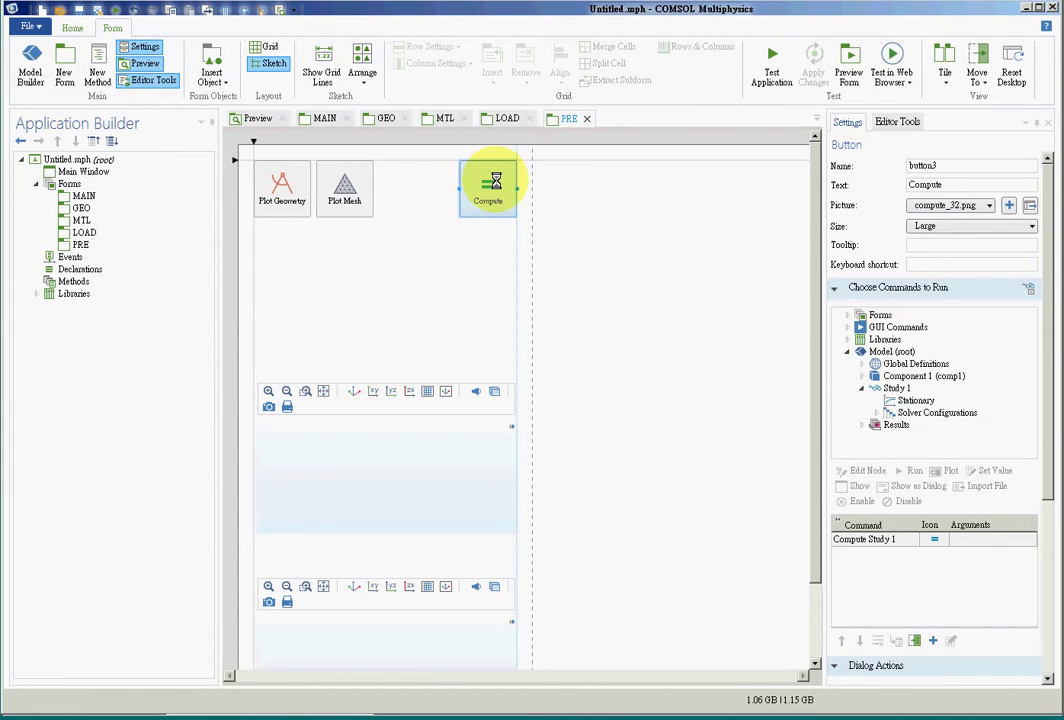
pyautogui.click(475, 361)
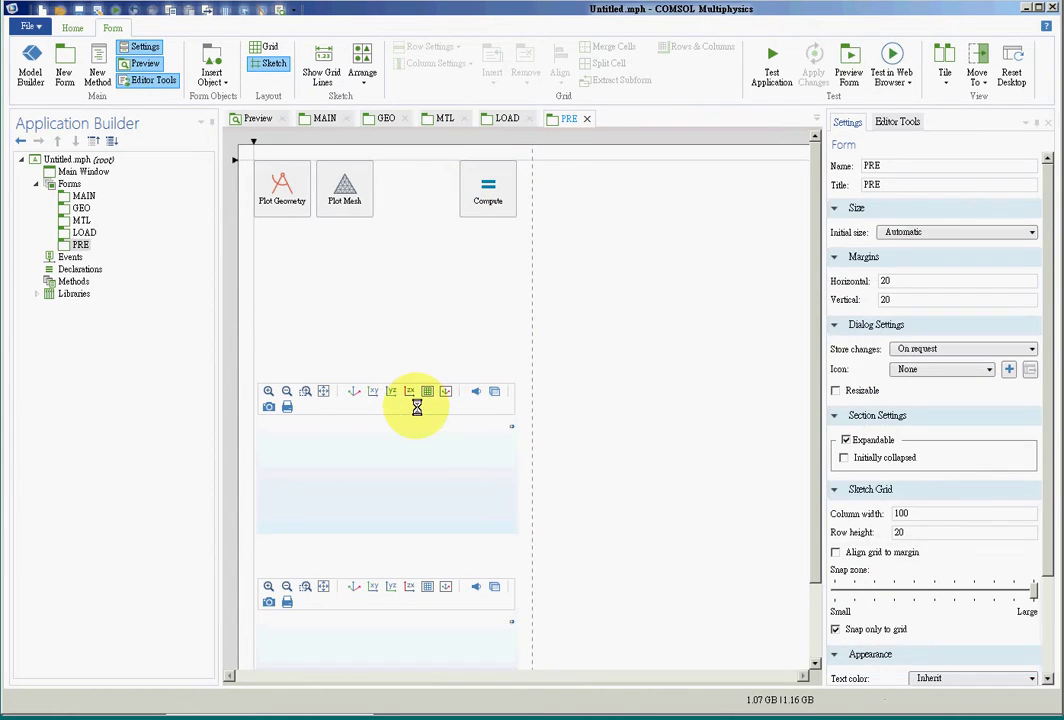
pyautogui.moveTo(416, 404); pyautogui.dragTo(416, 259)
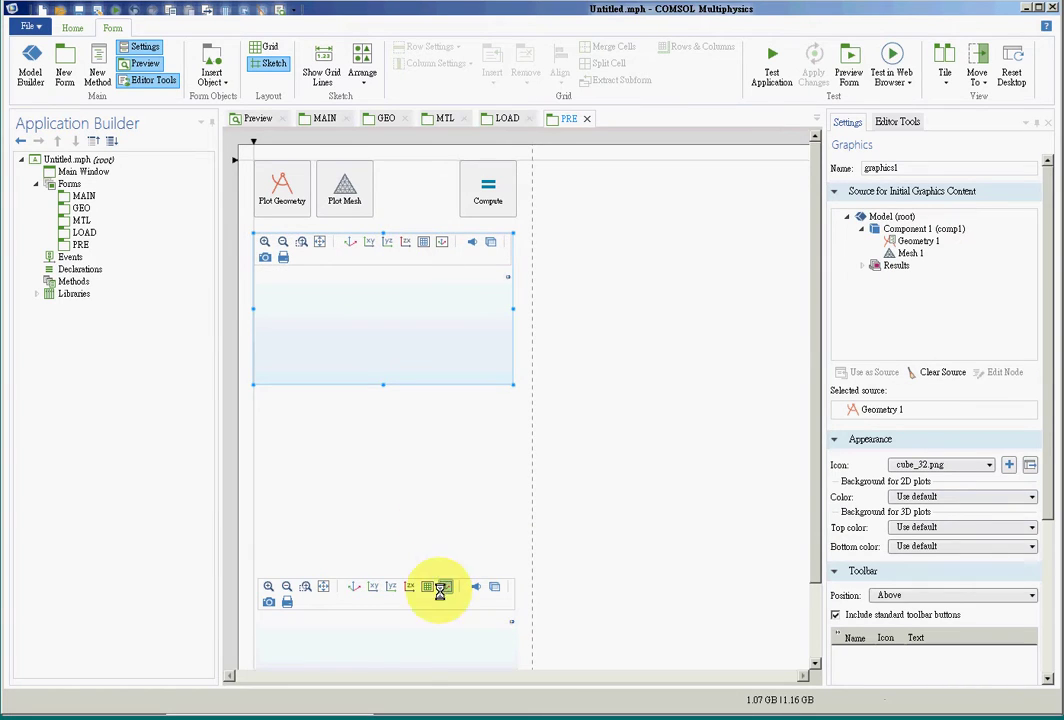
pyautogui.moveTo(392, 607); pyautogui.dragTo(388, 430)
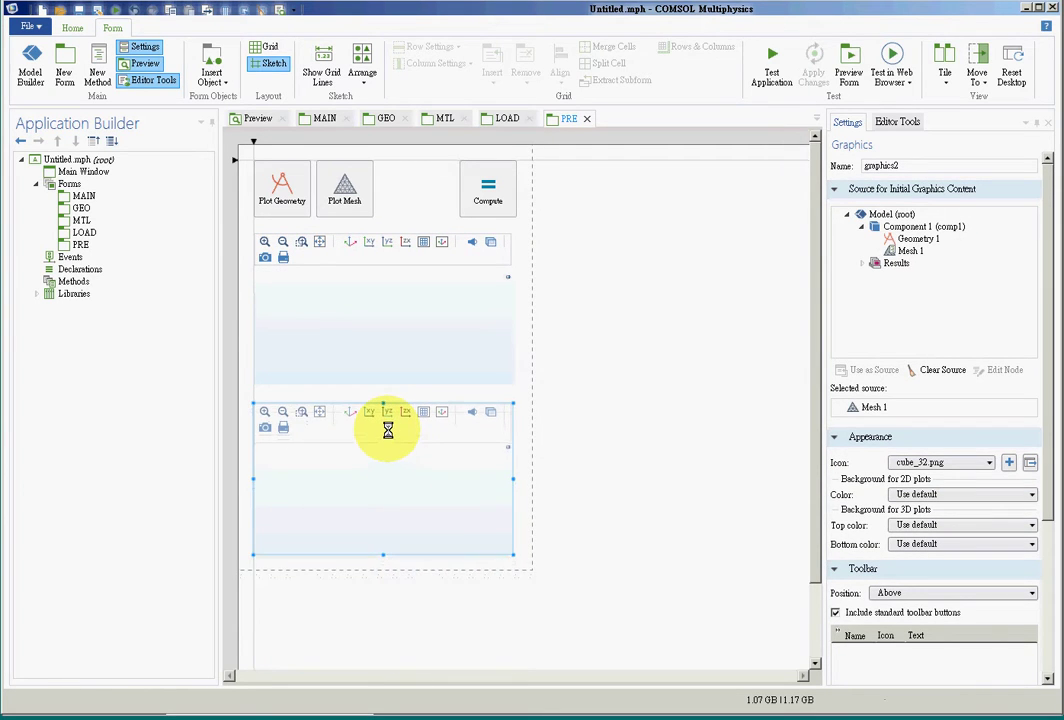
pyautogui.click(703, 305)
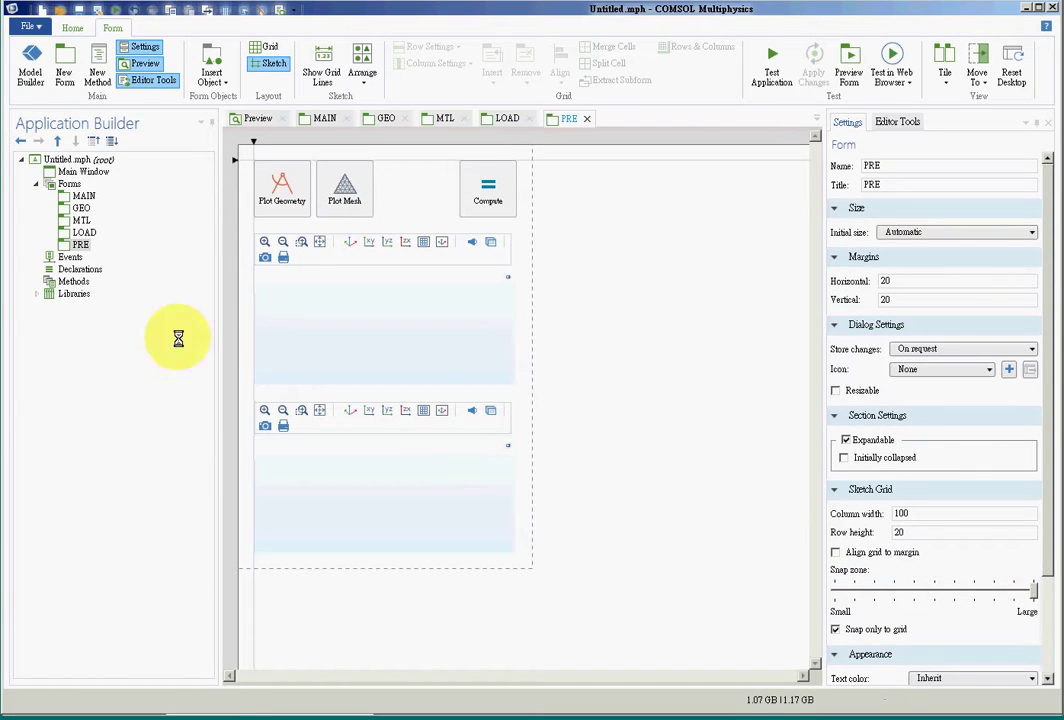
# Start another new form with buttons for Plot Stress (Solid) and Plot 3D Plot Group 2
pyautogui.click(61, 67)
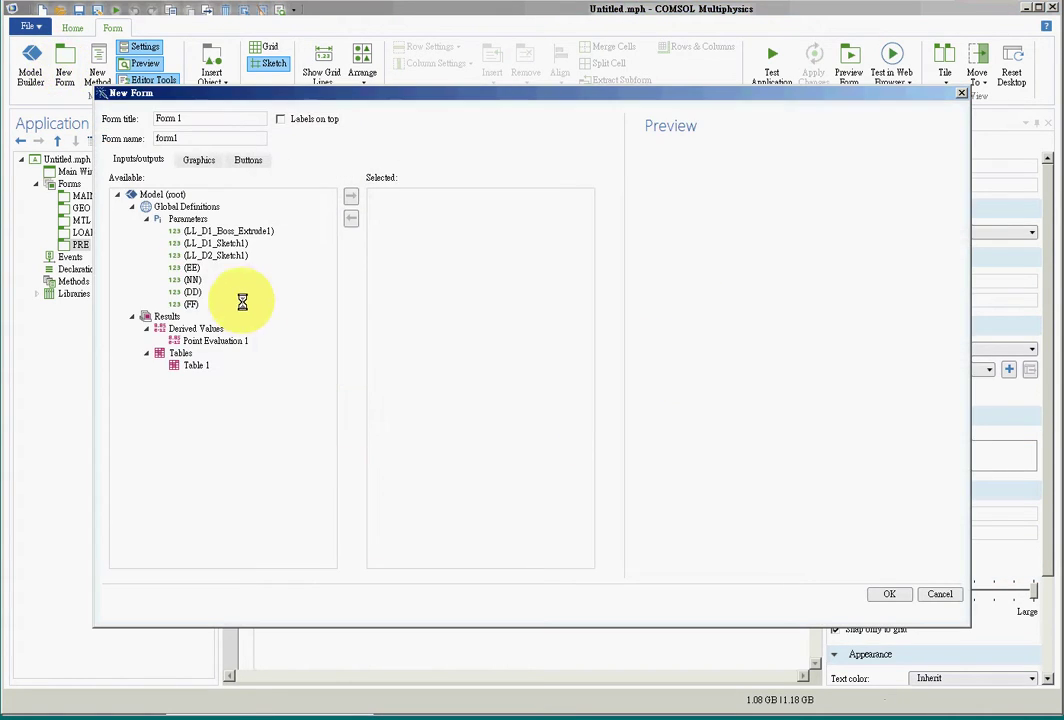
pyautogui.click(247, 159)
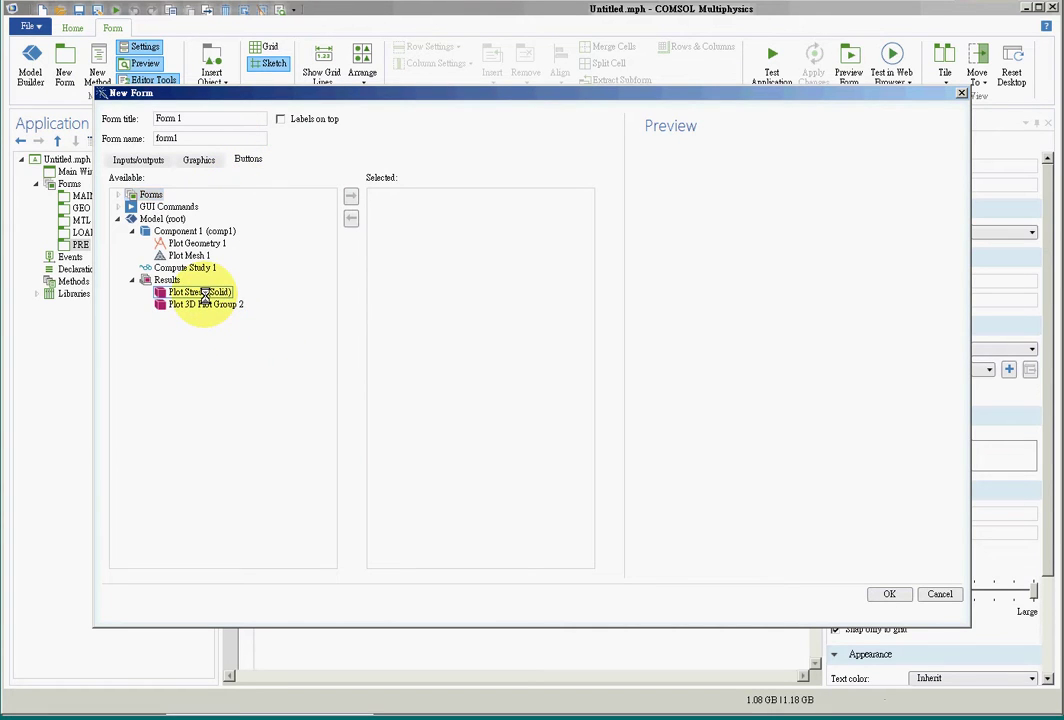
pyautogui.click(351, 196)
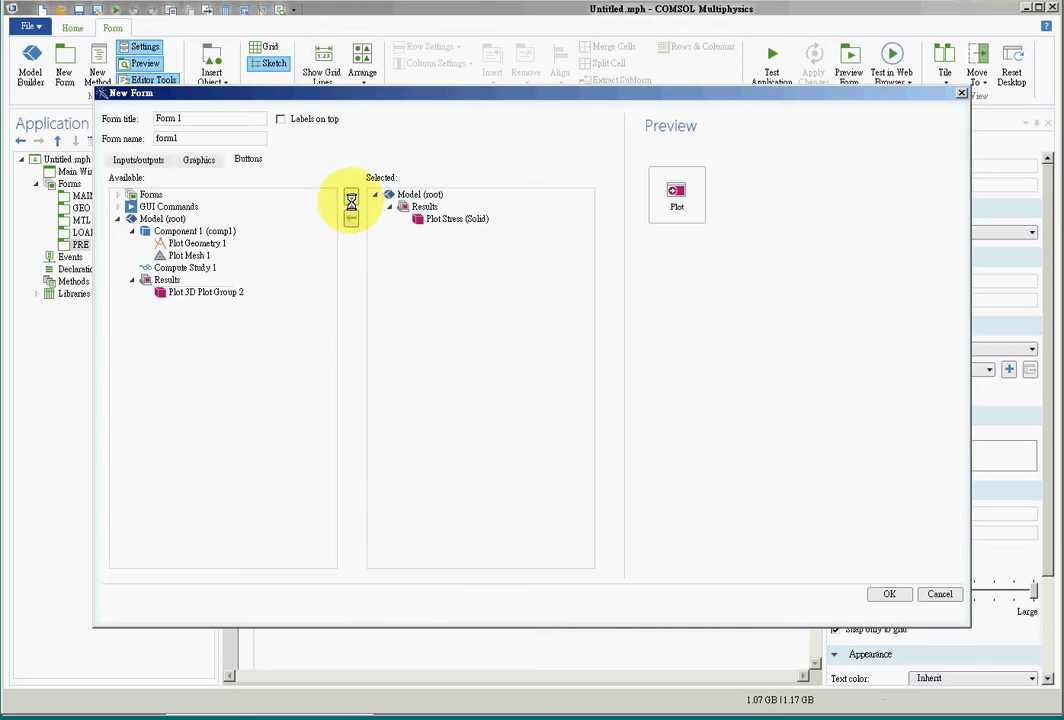
pyautogui.click(224, 292)
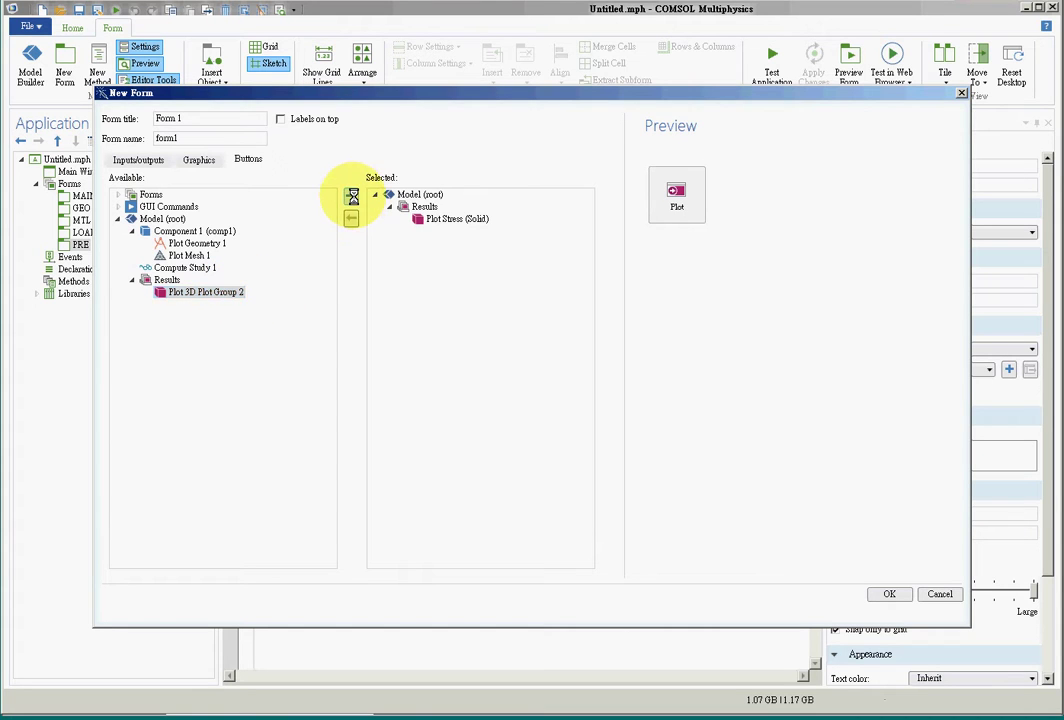
pyautogui.click(351, 196)
# Add graphics for Stress (solid) and 3D Plot Group 2 to the new form
pyautogui.click(196, 159)
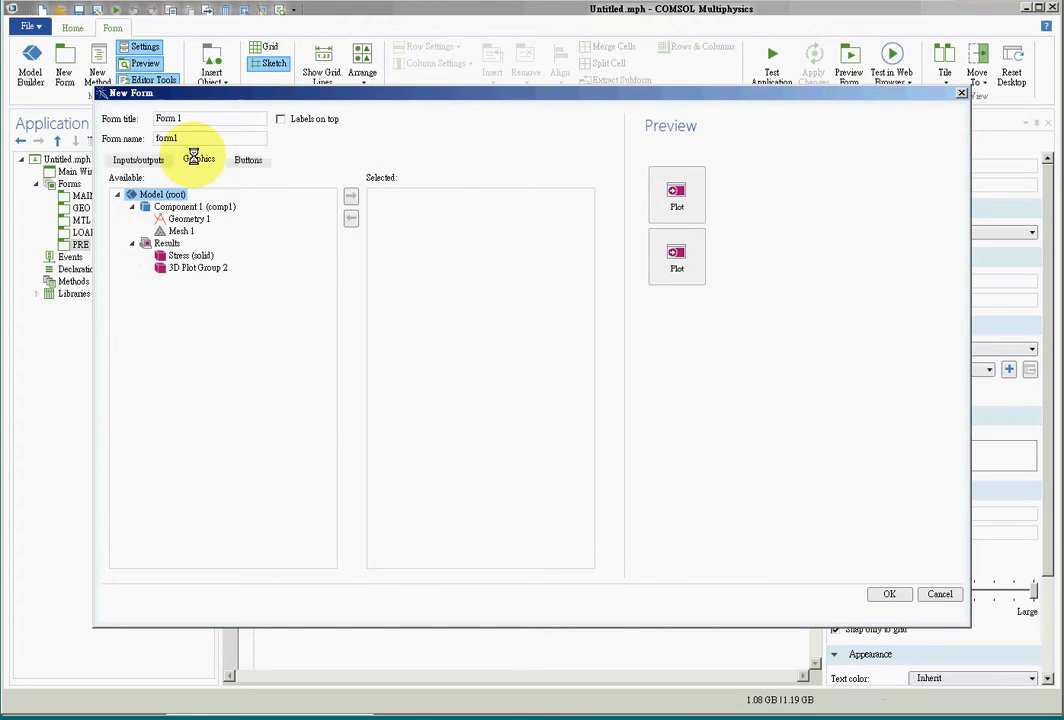
pyautogui.click(195, 255)
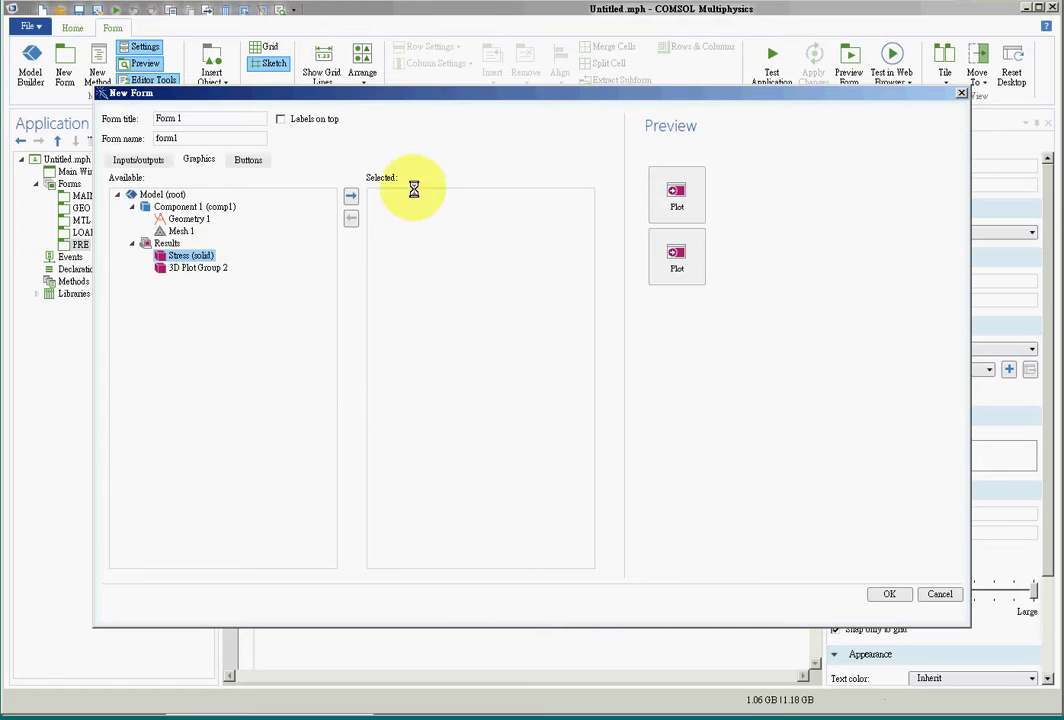
pyautogui.click(349, 196)
pyautogui.click(200, 255)
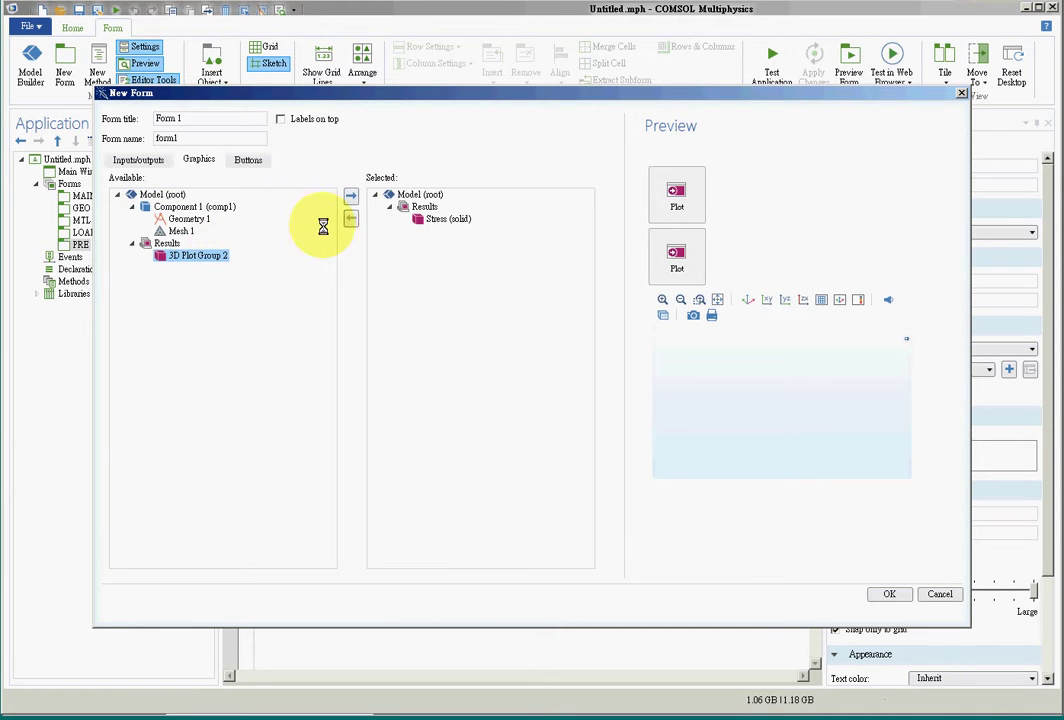
pyautogui.click(350, 196)
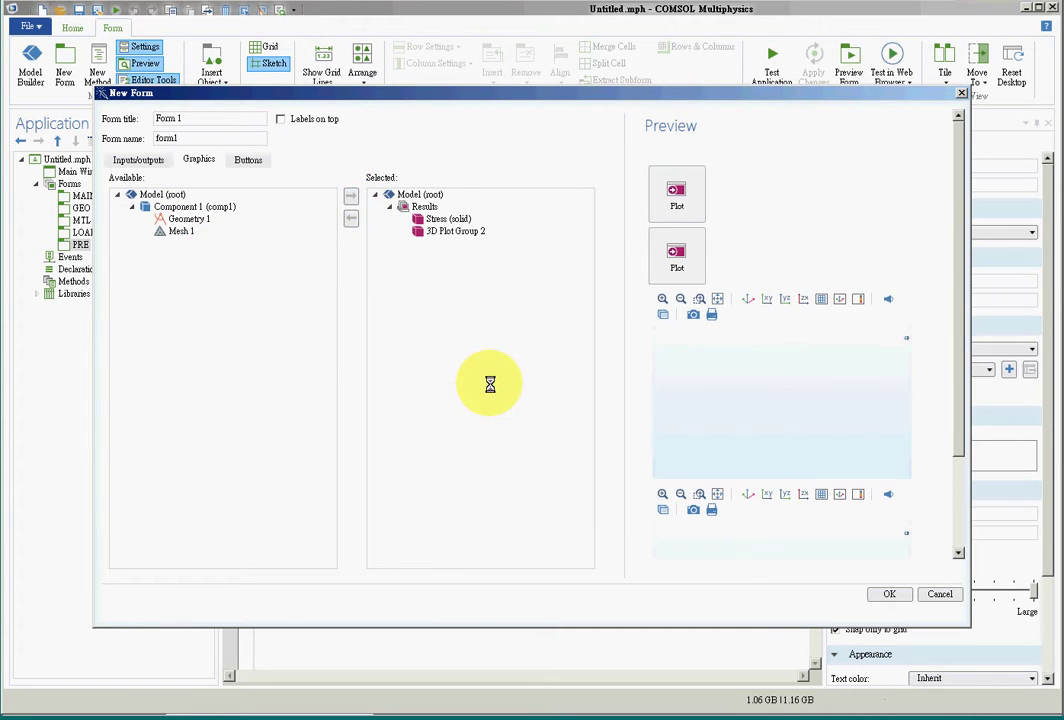
# Add the derived value Point Evaluation 1 as an output and create the form
pyautogui.click(137, 159)
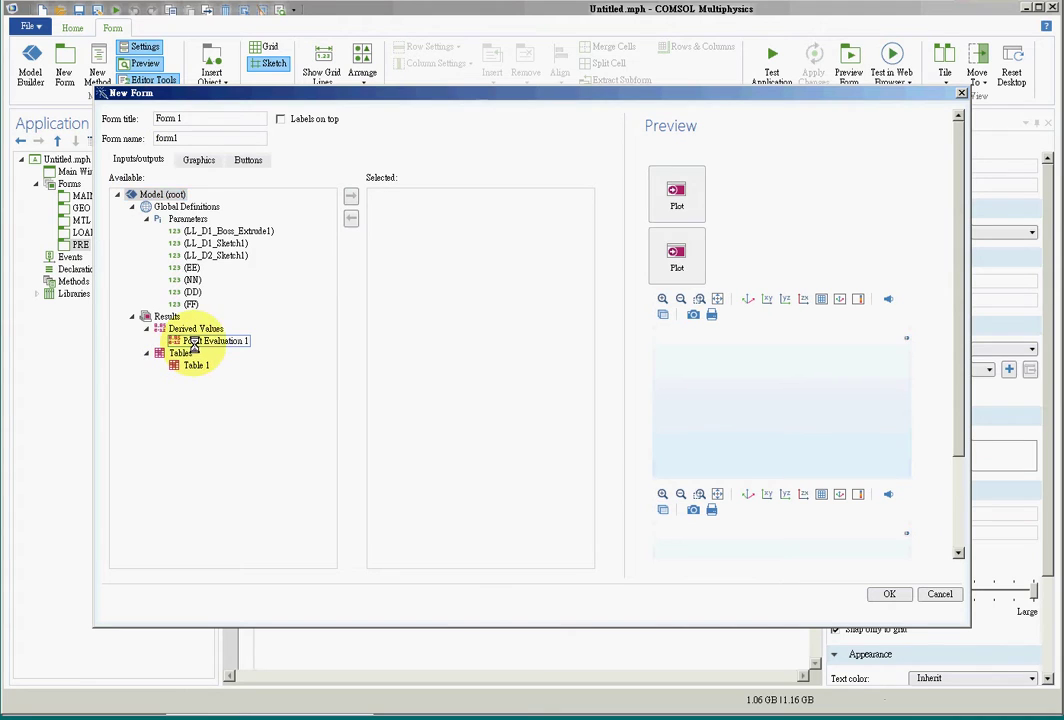
pyautogui.click(195, 341)
pyautogui.click(350, 196)
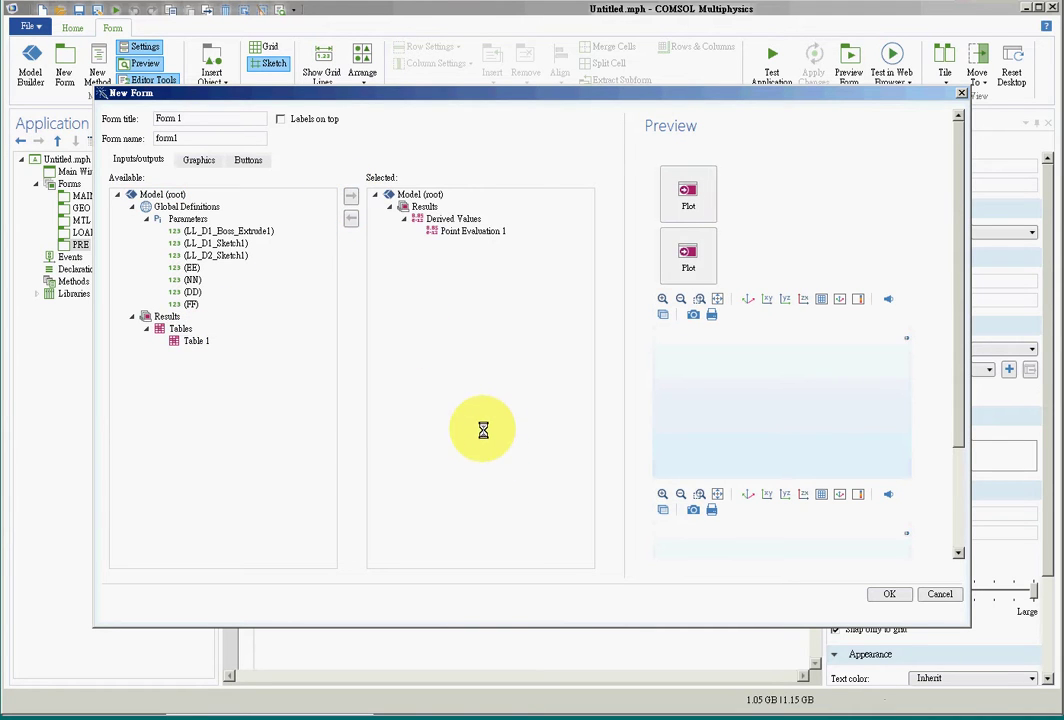
pyautogui.click(883, 594)
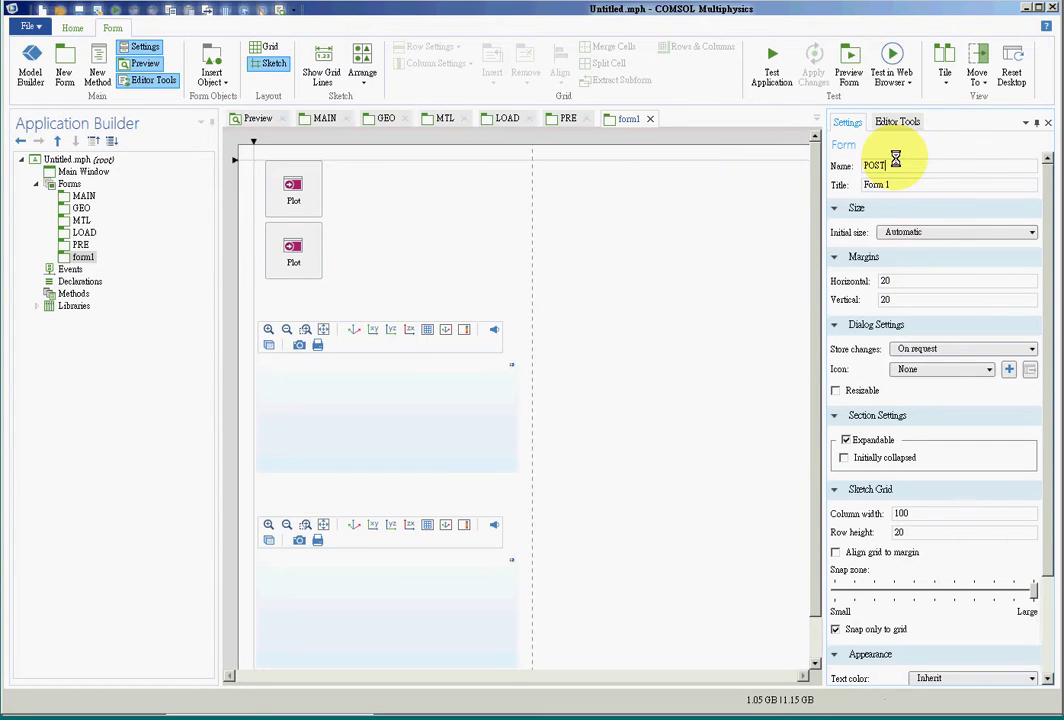
# Set the name and title of the results form to POST
pyautogui.moveTo(897, 163); pyautogui.dragTo(830, 175)
pyautogui.hotkey('ctrl', 'c')
pyautogui.moveTo(918, 184); pyautogui.dragTo(792, 182)
pyautogui.hotkey('ctrl', 'v')
pyautogui.click(697, 309)
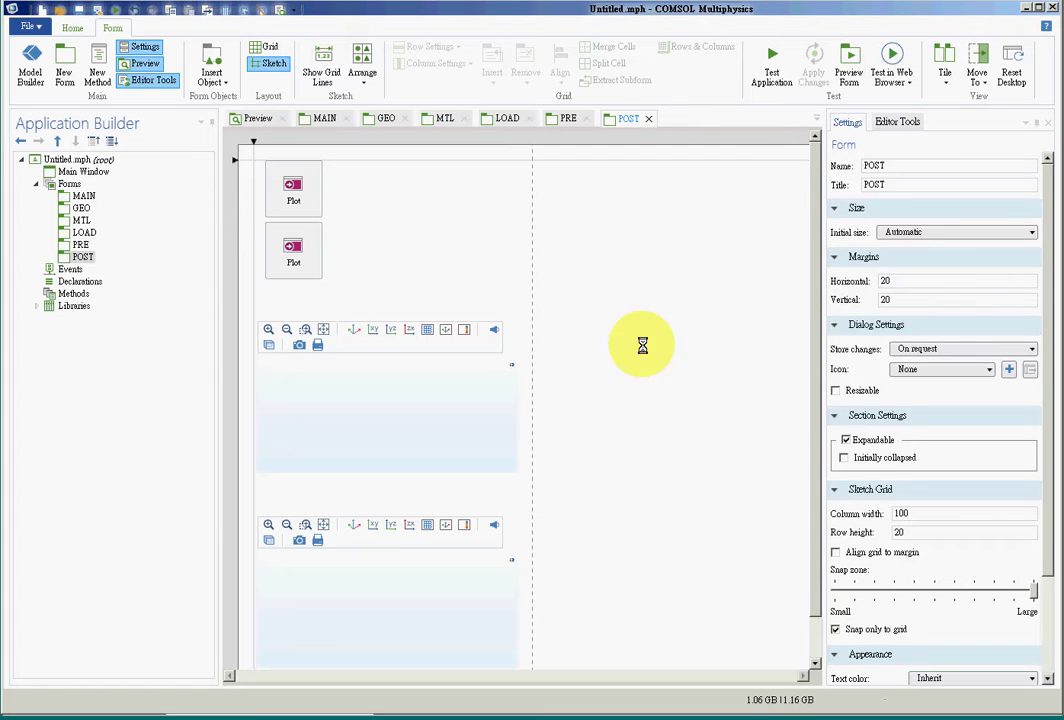
# Place the two Plot buttons side by side in one row and move both graphics areas up beneath them
pyautogui.moveTo(287, 252); pyautogui.dragTo(416, 192)
pyautogui.moveTo(315, 203); pyautogui.dragTo(341, 208)
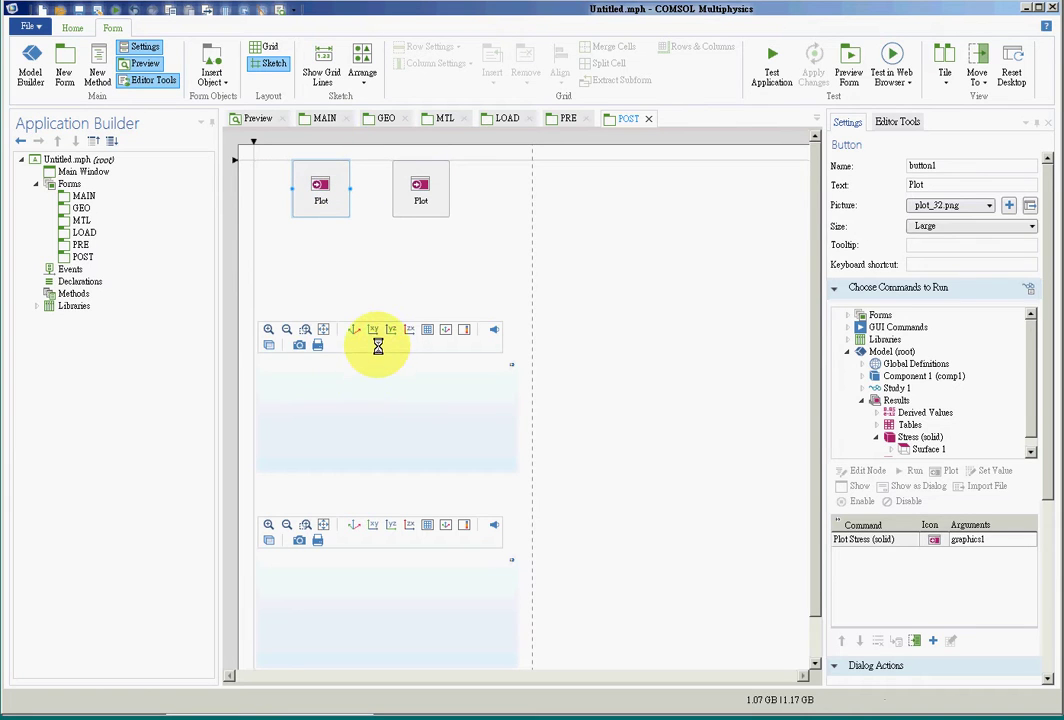
pyautogui.moveTo(378, 346); pyautogui.dragTo(375, 278)
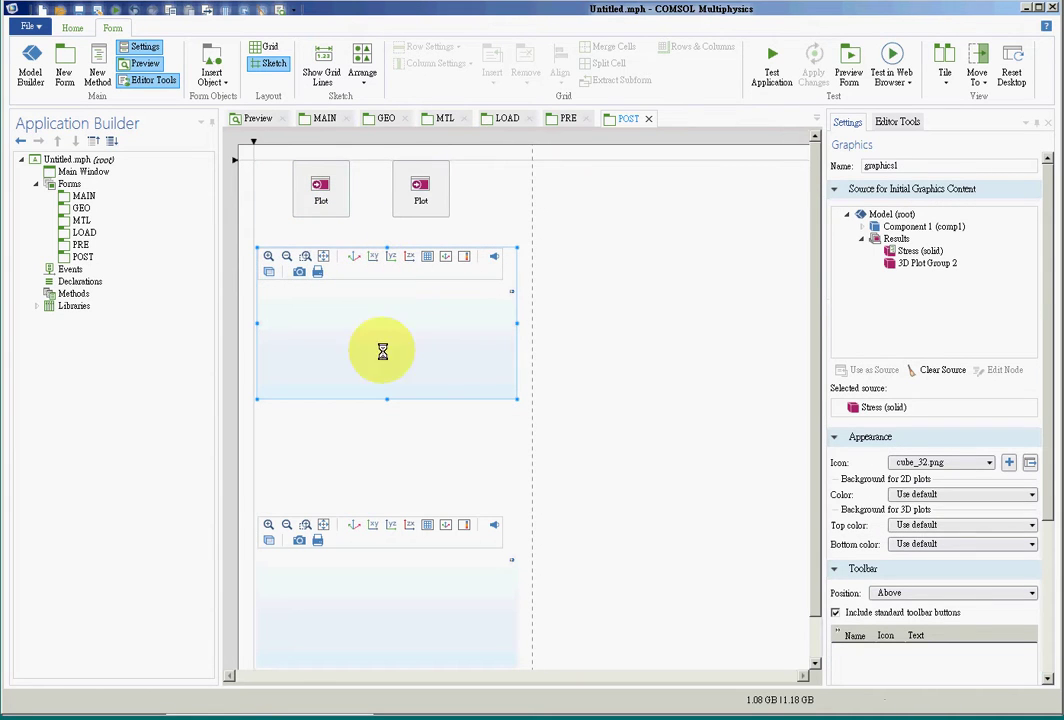
pyautogui.moveTo(387, 551); pyautogui.dragTo(377, 451)
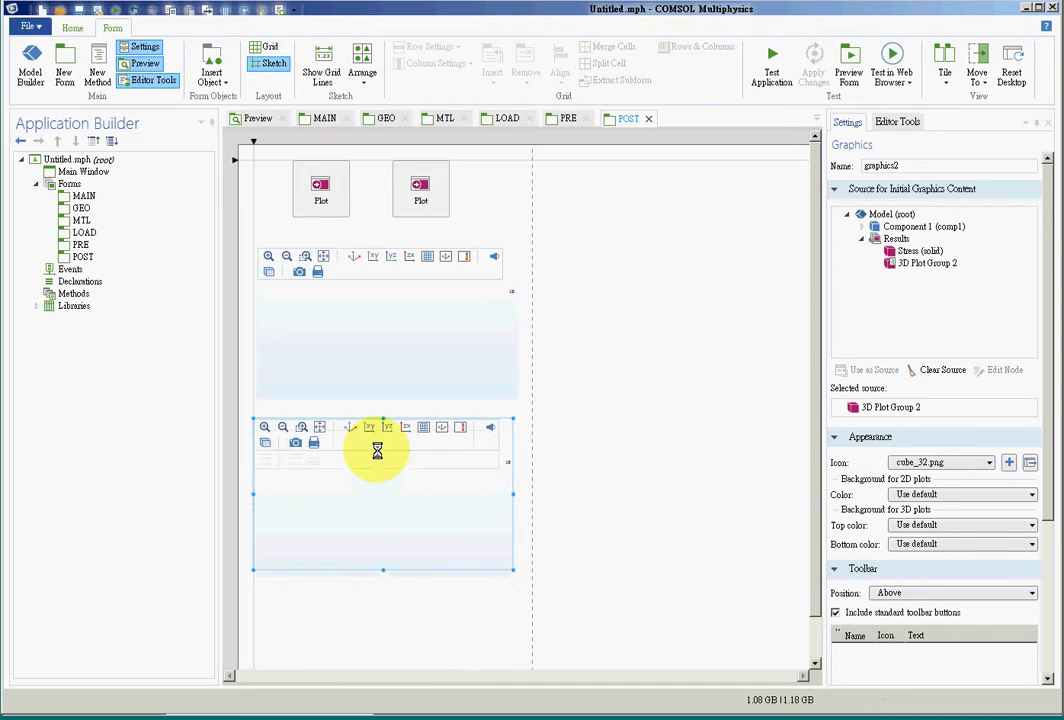
# Move the Total displacement label up below the lower graphics area and place its data display directly under the label
pyautogui.moveTo(815, 461); pyautogui.dragTo(815, 570)
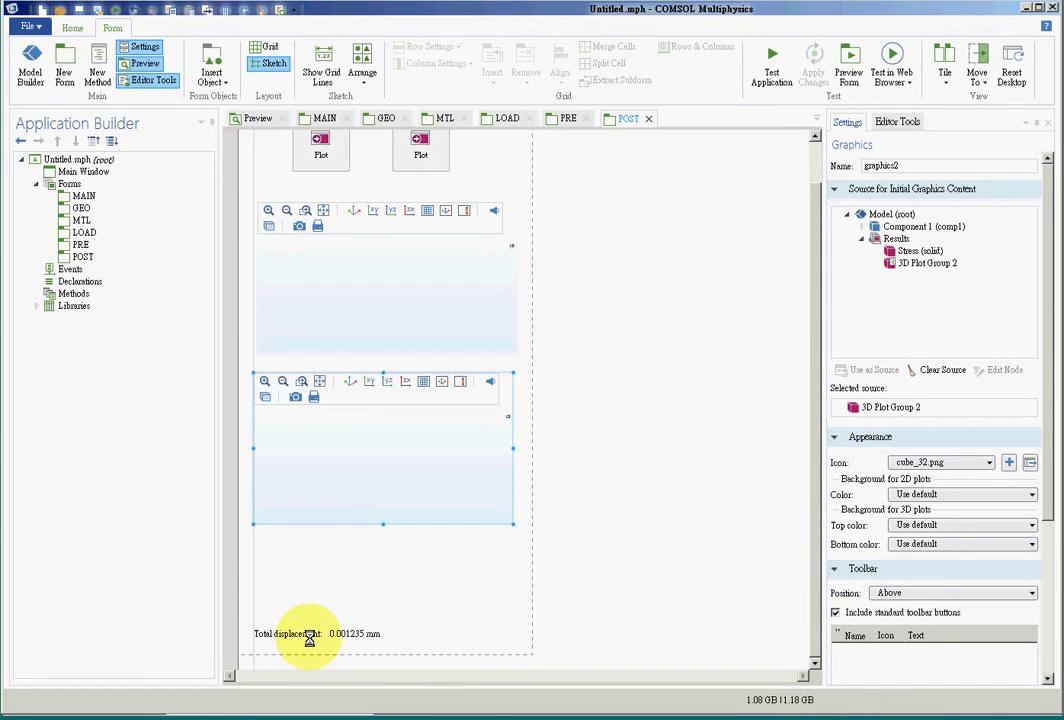
pyautogui.moveTo(310, 628); pyautogui.dragTo(302, 558)
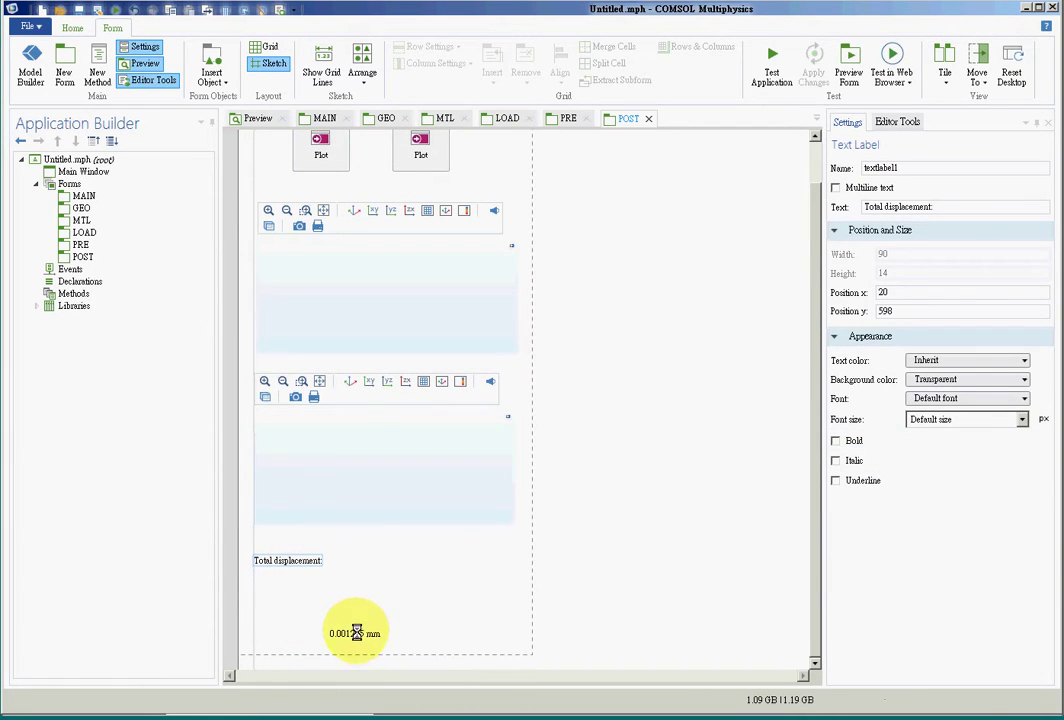
pyautogui.moveTo(355, 632); pyautogui.dragTo(284, 578)
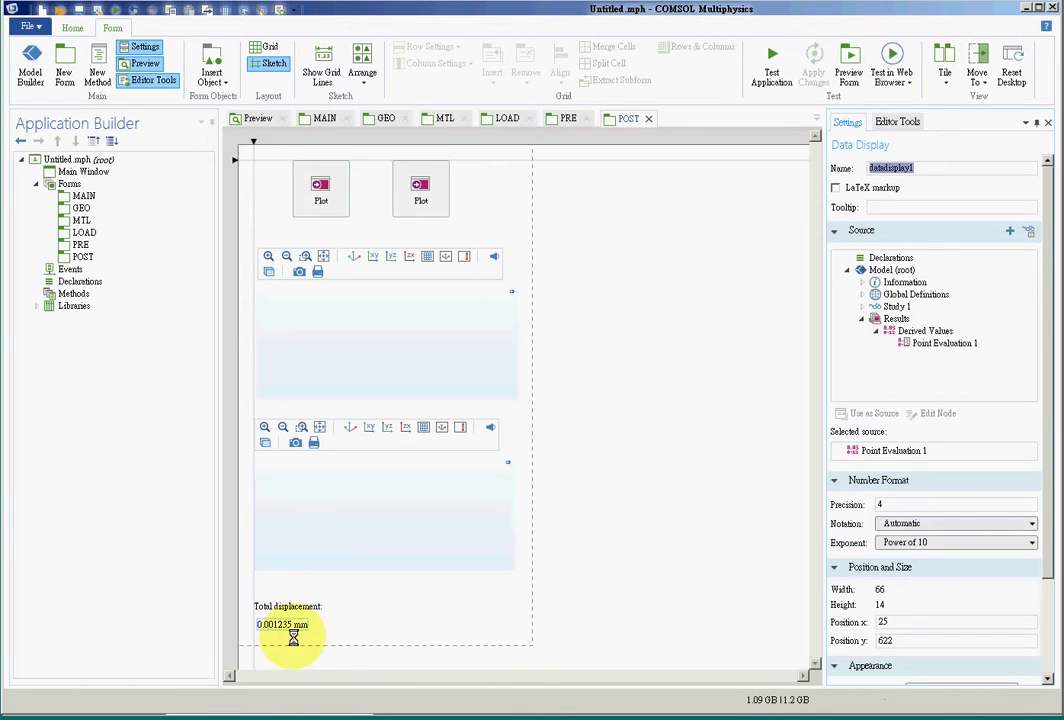
pyautogui.click(646, 575)
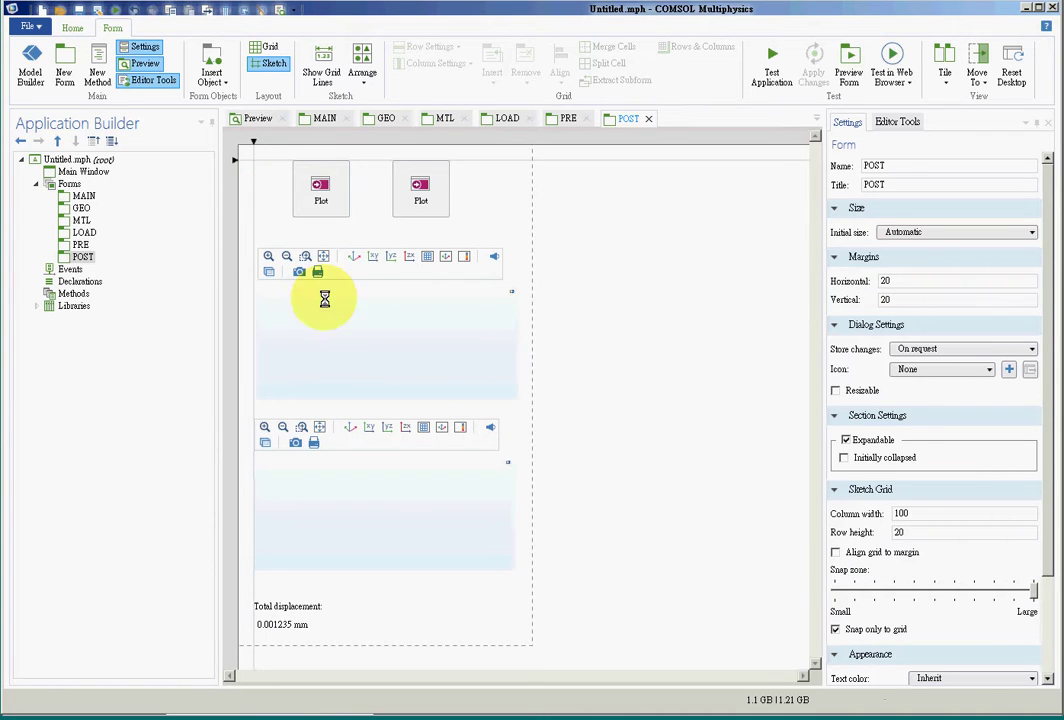
# Change the text of the first plot button to Stress Plot and of the second to Disp. Plot
pyautogui.click(308, 190)
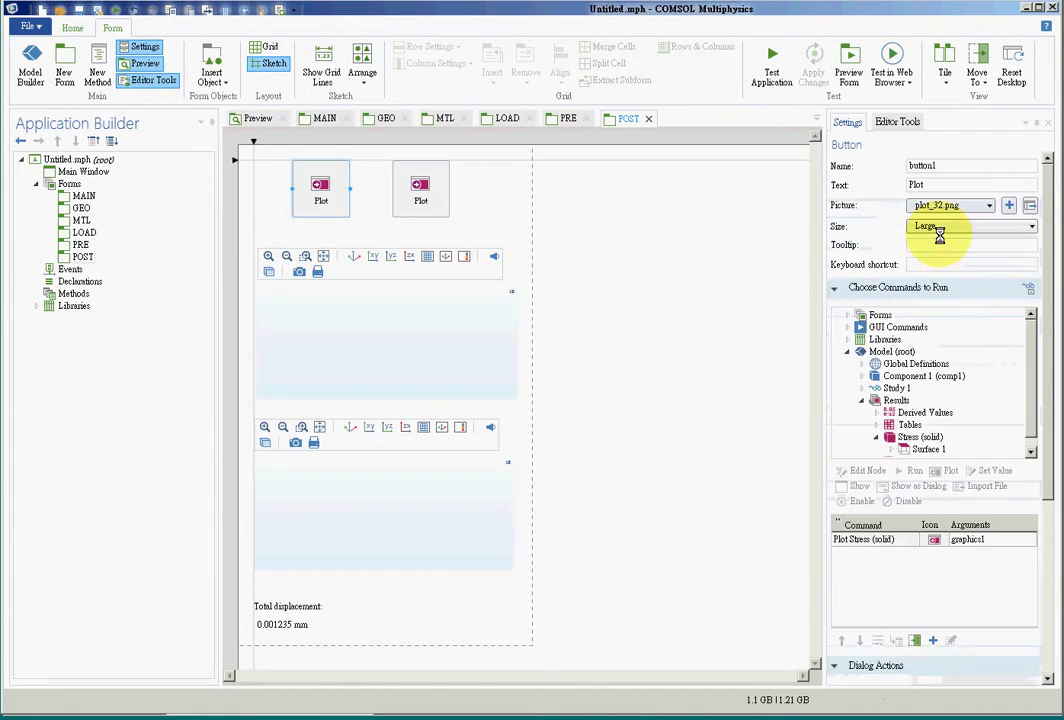
pyautogui.doubleClick(912, 185)
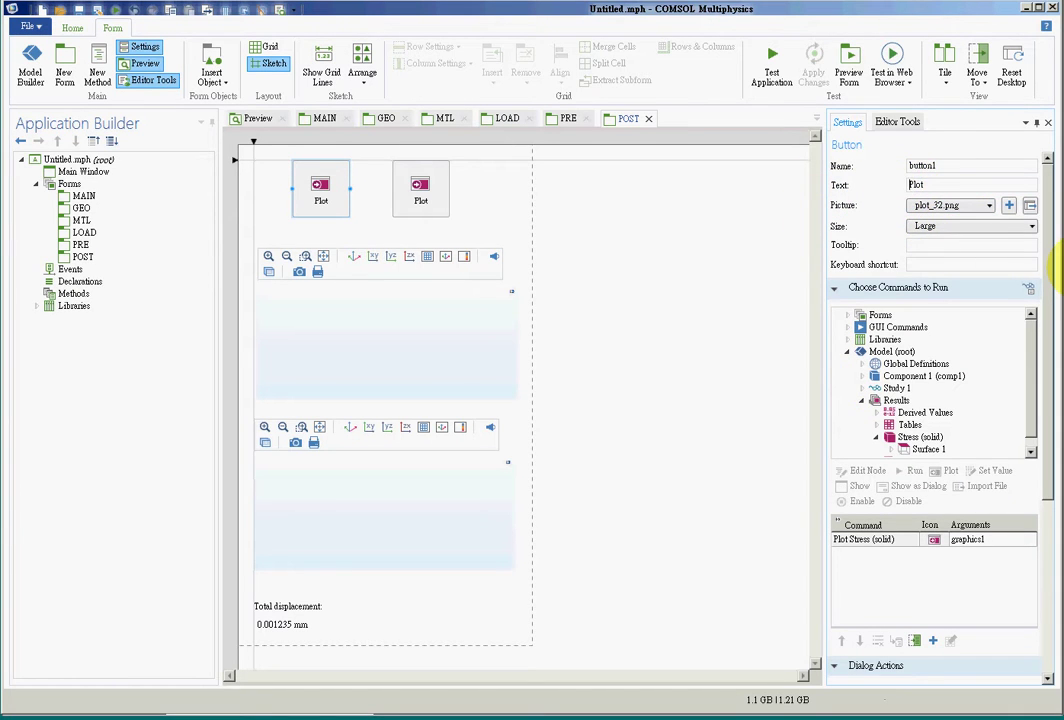
pyautogui.write('Stress')
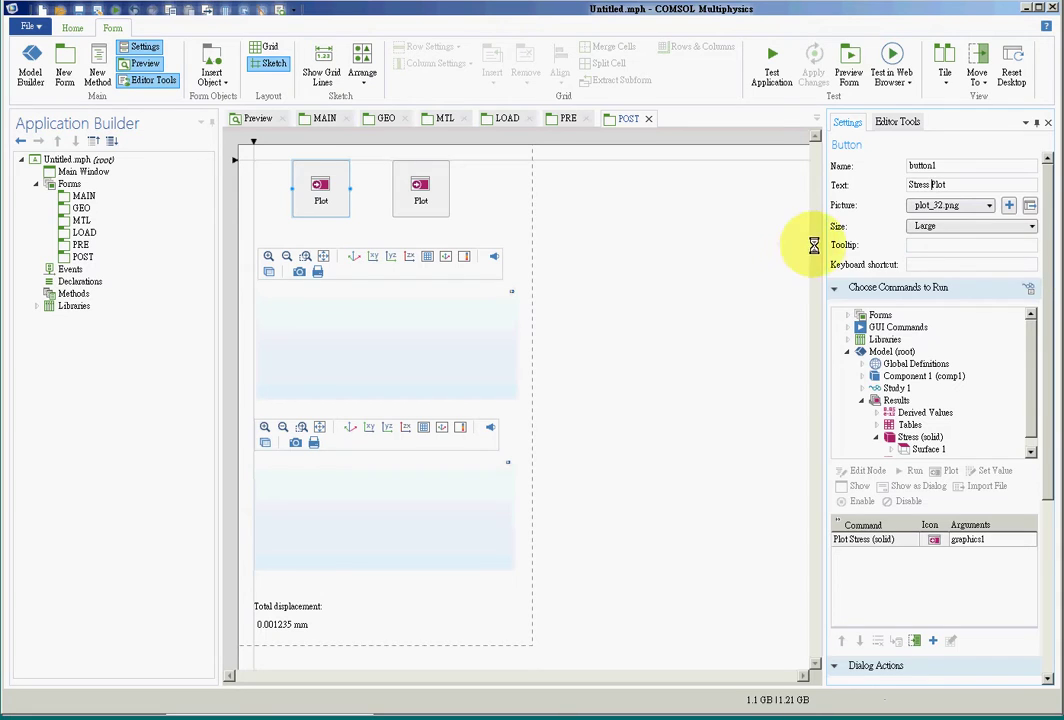
pyautogui.click(641, 304)
pyautogui.click(427, 199)
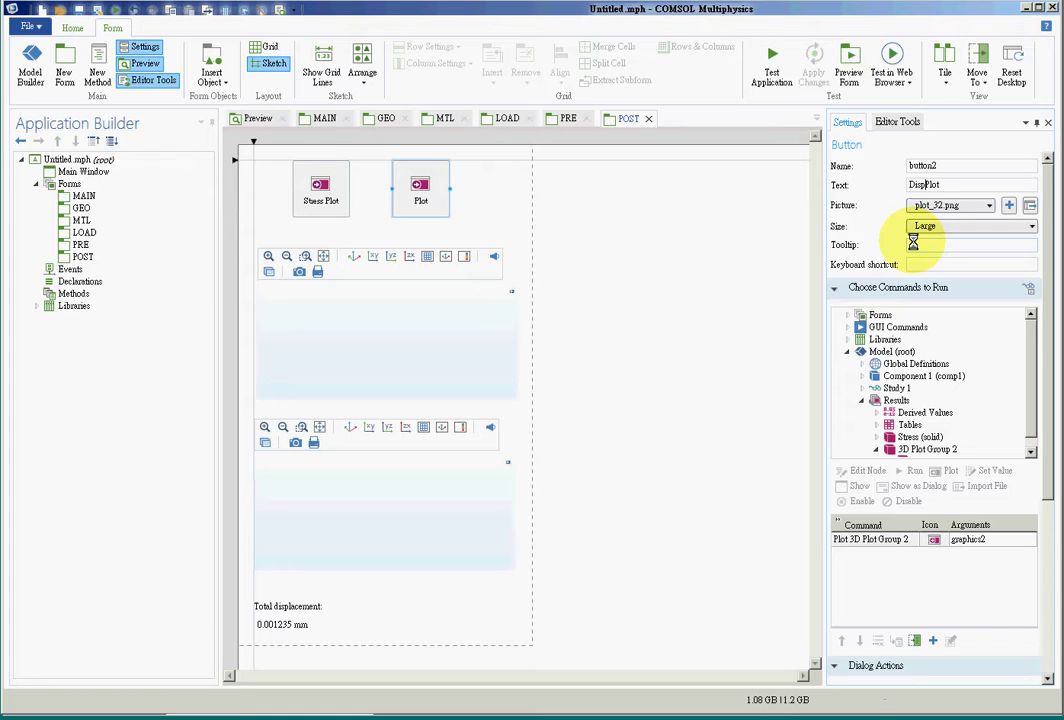
pyautogui.click(603, 420)
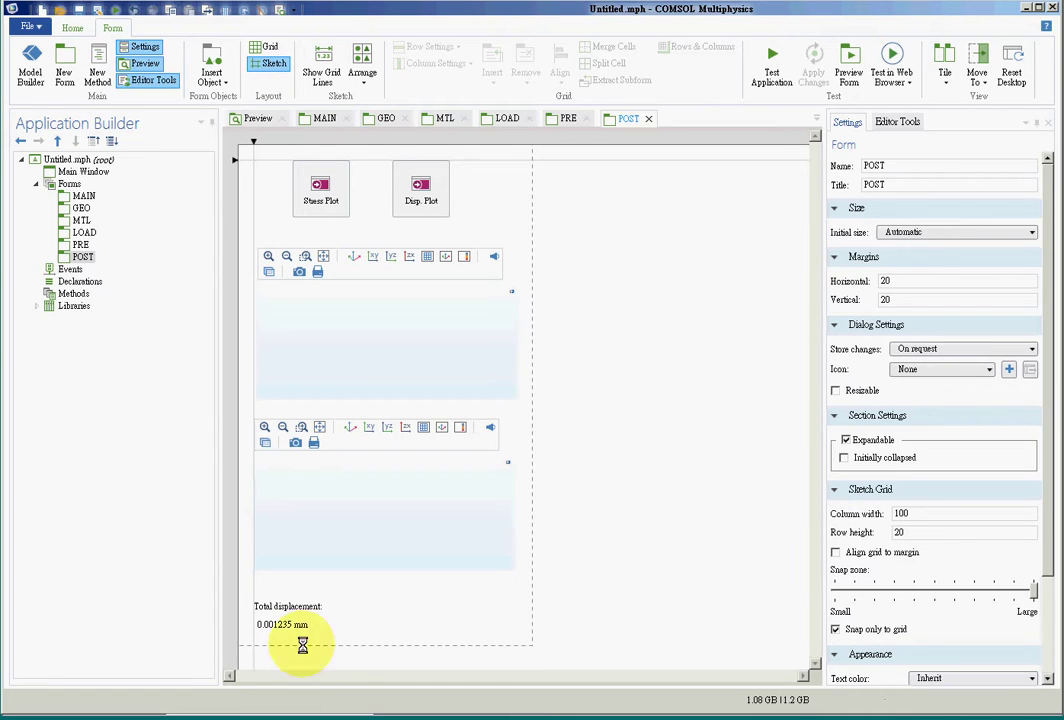
pyautogui.click(296, 606)
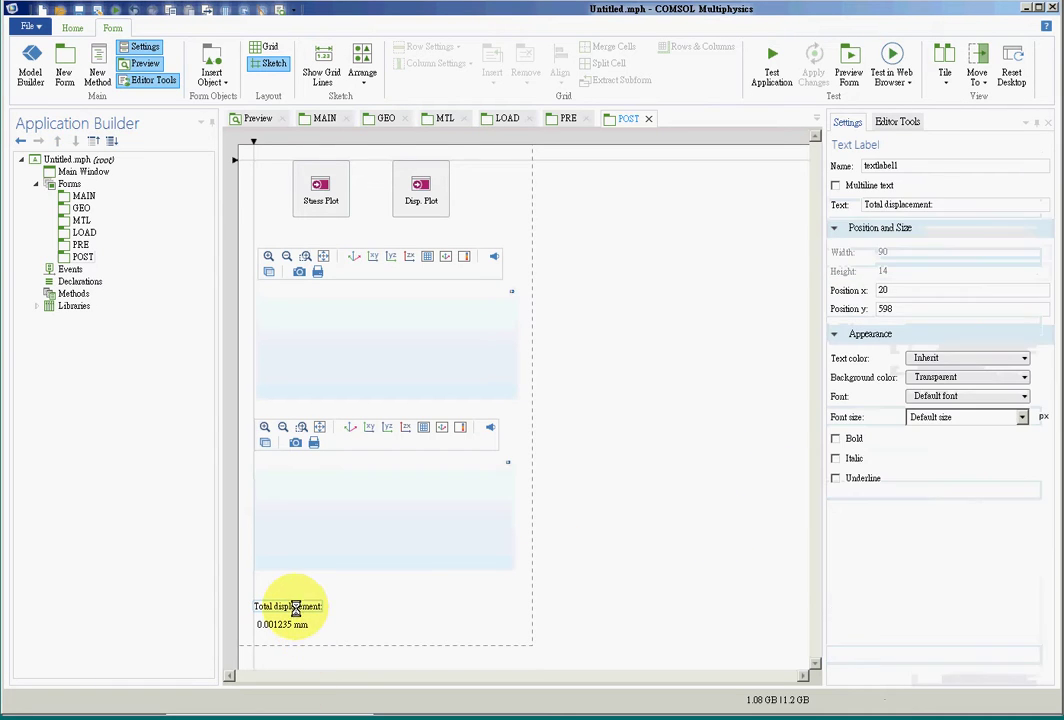
pyautogui.click(604, 557)
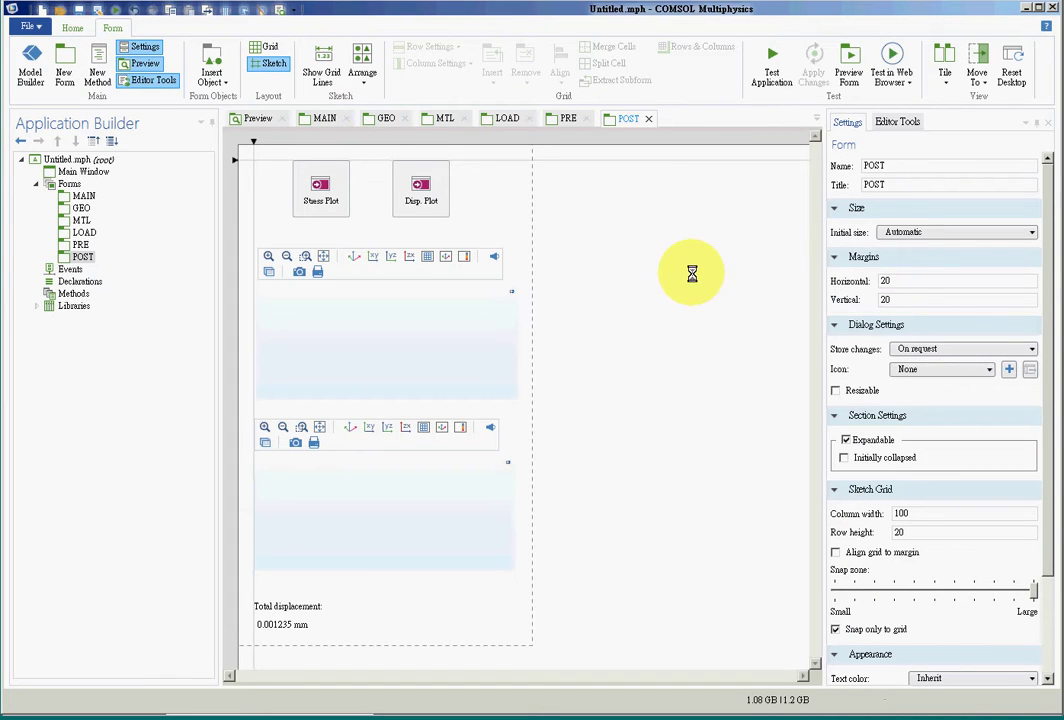
# Insert a subform showing the GEO form into the MAIN form and place it at the upper-left margin corner
pyautogui.click(327, 118)
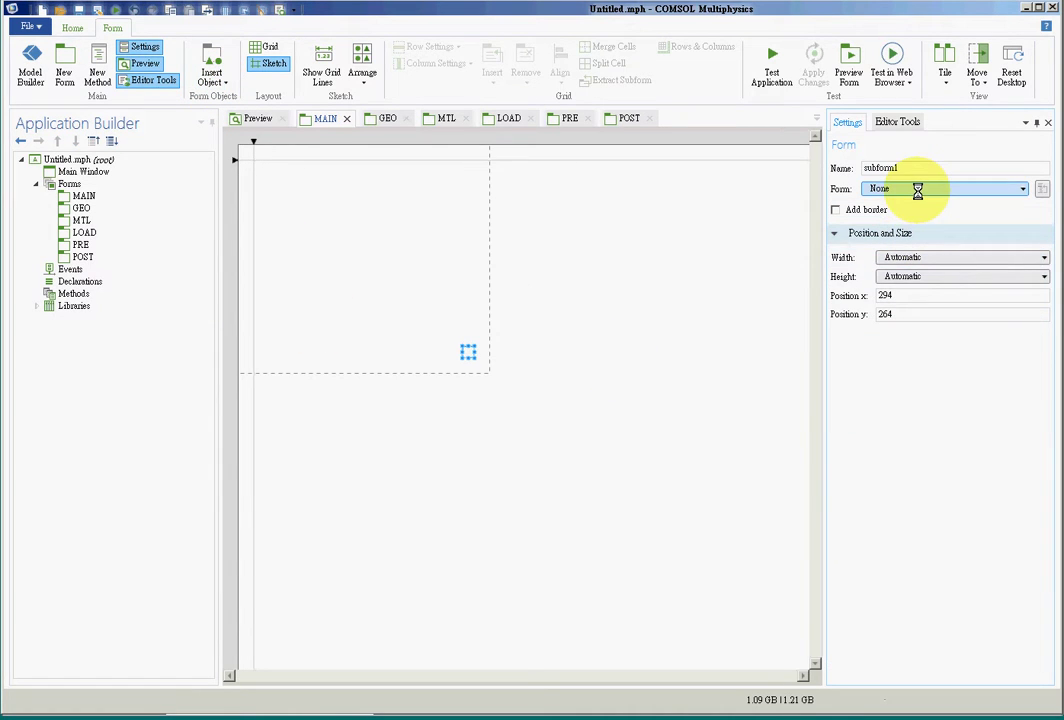
pyautogui.click(918, 192)
pyautogui.click(917, 212)
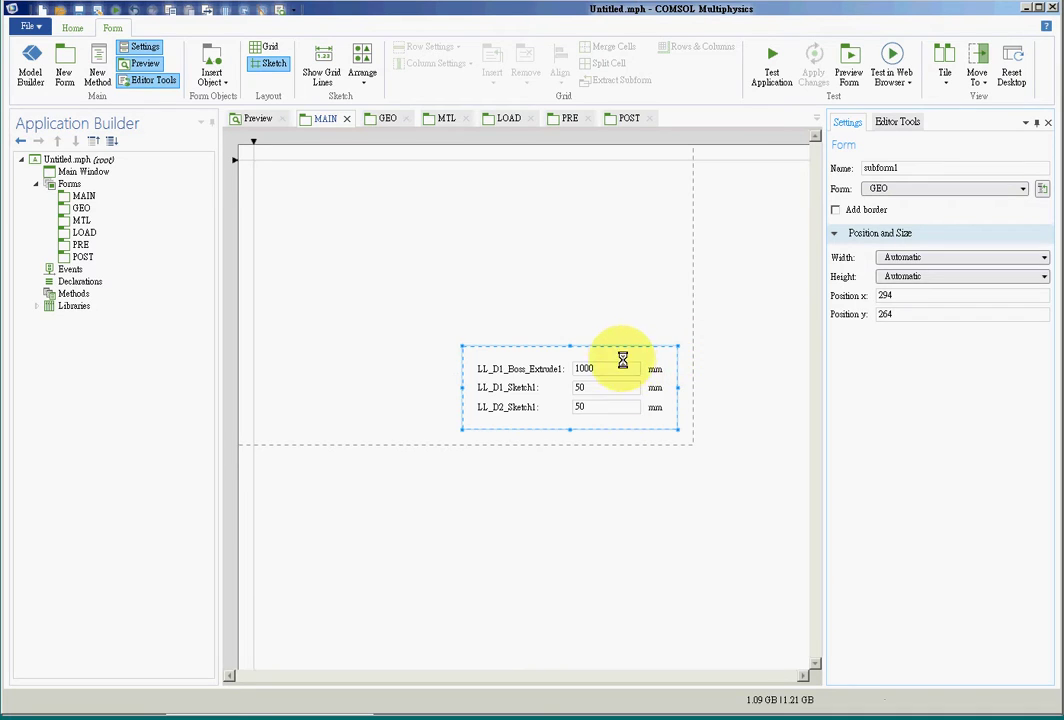
pyautogui.moveTo(622, 356); pyautogui.dragTo(411, 168)
pyautogui.click(689, 480)
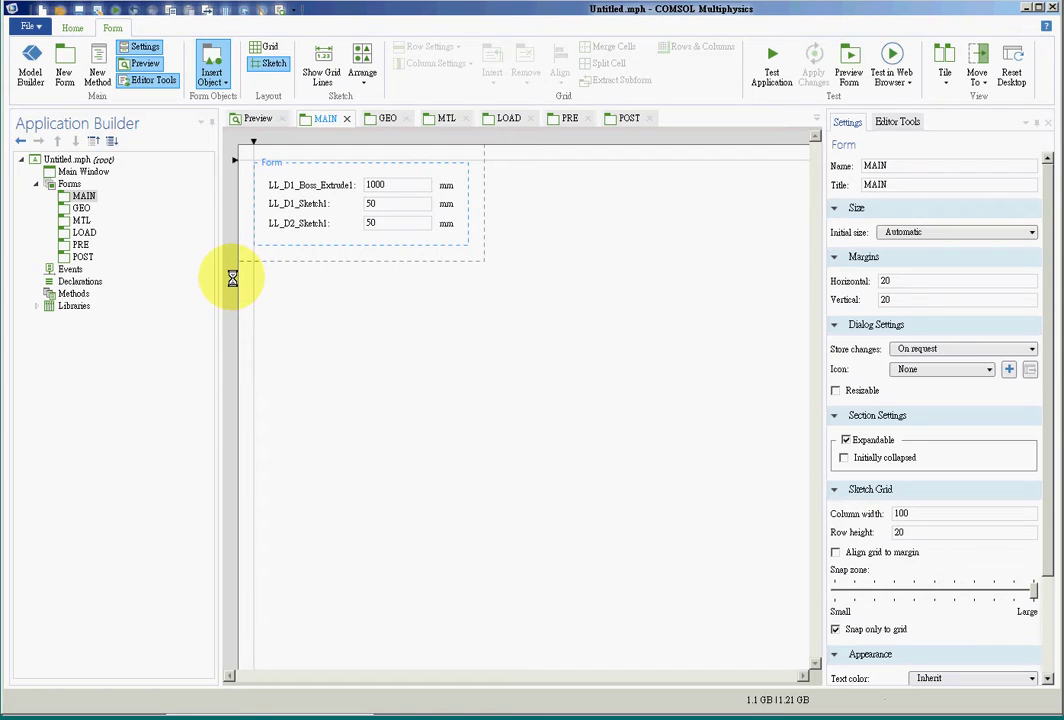
# Add a second subform showing MTL directly below the GEO subform and widen it to the same width
pyautogui.click(884, 186)
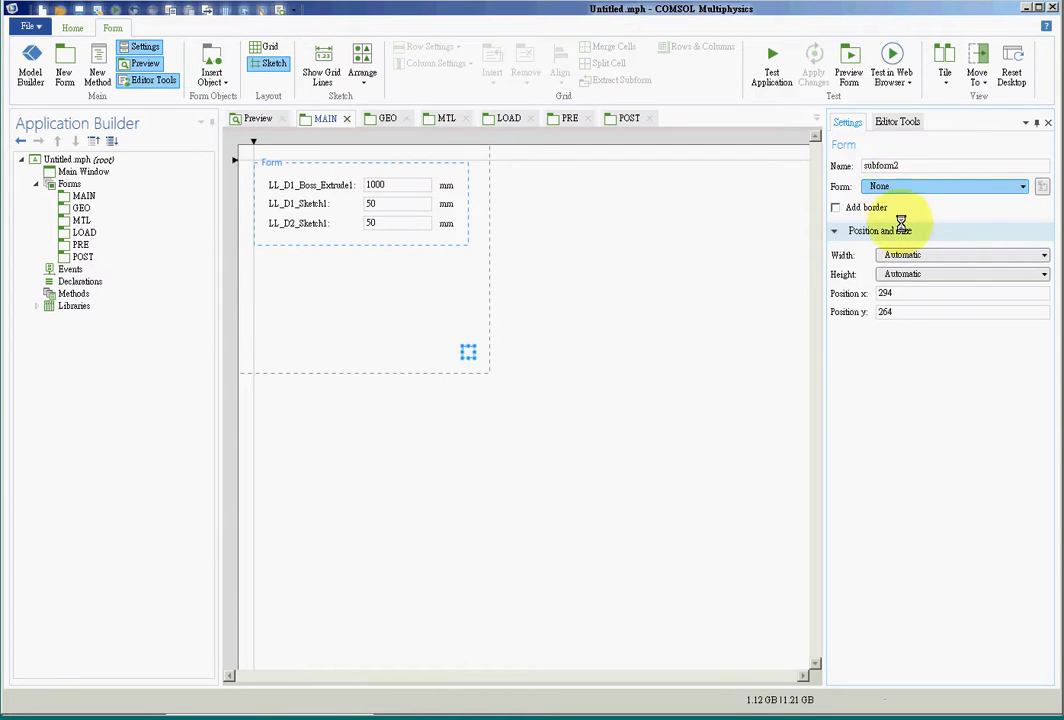
pyautogui.click(897, 220)
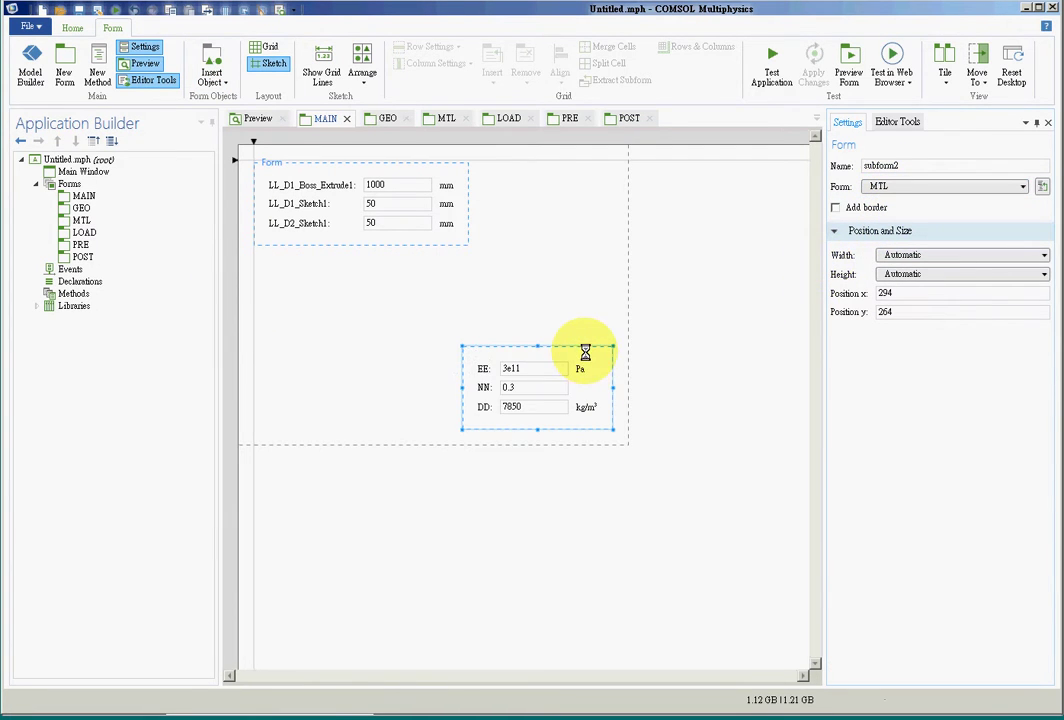
pyautogui.moveTo(585, 352); pyautogui.dragTo(381, 261)
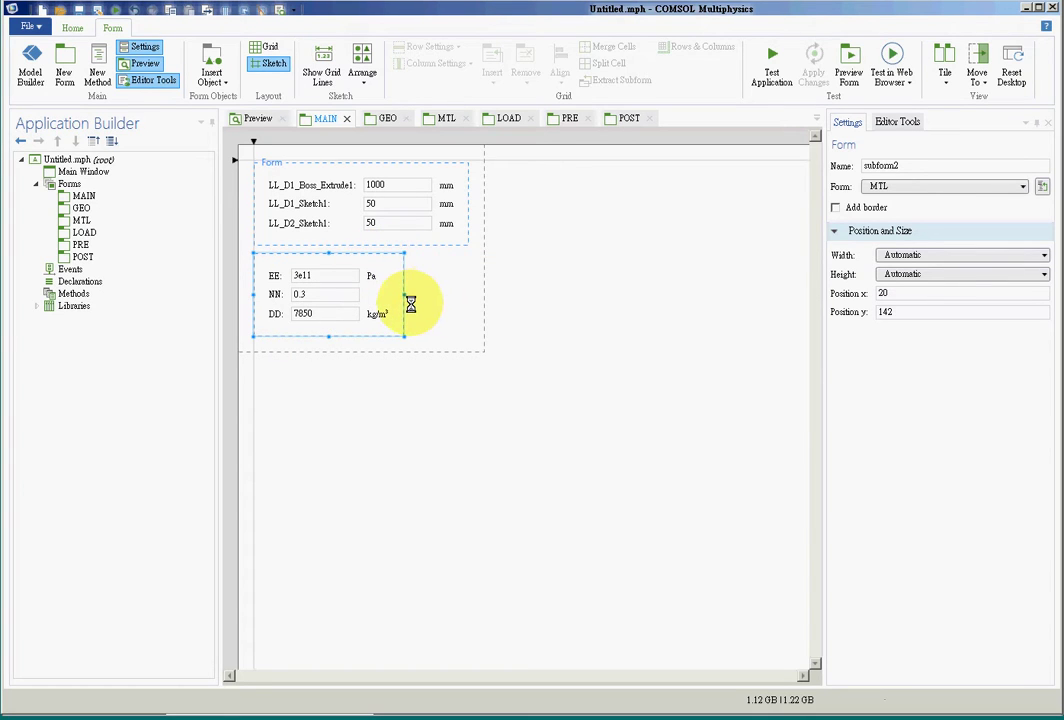
pyautogui.moveTo(405, 295); pyautogui.dragTo(468, 295)
pyautogui.click(617, 310)
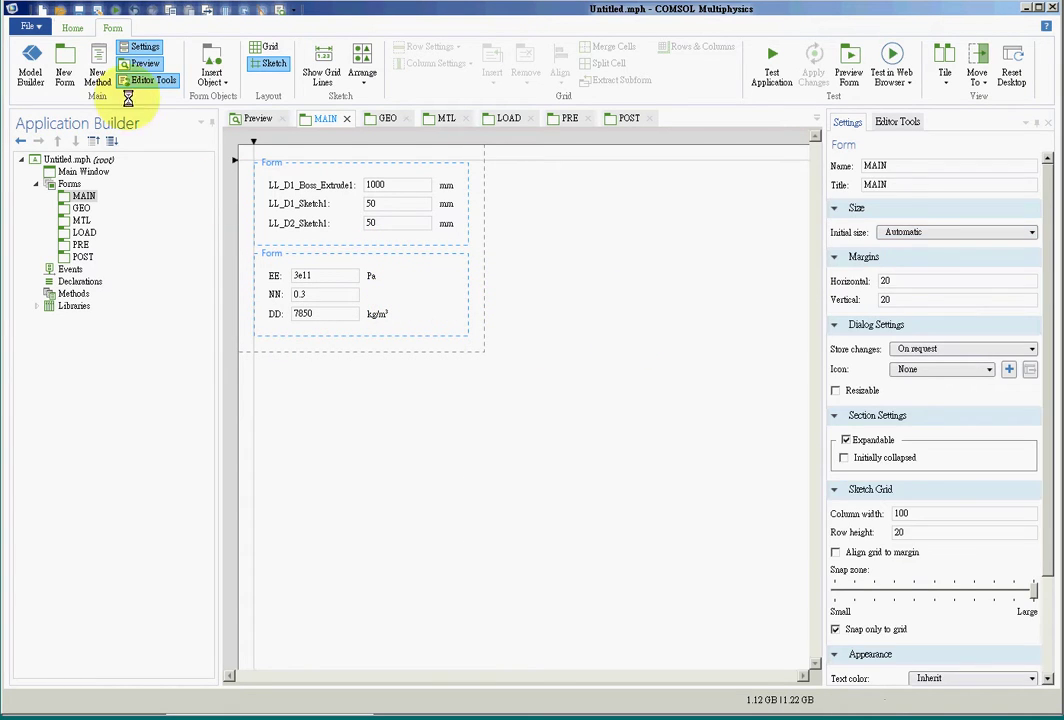
# Add a third subform showing LOAD directly below the MTL subform and widen it to the same width
pyautogui.moveTo(218, 103); pyautogui.dragTo(221, 276)
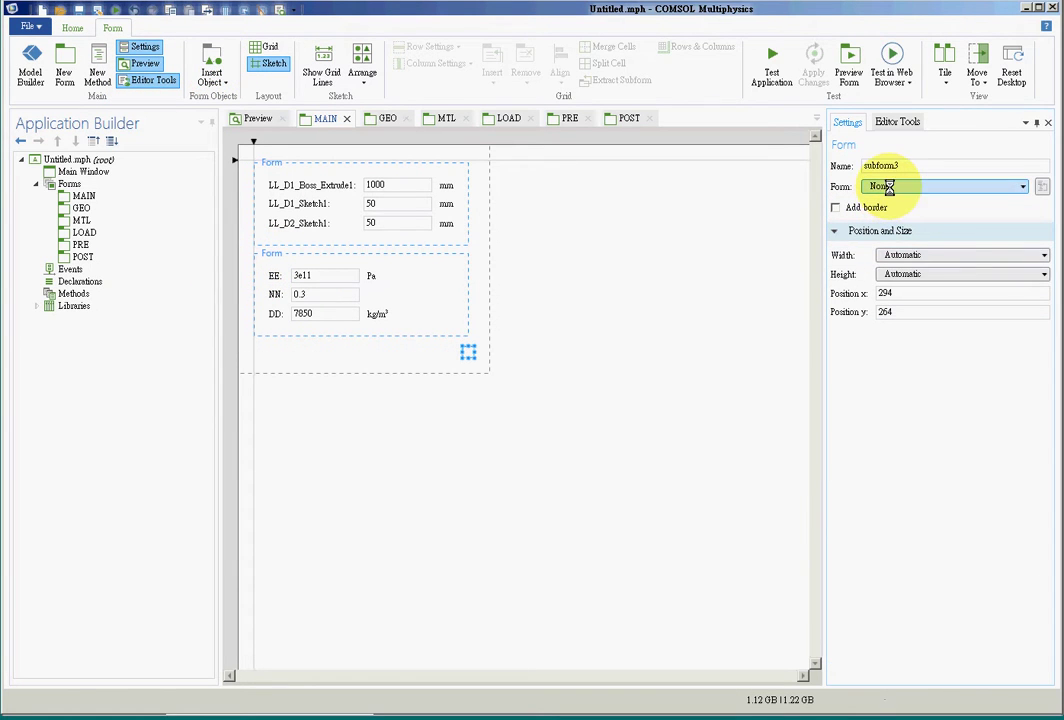
pyautogui.moveTo(577, 361); pyautogui.dragTo(470, 368)
pyautogui.click(676, 363)
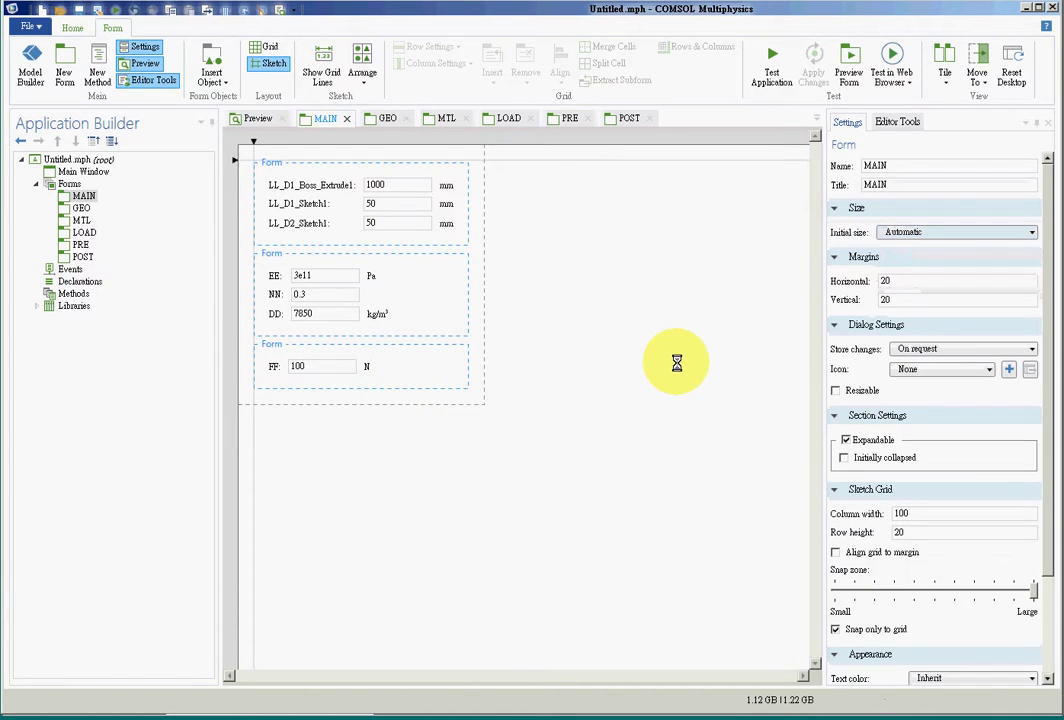
# Insert a tabbed form collection into the MAIN form with PRE and POST as its panes
pyautogui.click(212, 68)
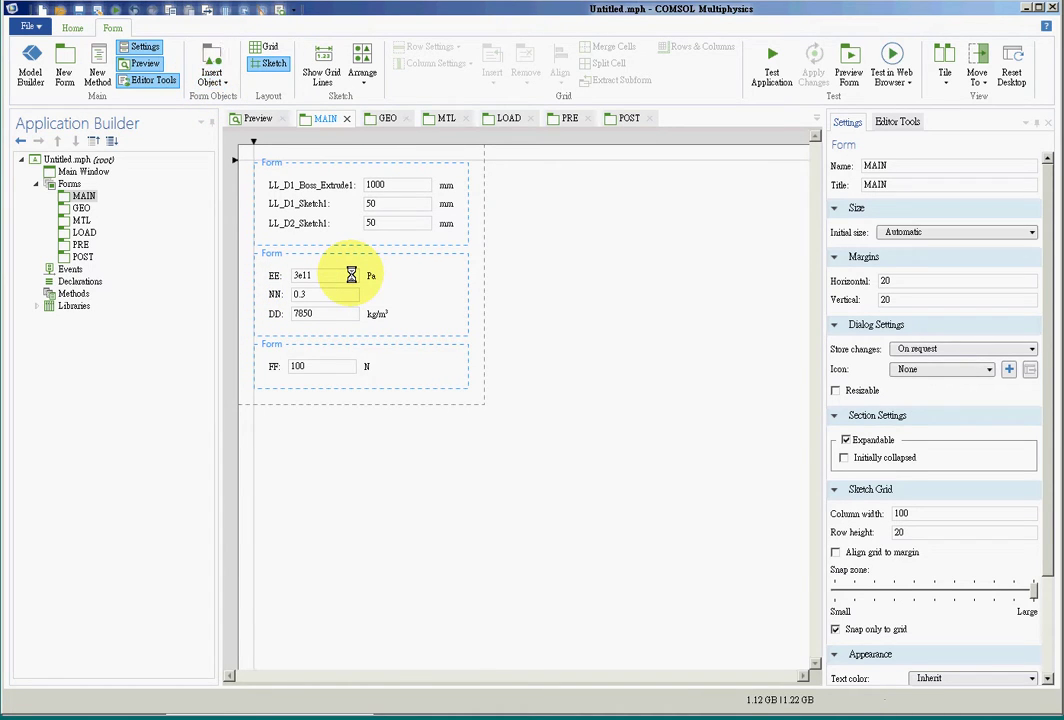
pyautogui.click(520, 420)
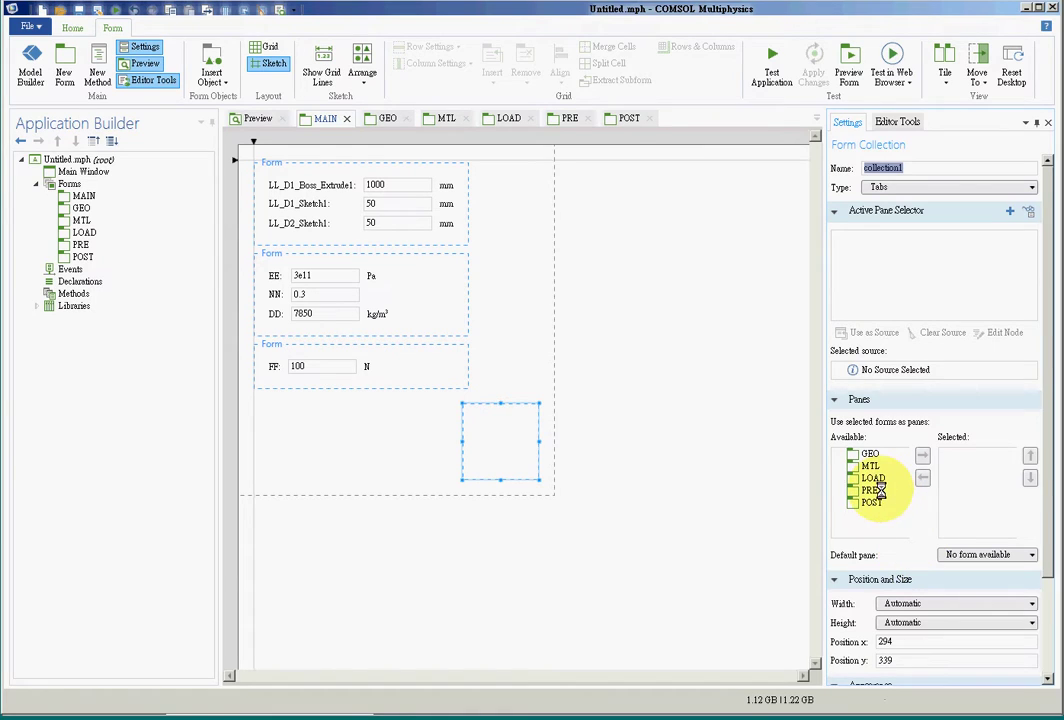
pyautogui.click(870, 490)
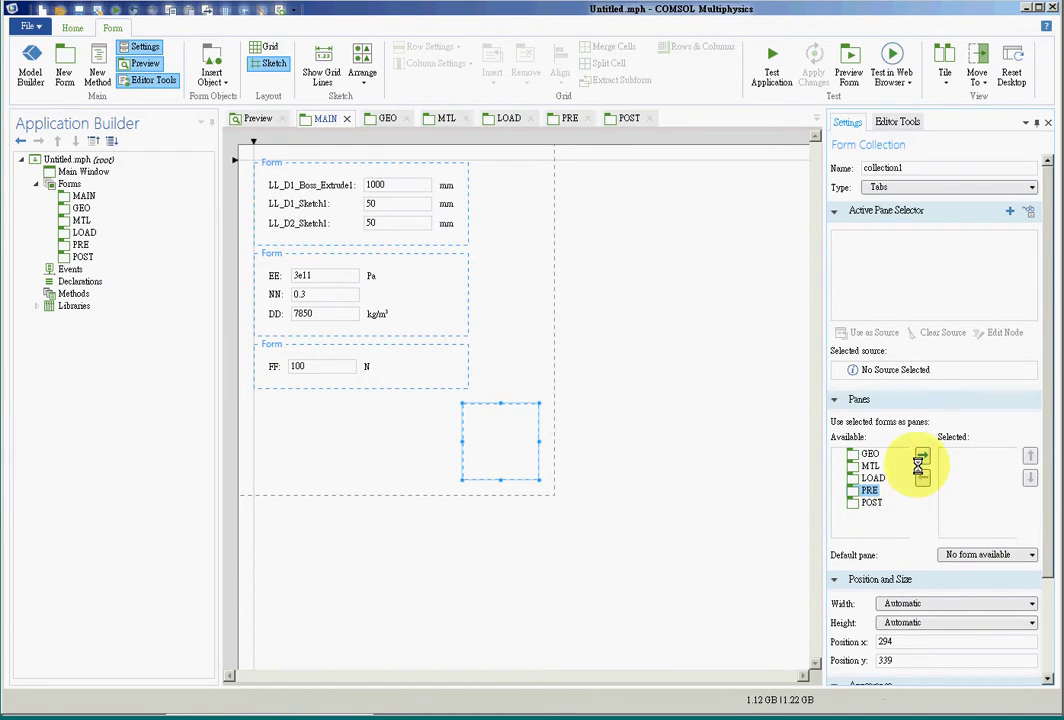
pyautogui.click(922, 456)
pyautogui.click(872, 490)
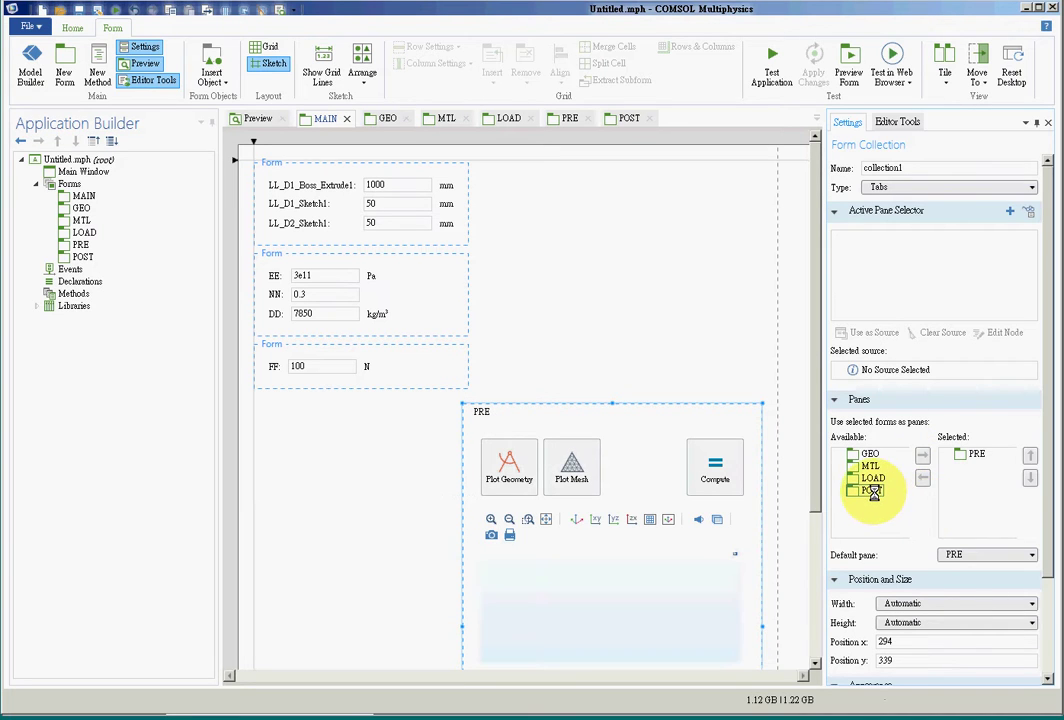
pyautogui.click(922, 456)
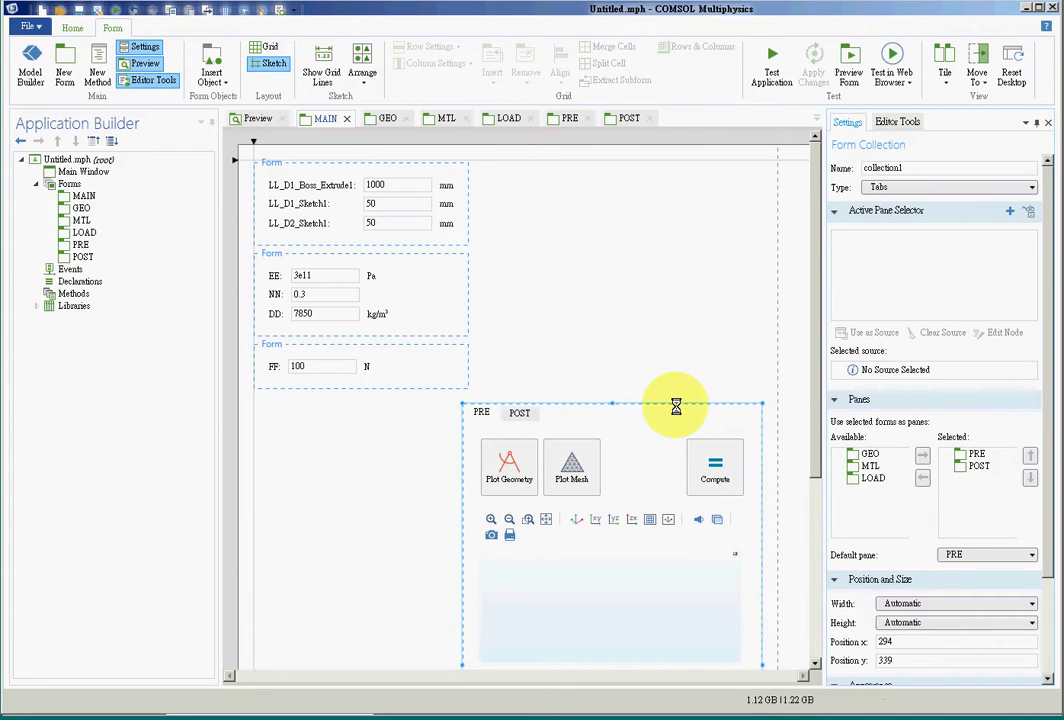
# Move the form collection up beside the subforms, level with the GEO subform, and check its extent against the POST form
pyautogui.moveTo(670, 410); pyautogui.dragTo(684, 166)
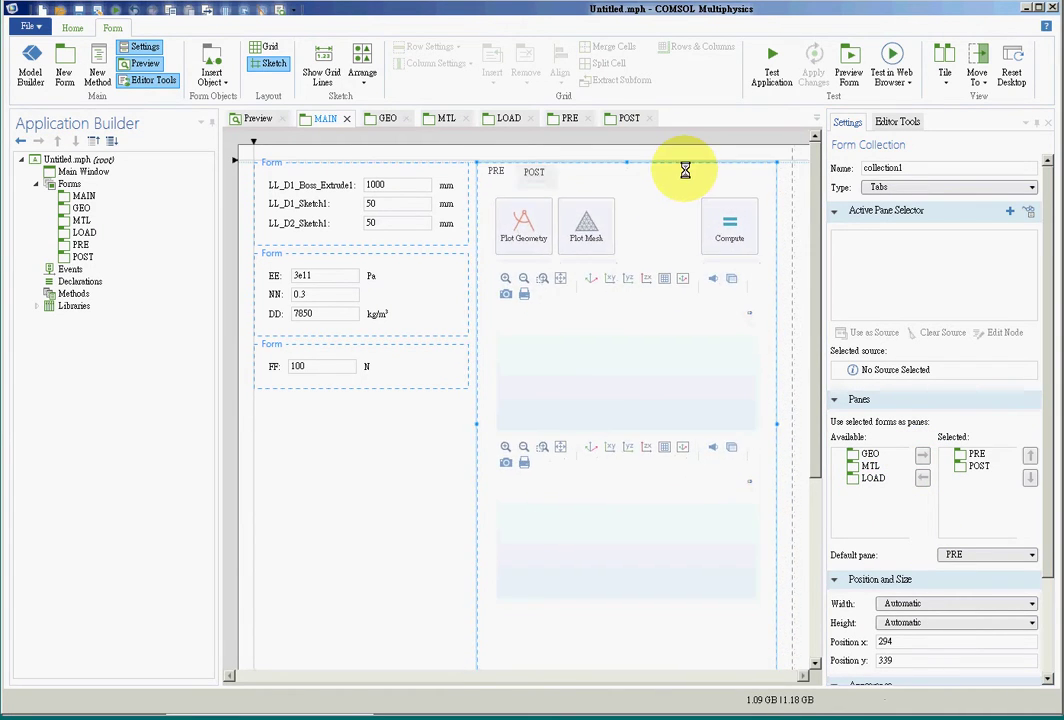
pyautogui.moveTo(815, 570); pyautogui.dragTo(815, 630)
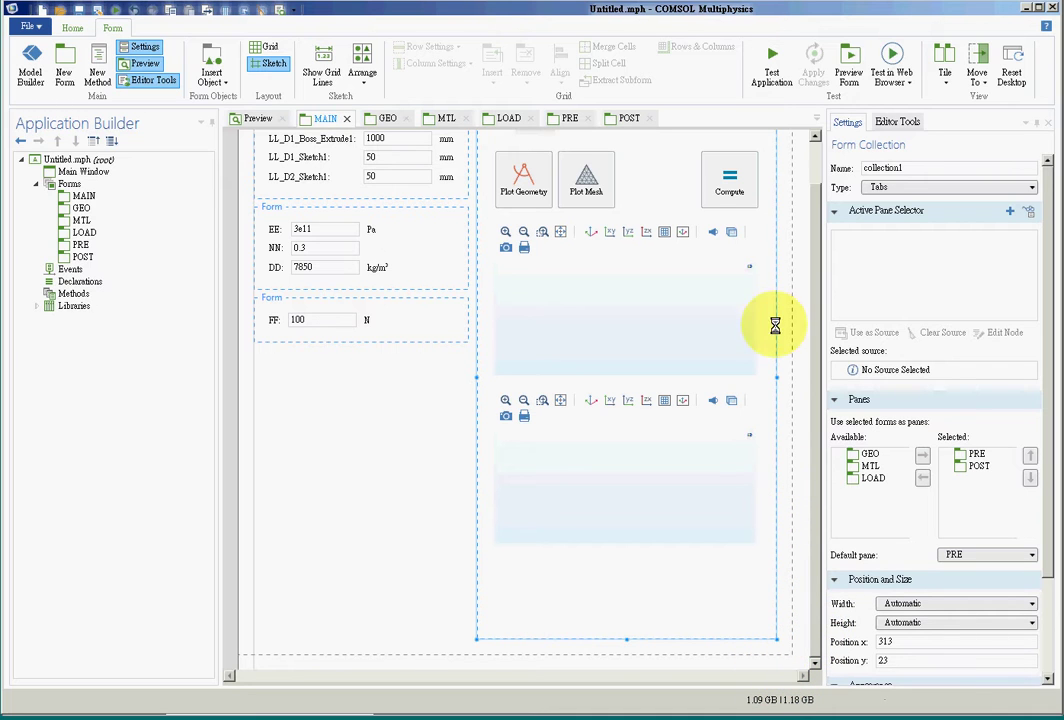
pyautogui.click(628, 119)
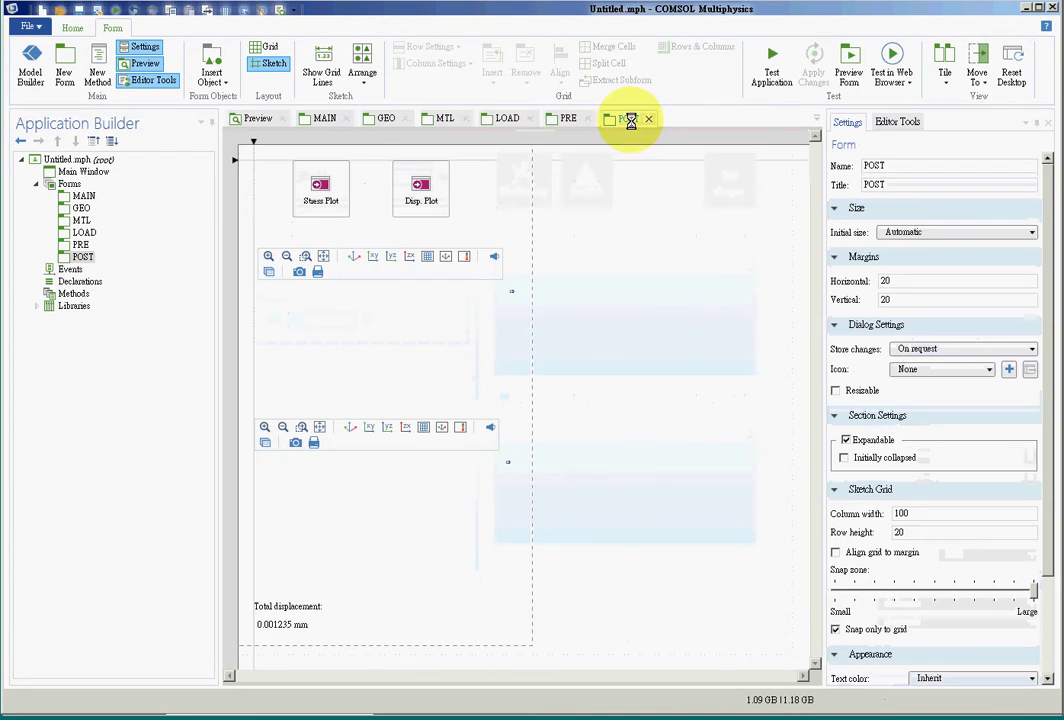
pyautogui.click(281, 605)
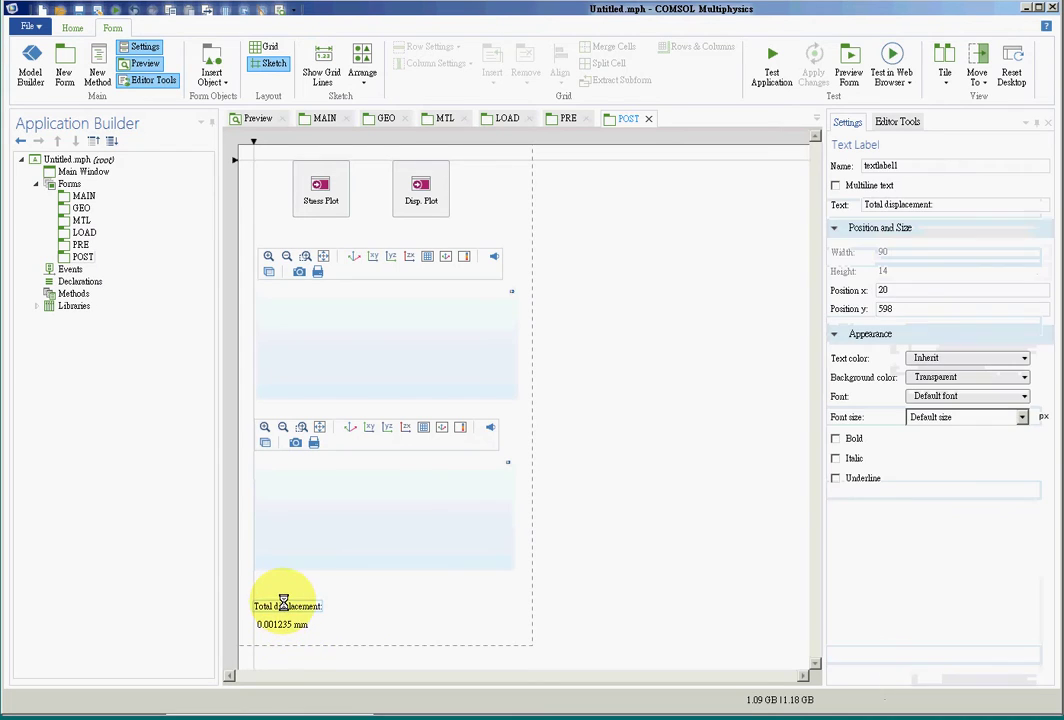
pyautogui.click(626, 417)
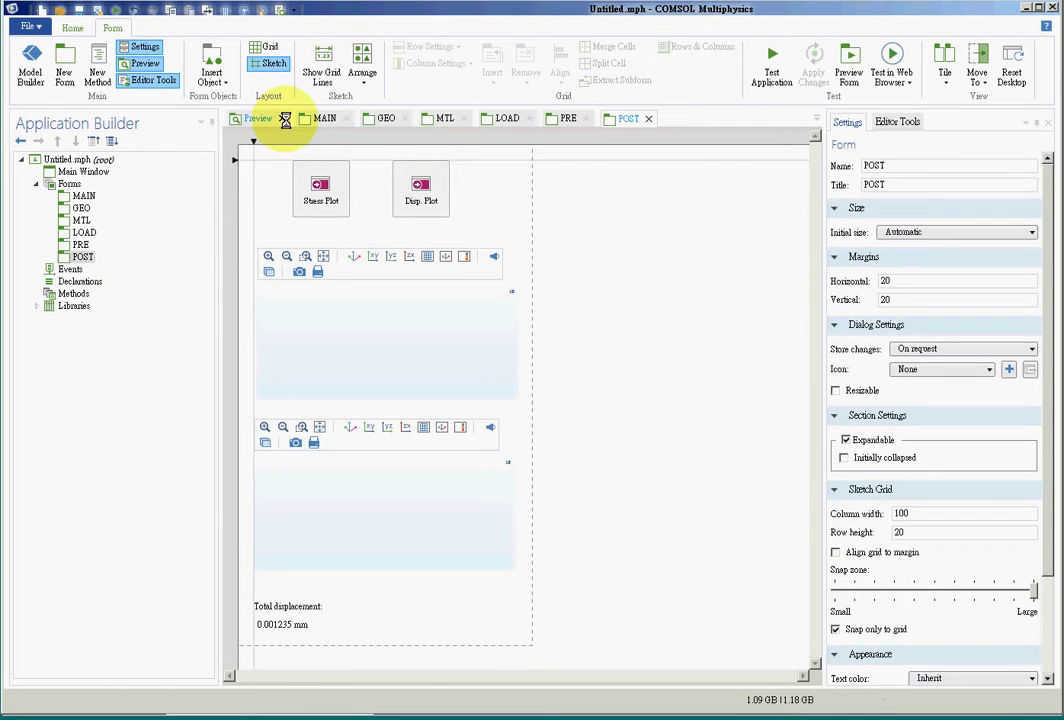
pyautogui.click(326, 118)
pyautogui.click(772, 592)
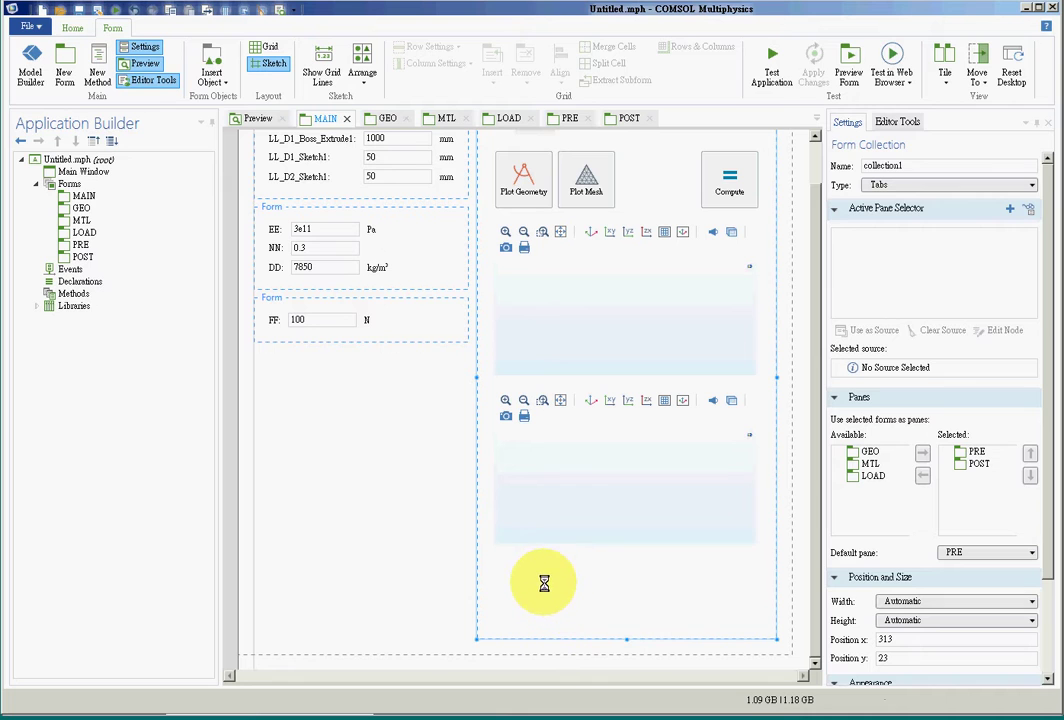
# Test the application, compute the model, and display the stress and displacement plots on the POST pane
pyautogui.click(337, 510)
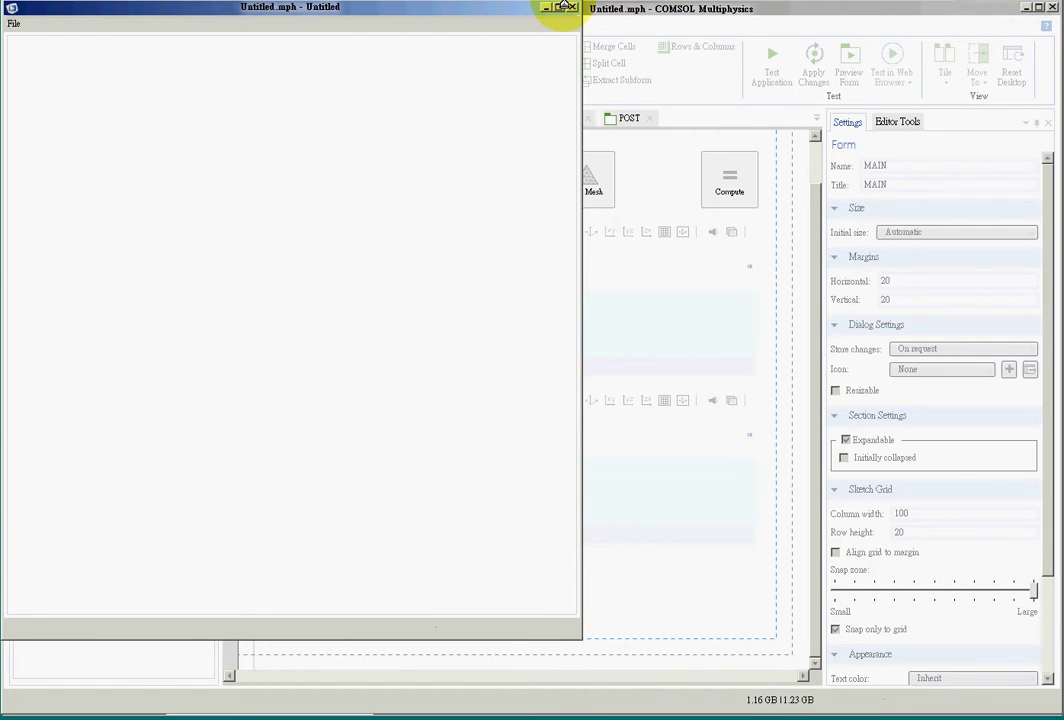
pyautogui.moveTo(501, 8); pyautogui.dragTo(752, 57)
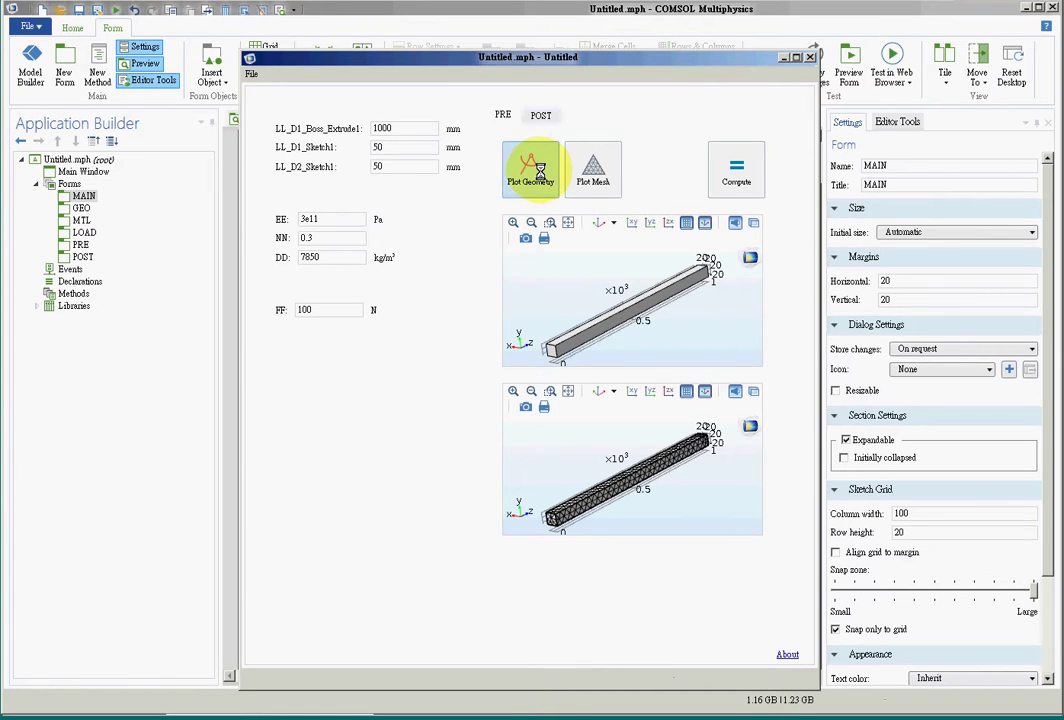
pyautogui.click(740, 180)
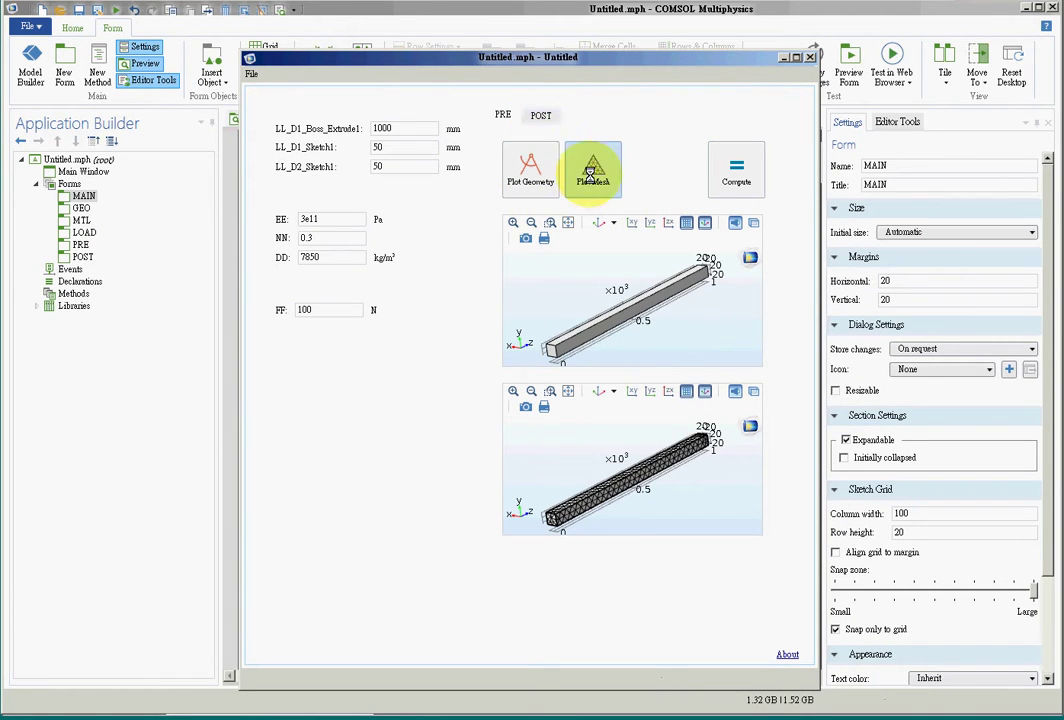
pyautogui.click(540, 116)
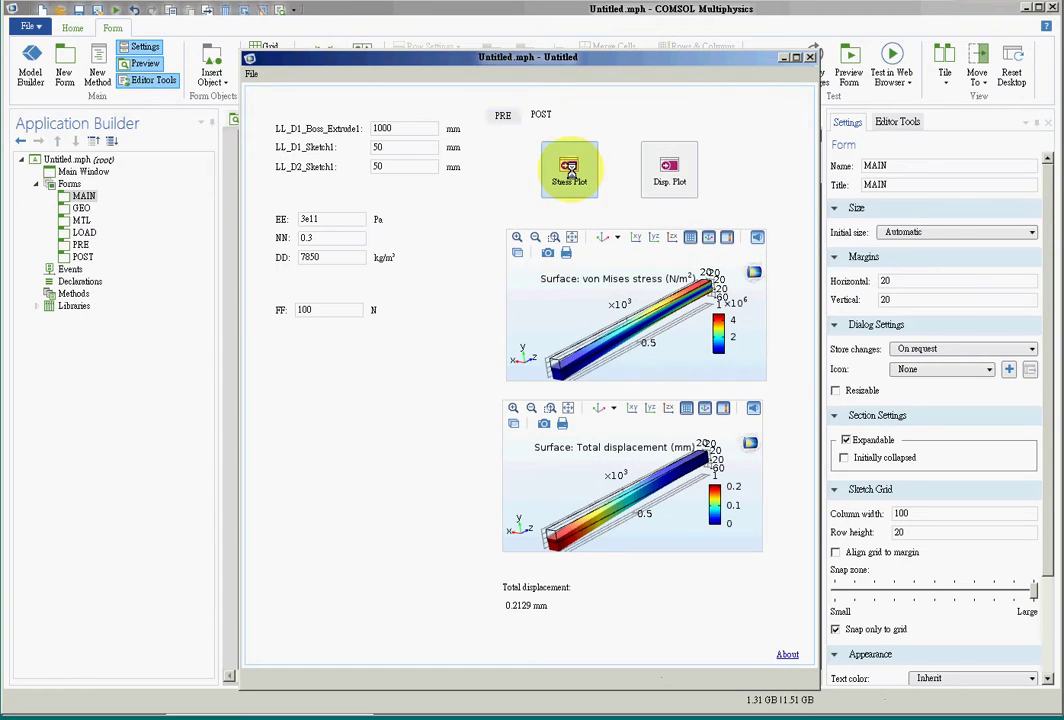
pyautogui.click(662, 178)
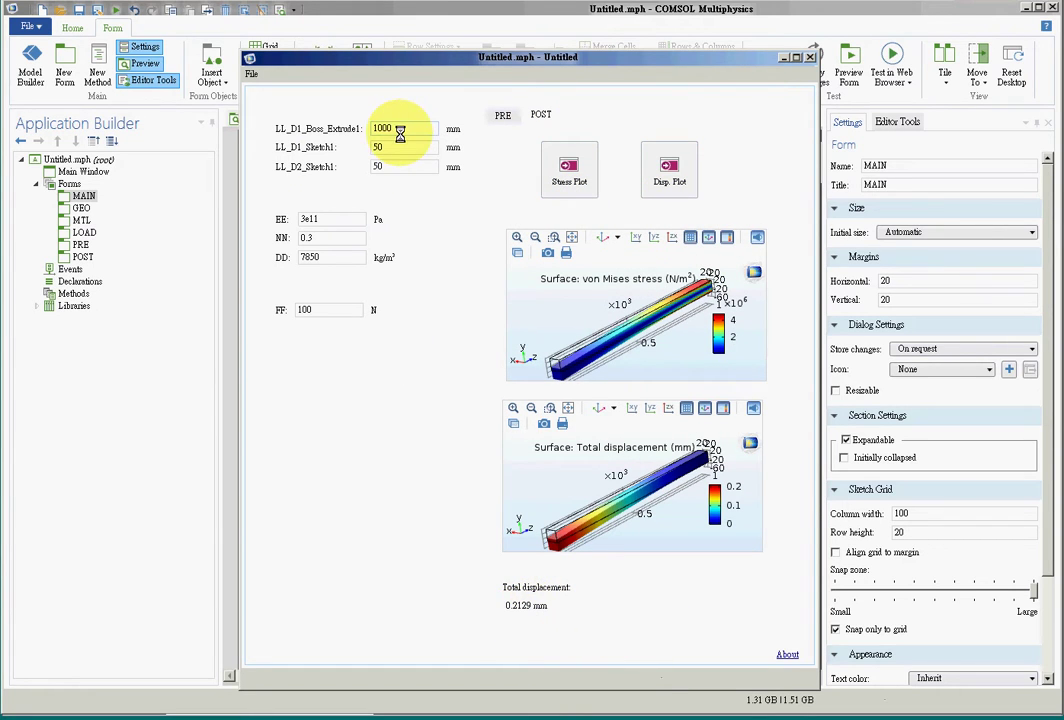
# Set LL_D1_Boss_Extrude1 to 500 mm in the running application and return to the PRE pane
pyautogui.moveTo(401, 131); pyautogui.dragTo(335, 128)
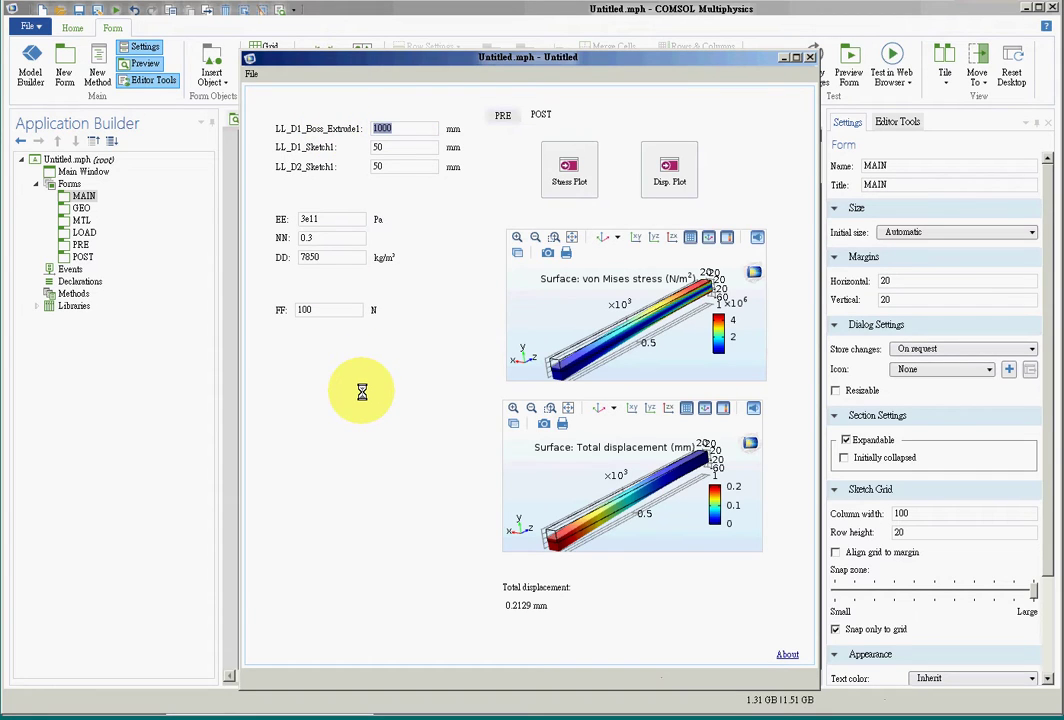
pyautogui.write('5000')
pyautogui.press('BackSpace')
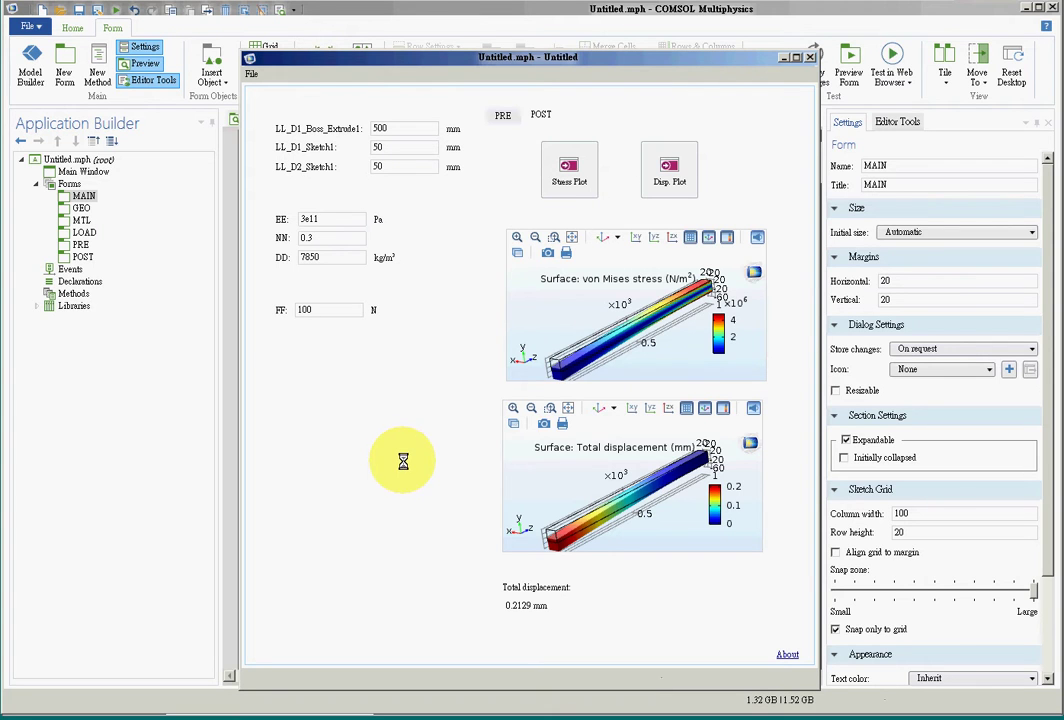
pyautogui.click(502, 114)
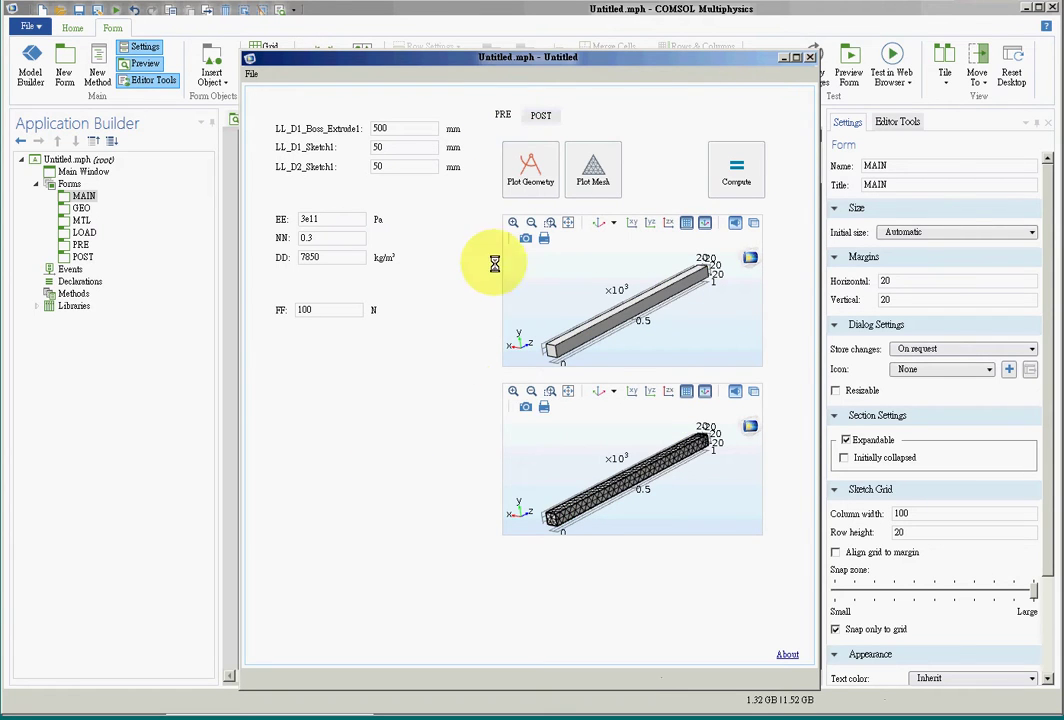
# Plot the geometry and mesh of the 500 mm bar on the PRE pane of the running application
pyautogui.click(528, 166)
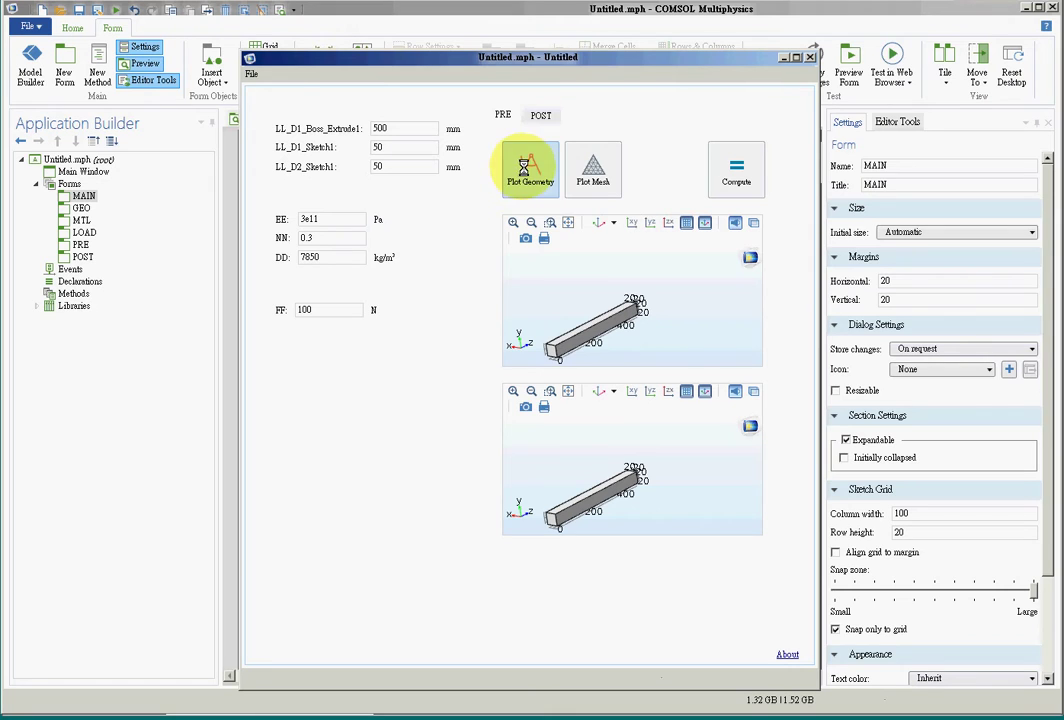
pyautogui.click(567, 224)
pyautogui.click(593, 160)
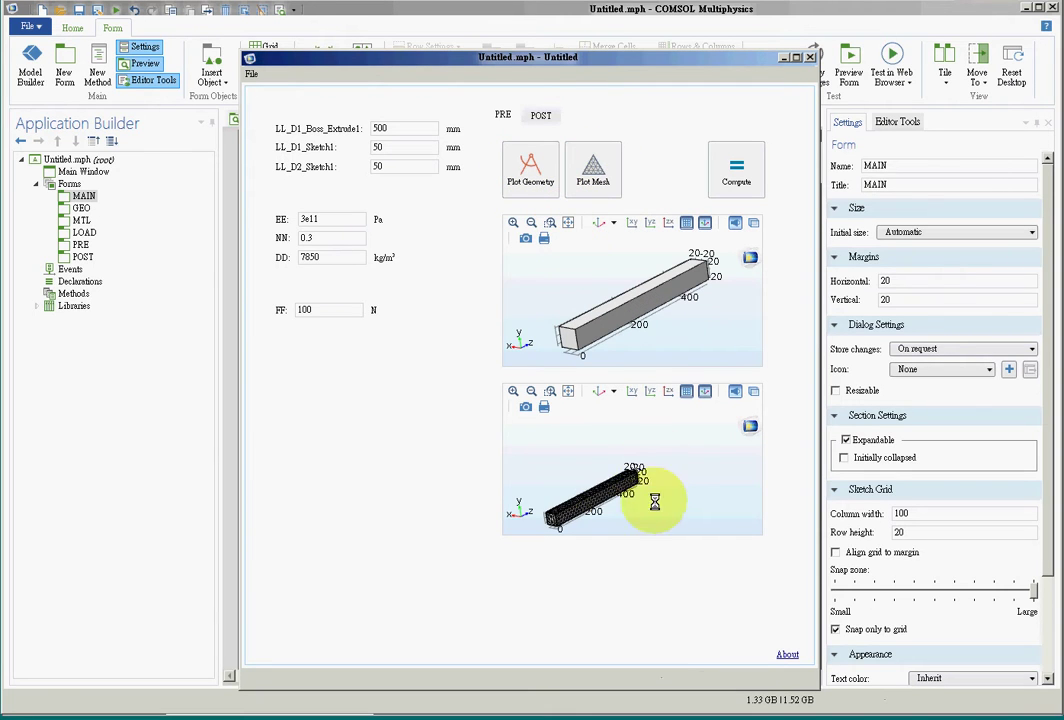
pyautogui.click(567, 391)
# Compute the 500 mm bar model and display its stress and displacement plots on the POST pane
pyautogui.click(736, 175)
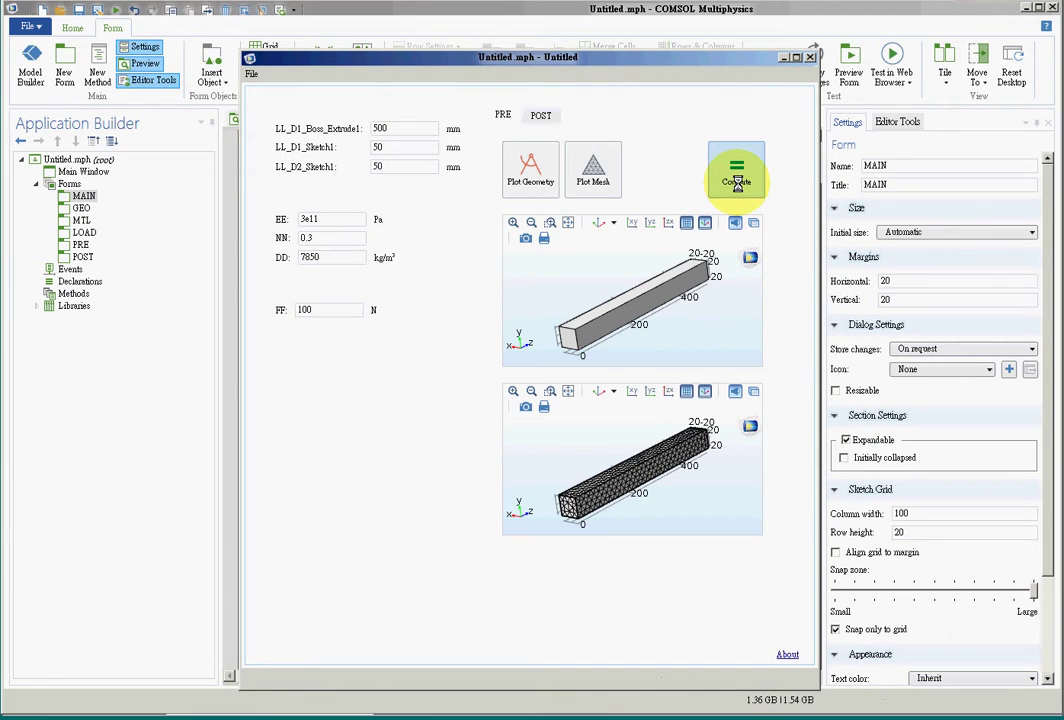
pyautogui.click(540, 115)
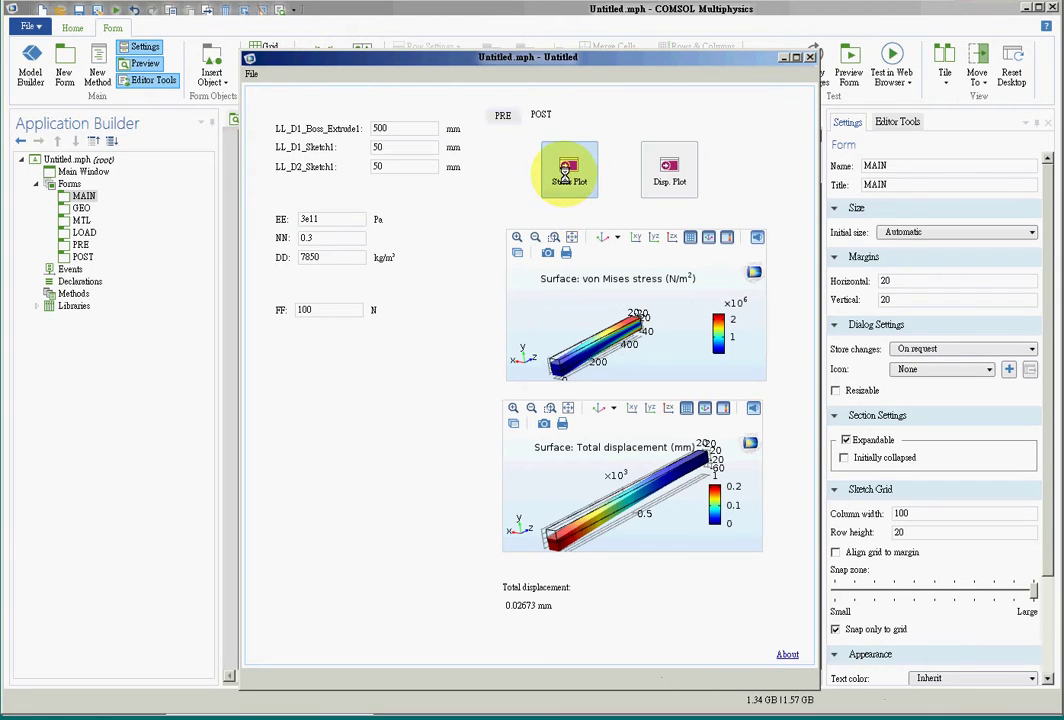
pyautogui.click(571, 237)
pyautogui.click(670, 180)
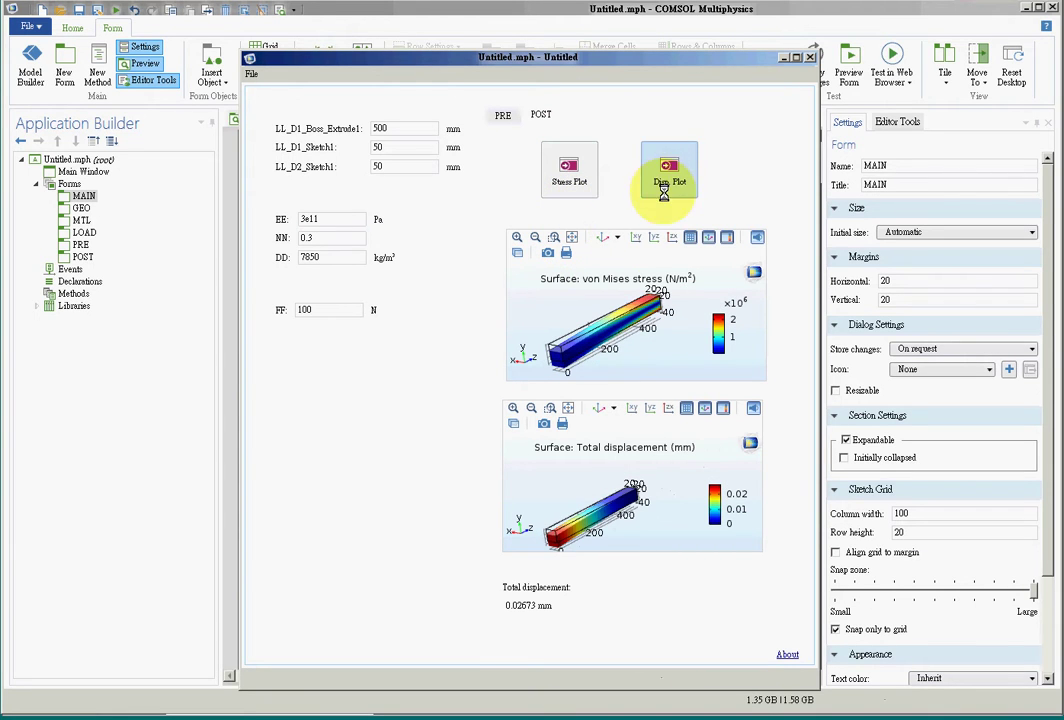
pyautogui.click(568, 408)
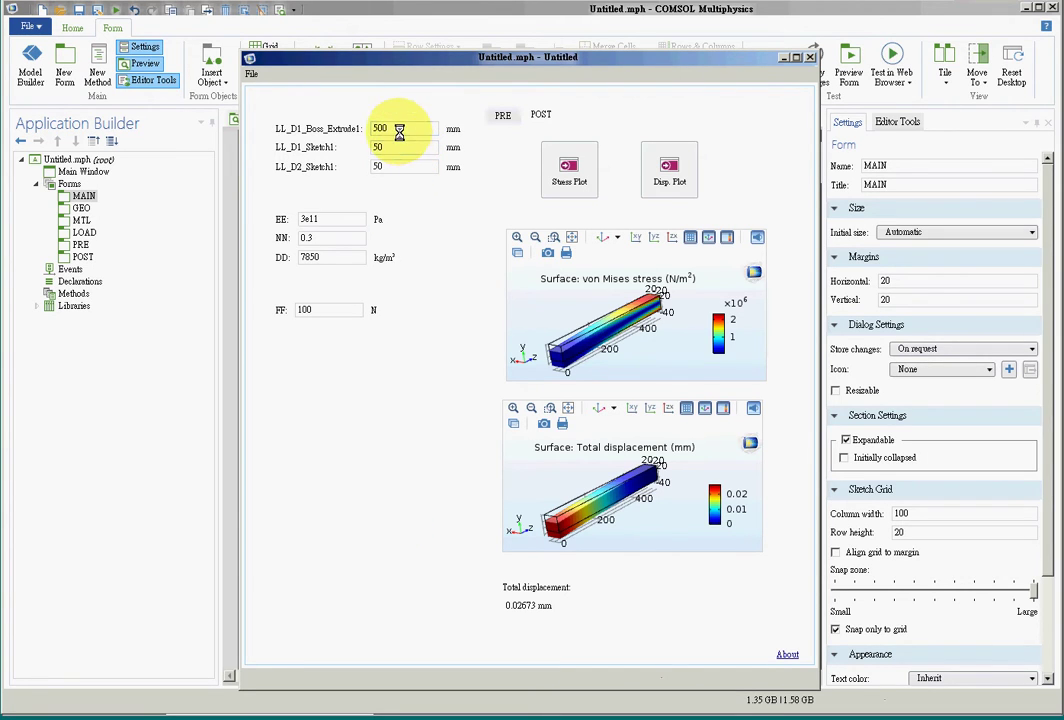
# Set LL_D1_Boss_Extrude1 to 1000 mm and replot the geometry and mesh on the PRE pane
pyautogui.write('1000')
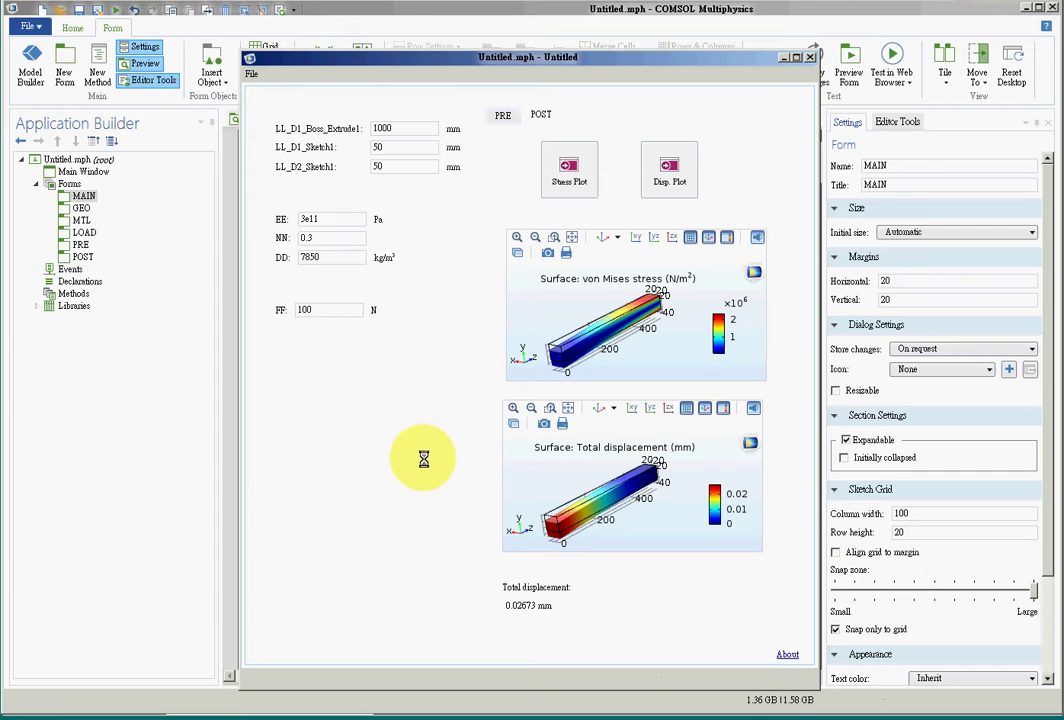
pyautogui.click(500, 116)
pyautogui.click(530, 178)
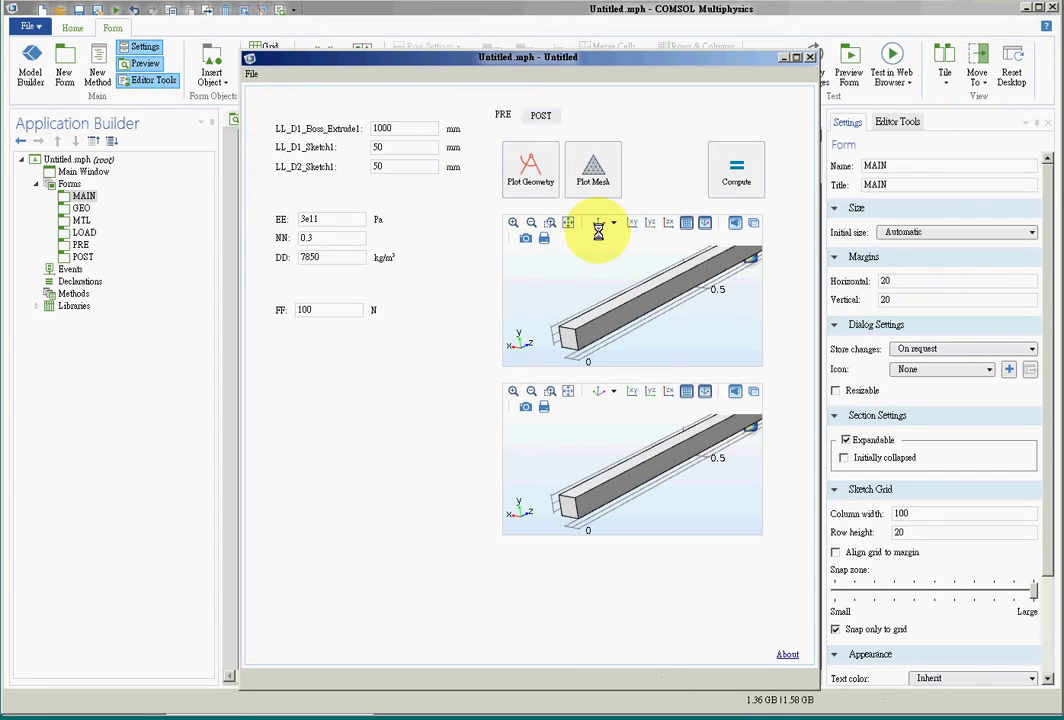
pyautogui.click(594, 170)
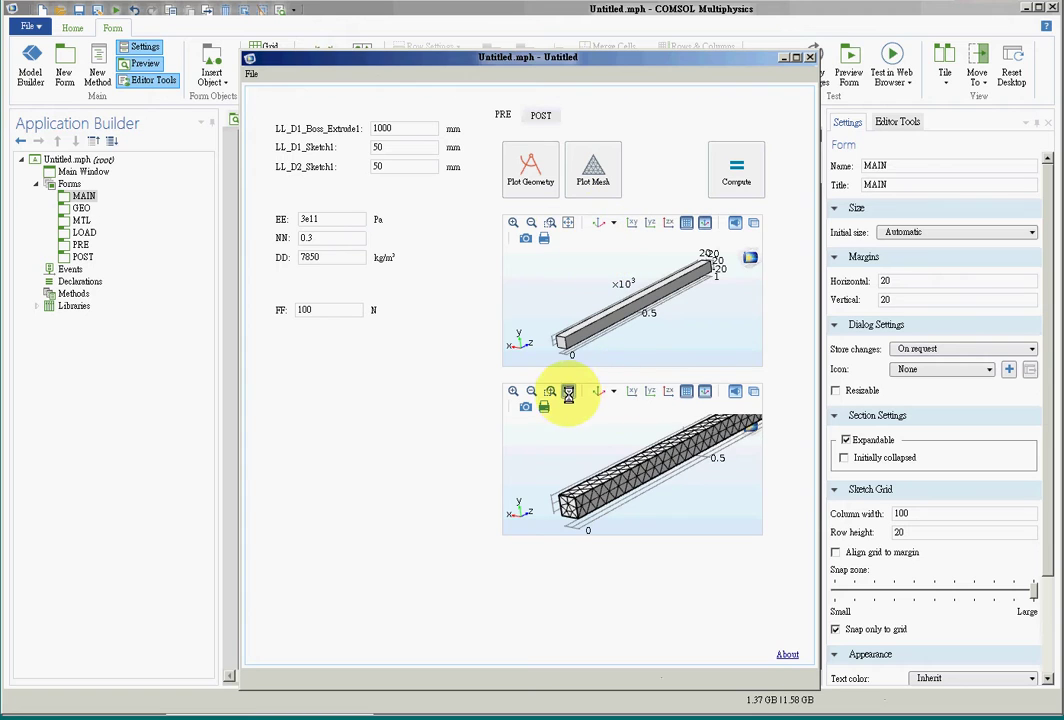
# Compute the model with the 1000 mm length and update the stress and displacement plots on the POST pane
pyautogui.click(730, 172)
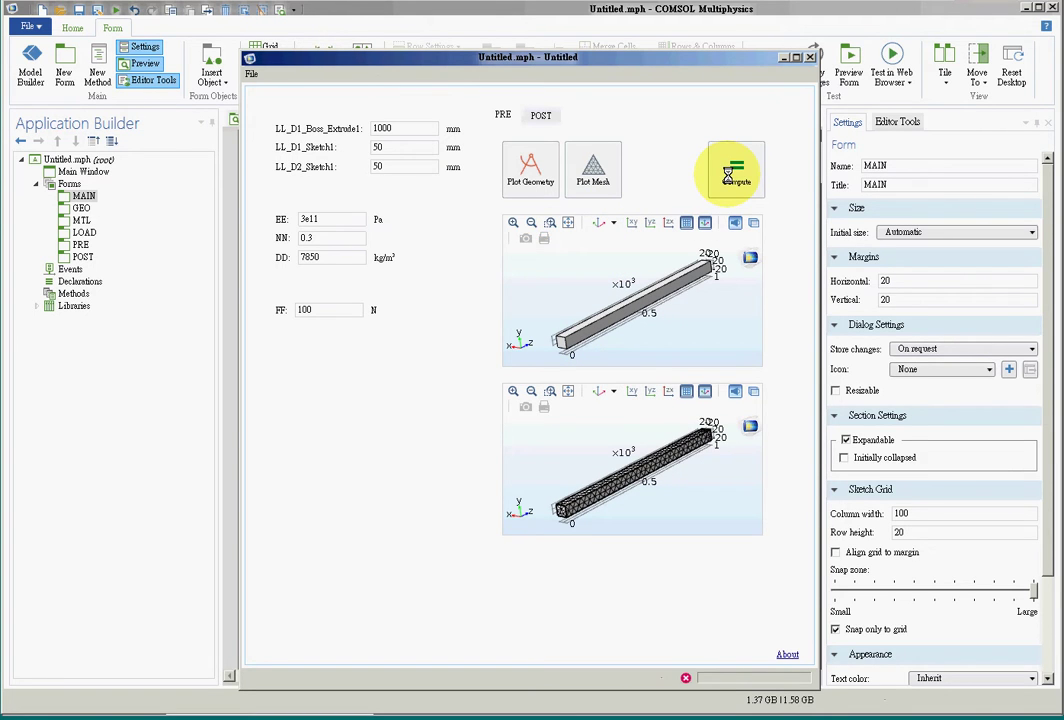
pyautogui.click(533, 116)
pyautogui.click(565, 176)
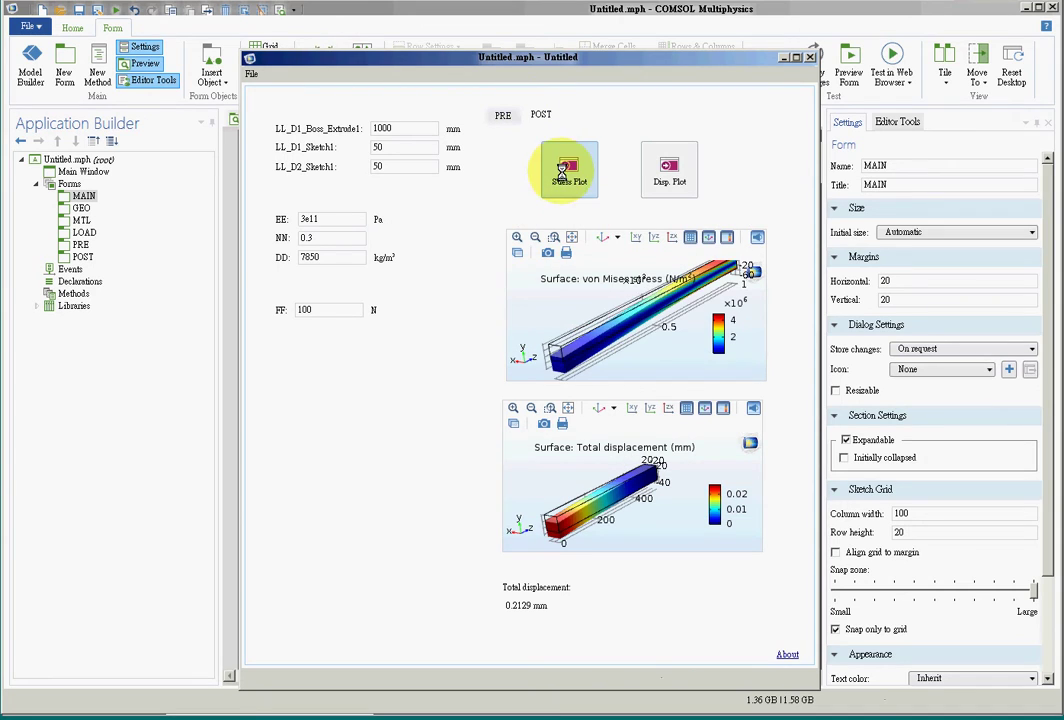
pyautogui.click(668, 175)
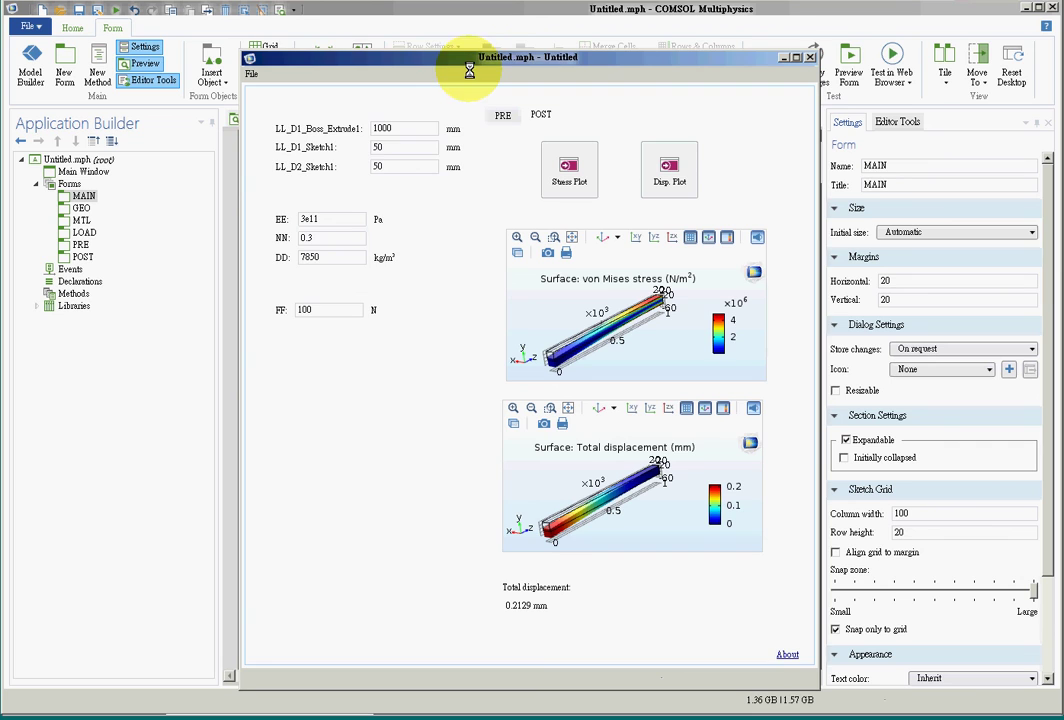
pyautogui.moveTo(458, 62); pyautogui.dragTo(471, 46)
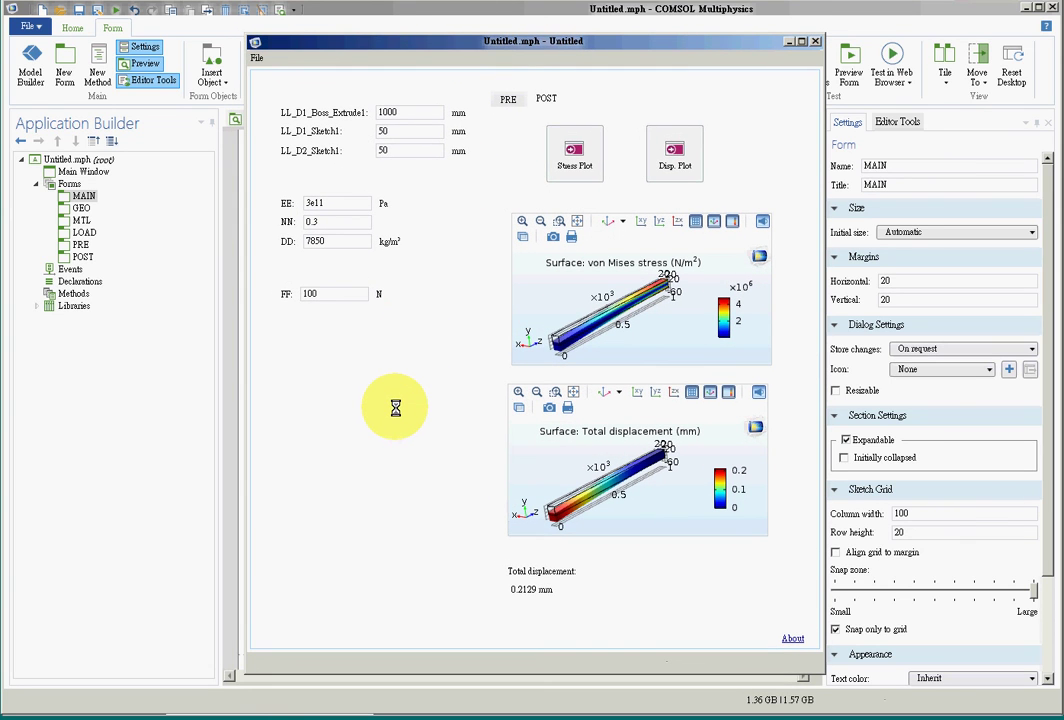